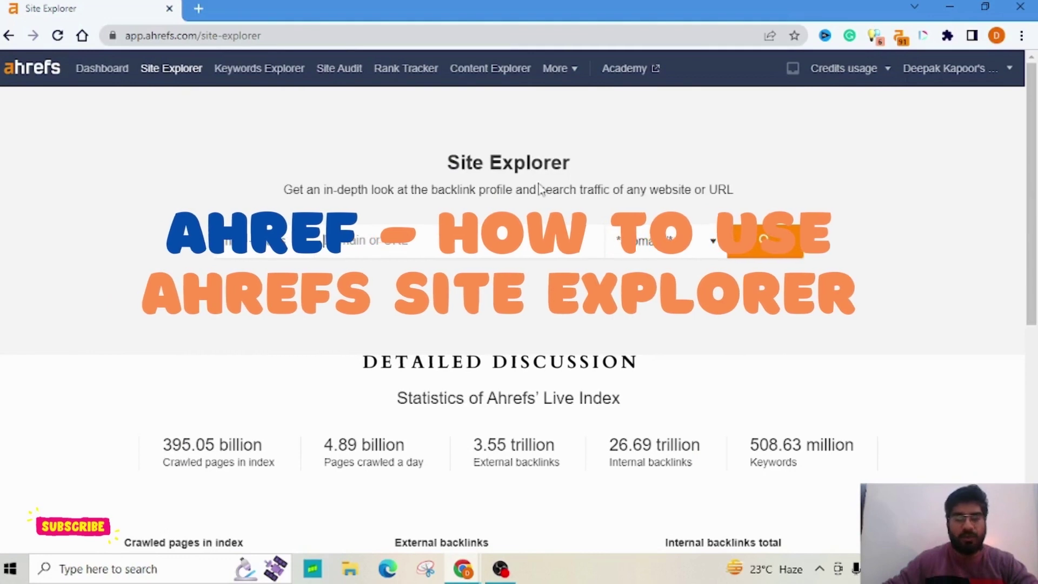
triple_click(538, 187)
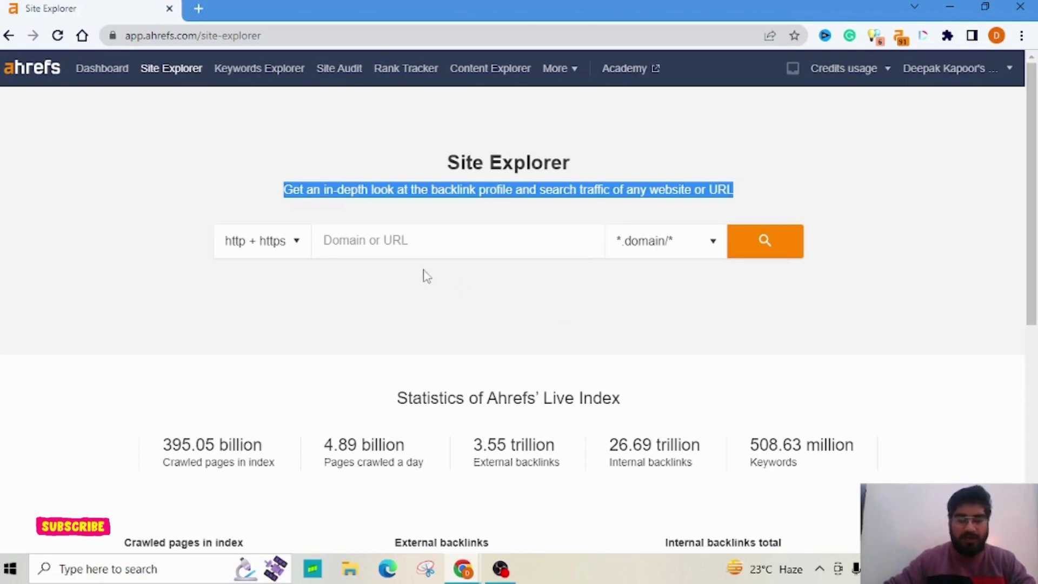
click(400, 244)
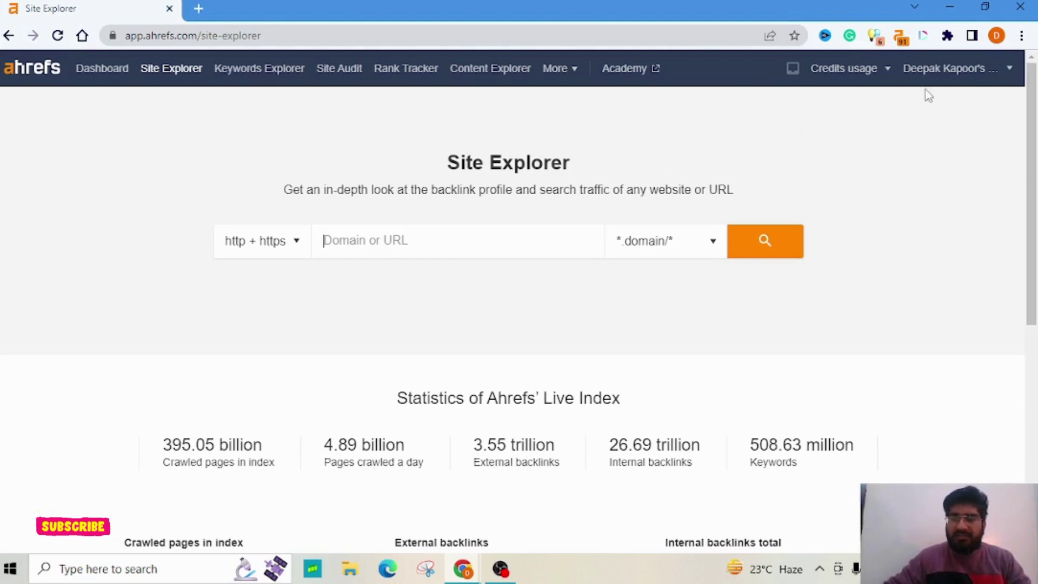
click(954, 70)
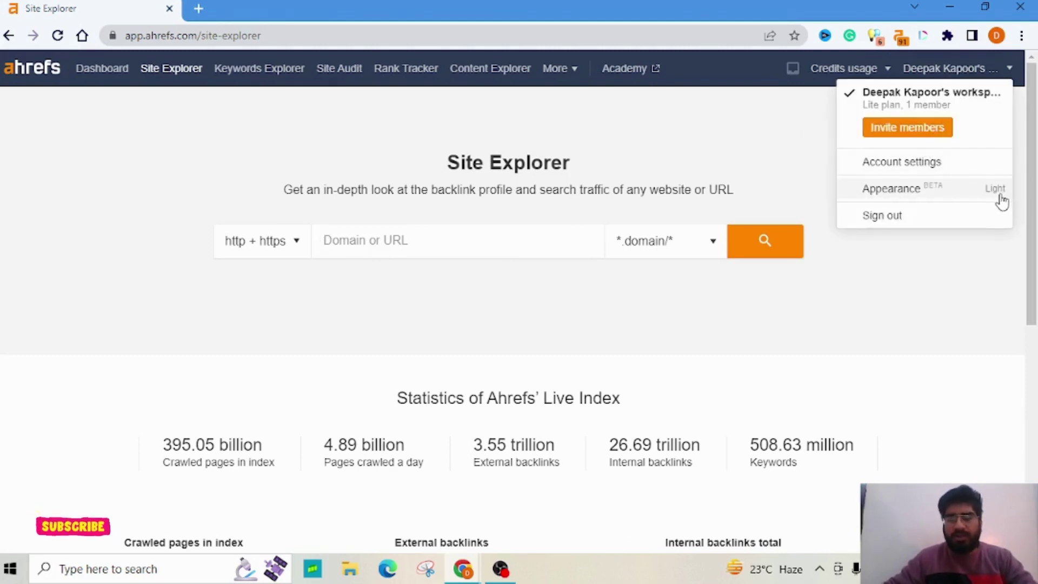
click(550, 238)
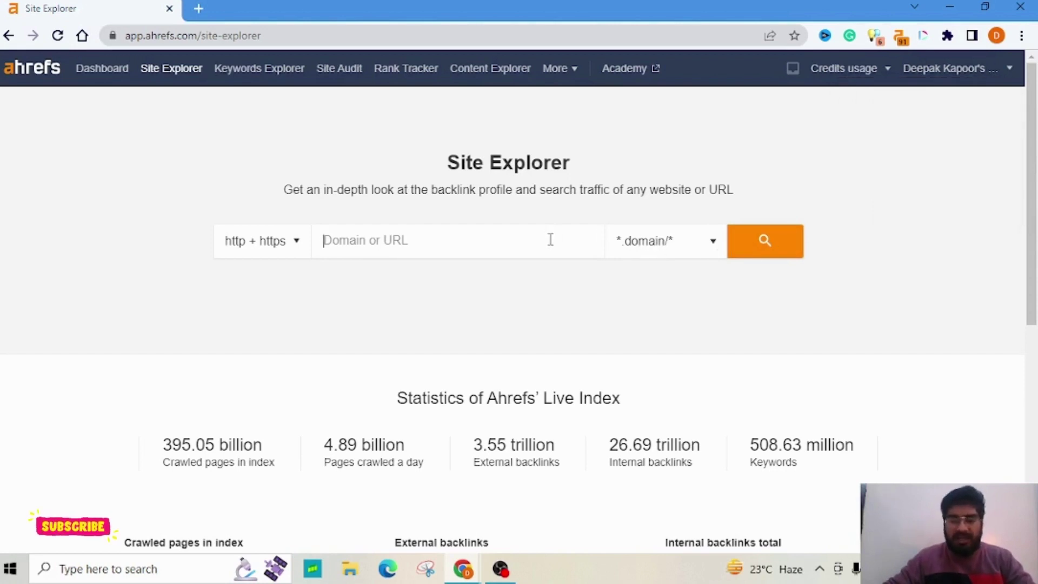
triple_click(508, 162)
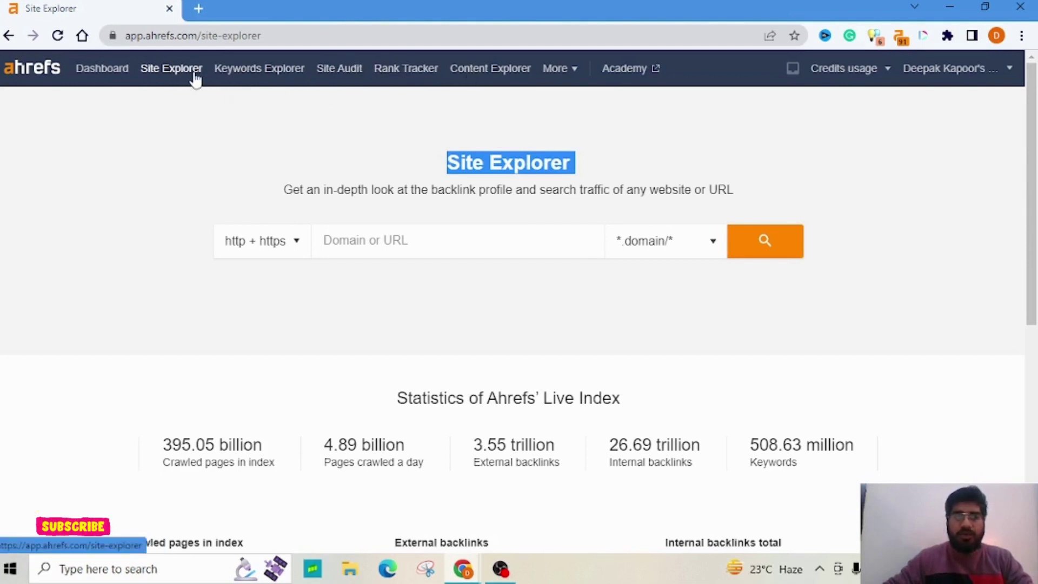
double_click(463, 166)
Enter ahrefs.com/ as the target domain in Site Explorer.
click(358, 245)
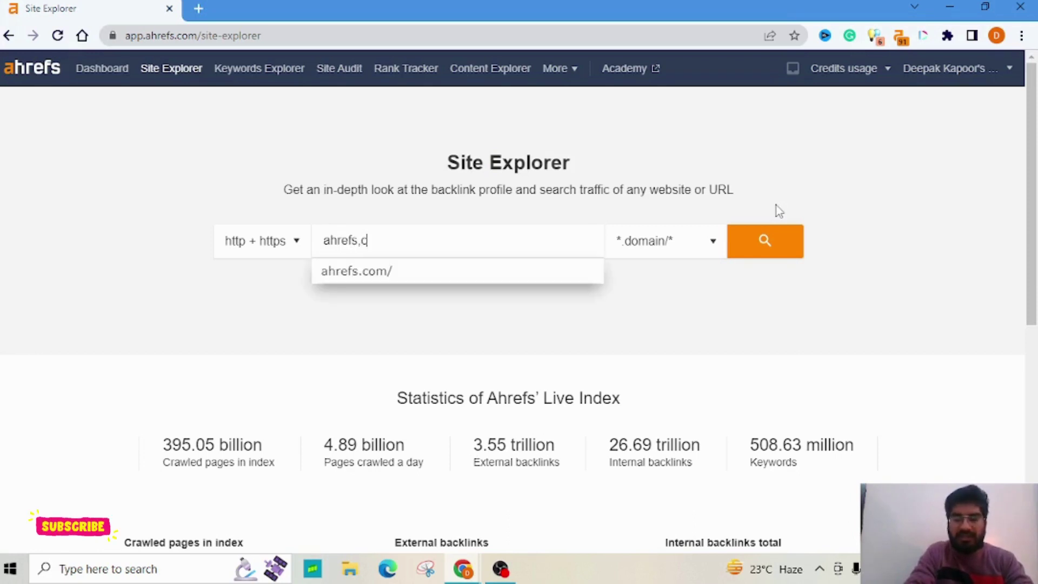
text(om)
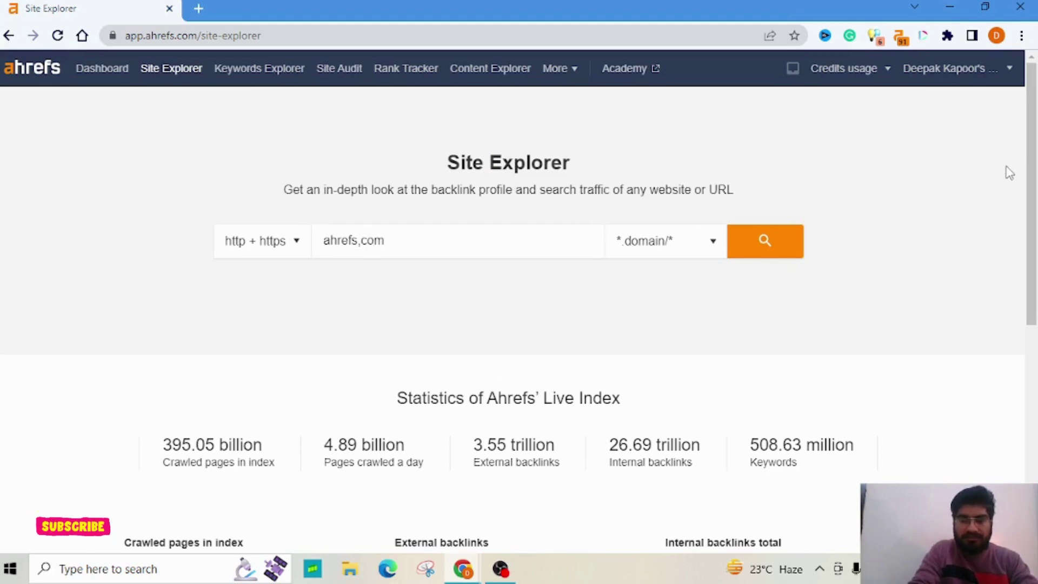
text(.)
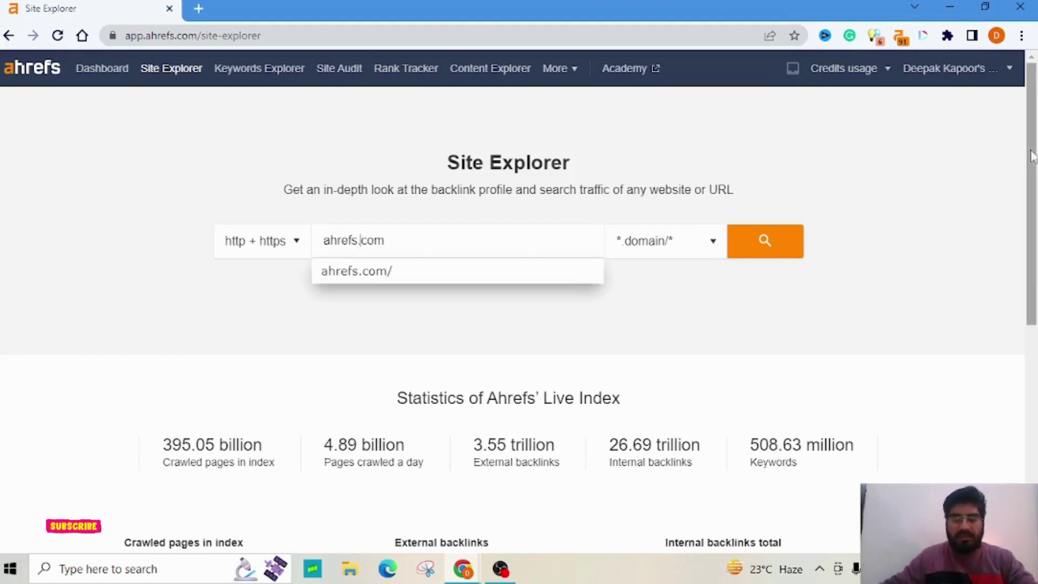
click(427, 277)
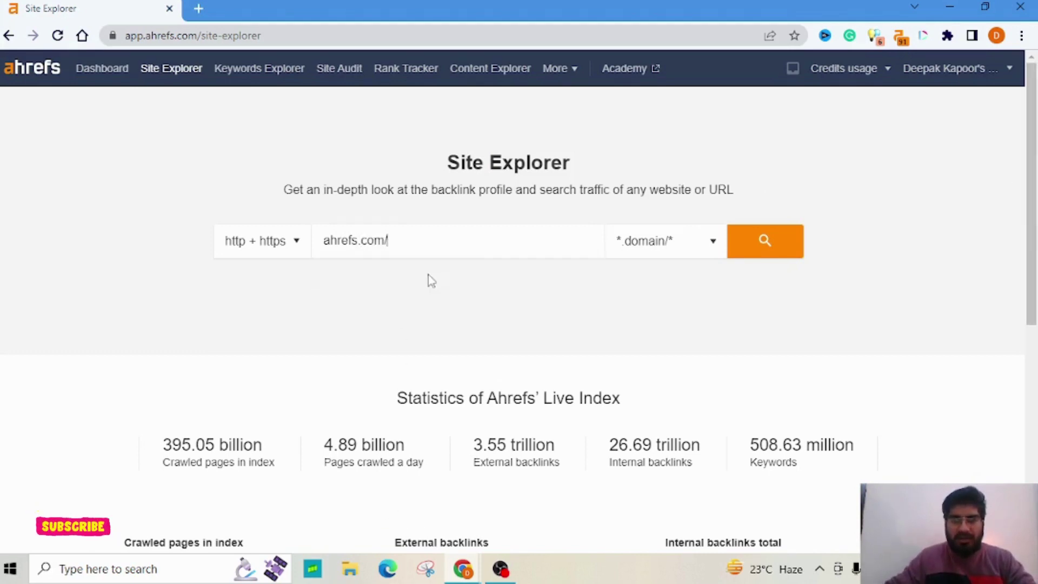
Review the target scope options available for ahrefs.com/, from exact URL to domain with all its subdomains.
click(684, 244)
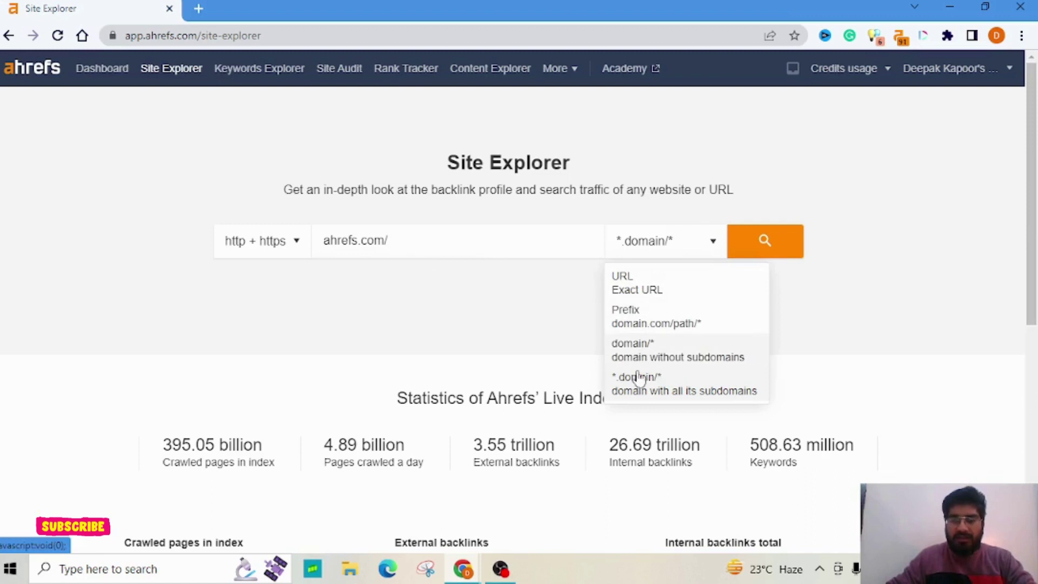
drag(404, 242, 301, 248)
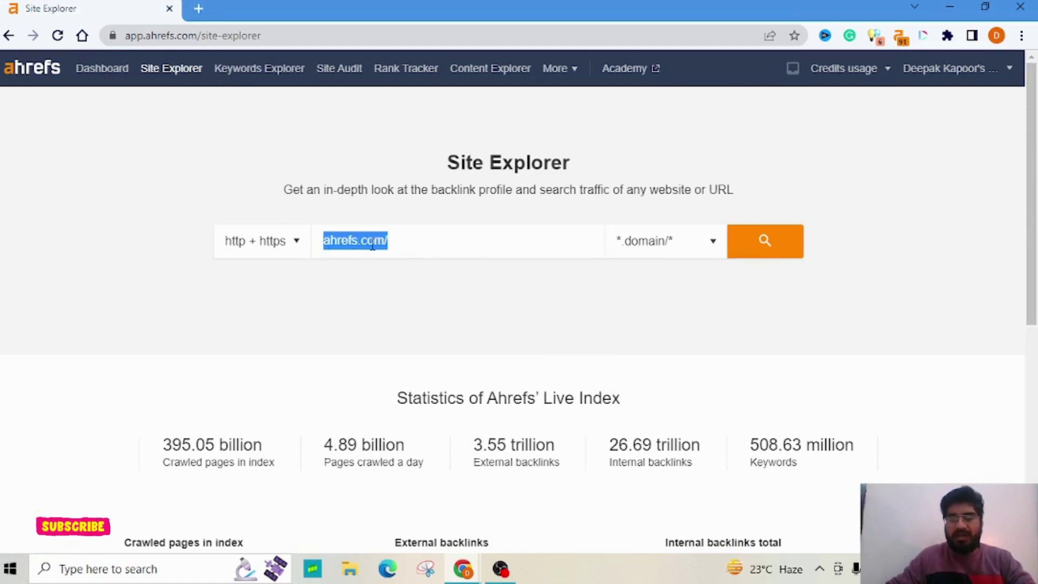
click(665, 243)
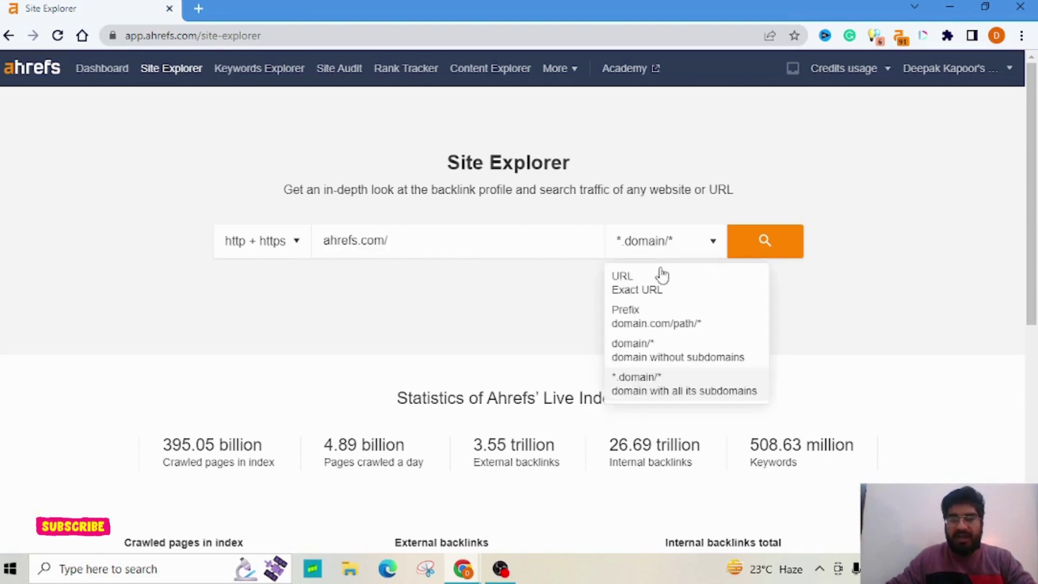
drag(427, 239, 311, 254)
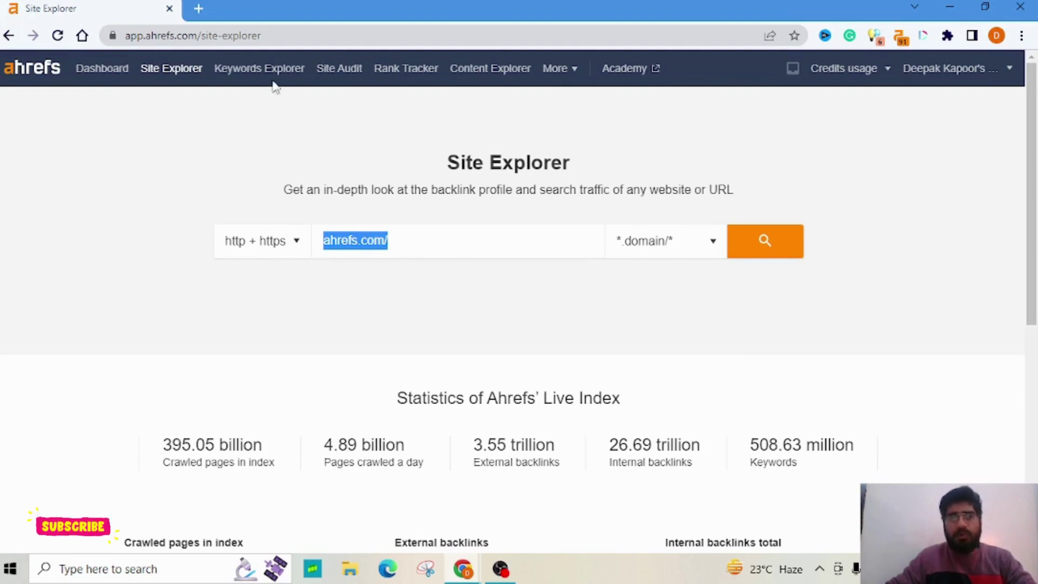
Search Google for "digital marketing course fees" in a new browser tab.
click(204, 15)
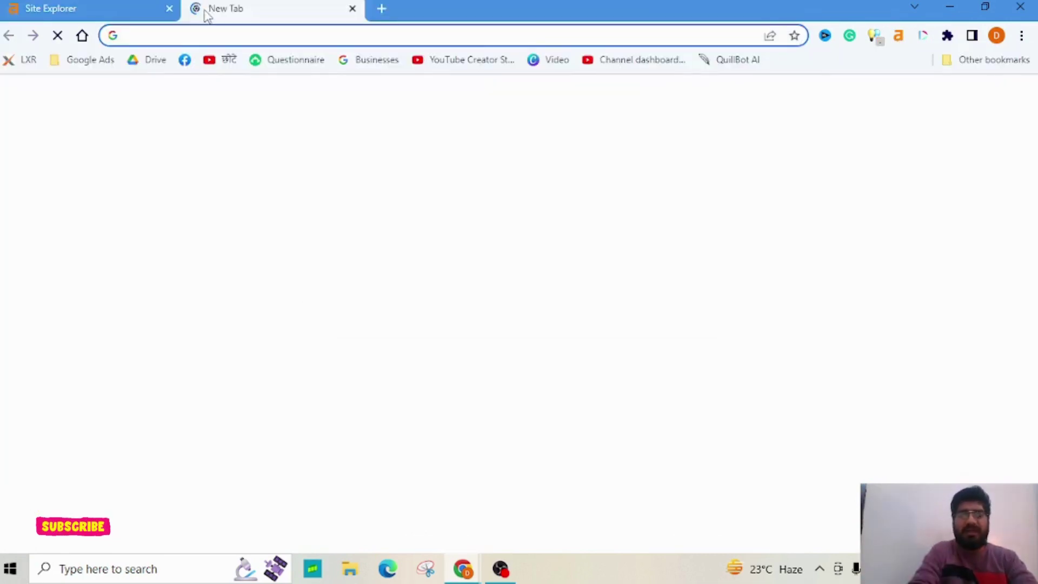
text(digital)
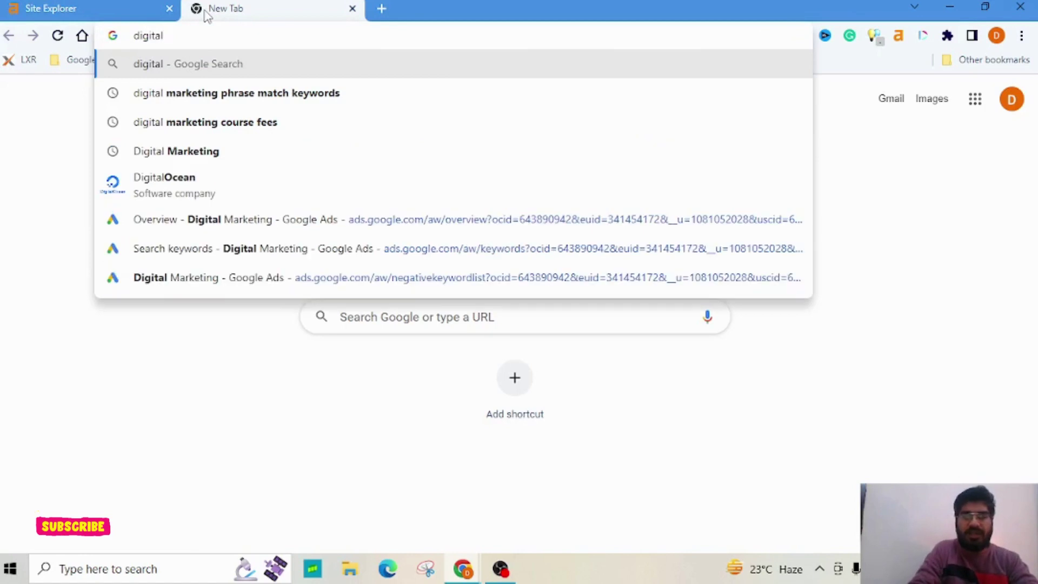
key(Down)
key(Down)
key(Return)
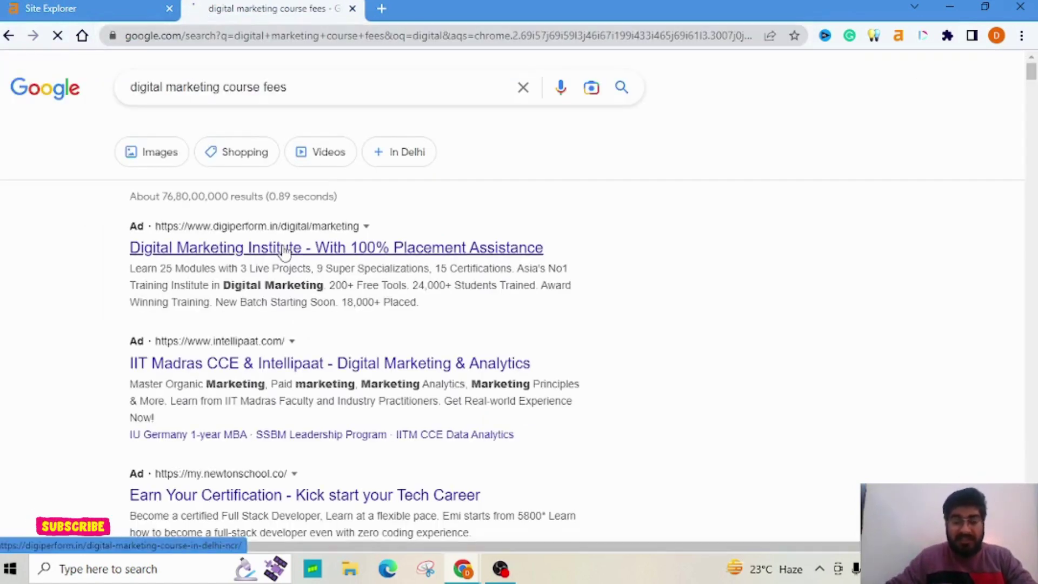
Copy the link of the Digital Marketing Institute ad result and paste it as the Site Explorer target.
right_click(285, 251)
click(343, 338)
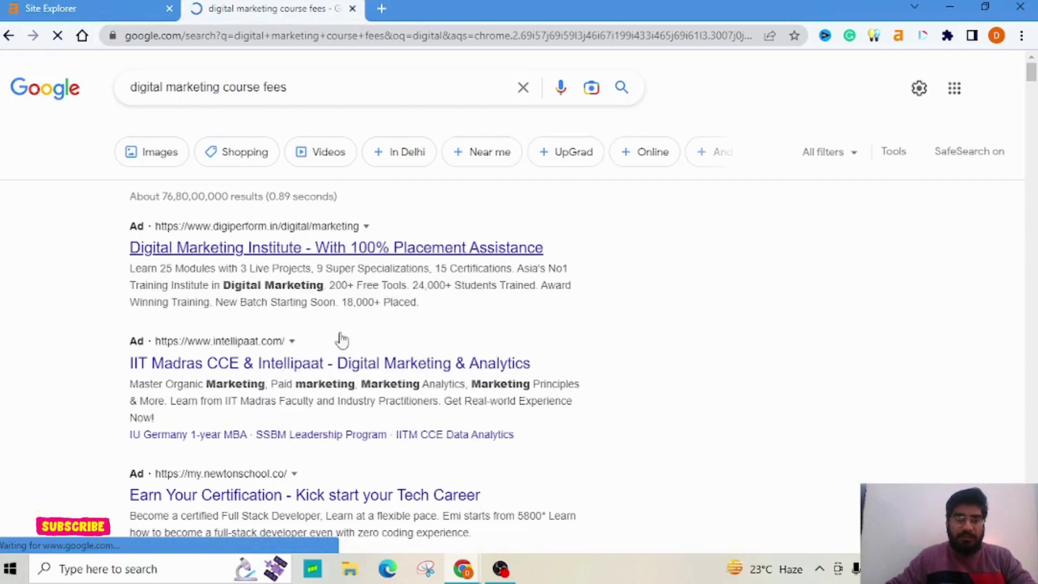
click(104, 7)
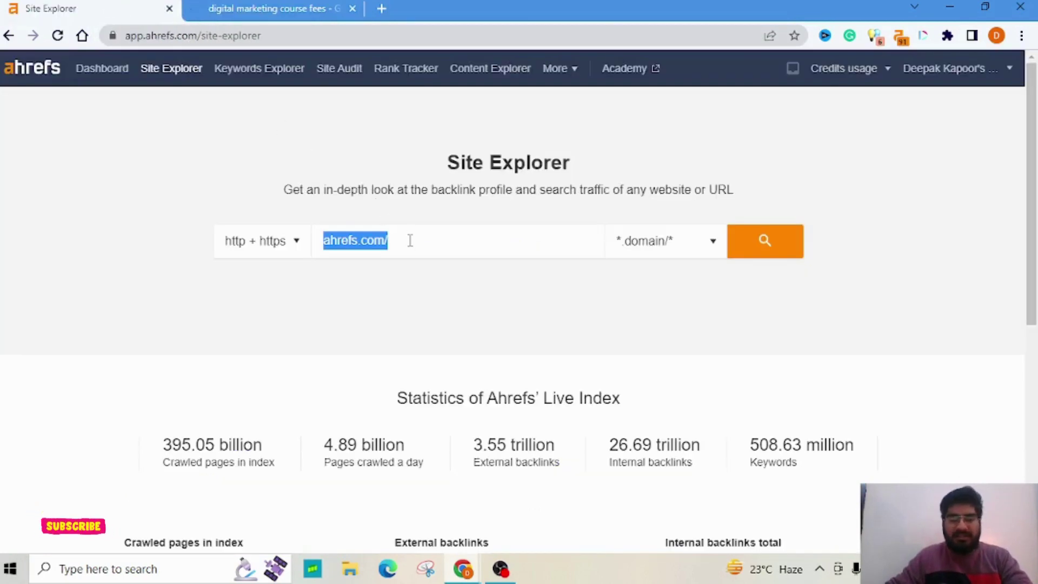
key(ctrl+v)
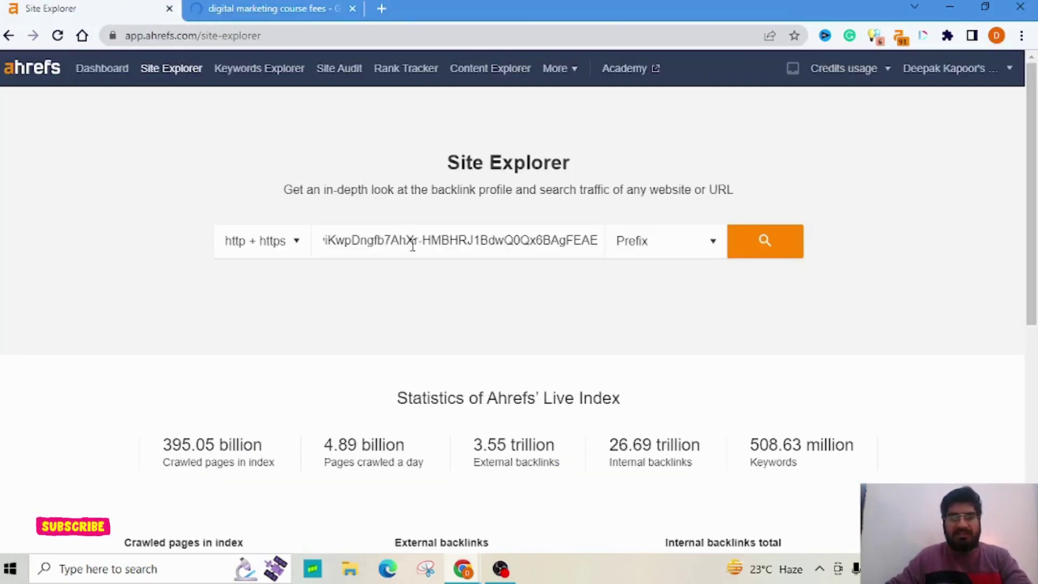
Replace the target with ahrefs.com/, run the Site Explorer analysis and open the site's Overview report.
key(ctrl+a)
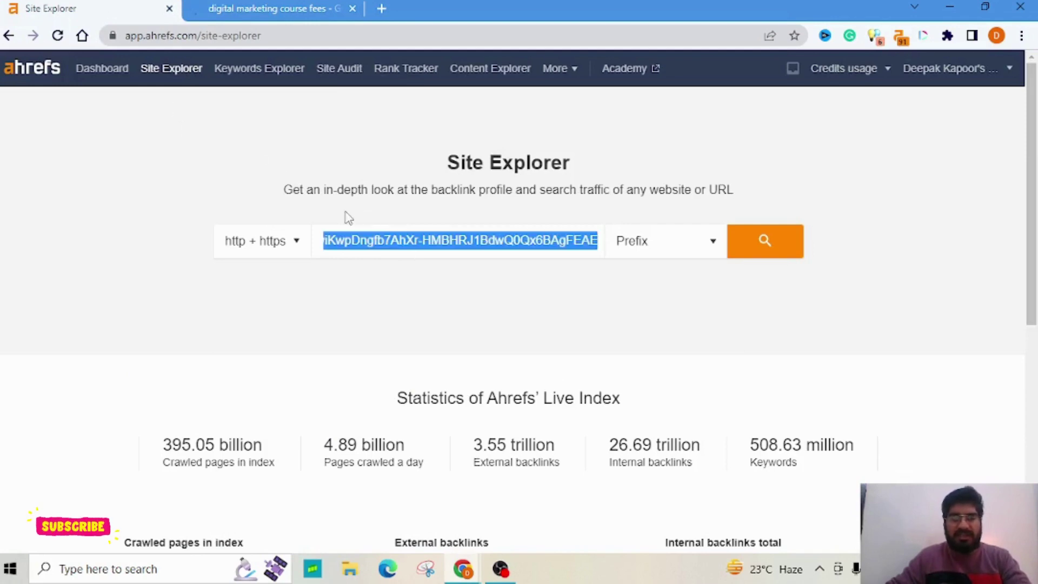
text(ahrefs.)
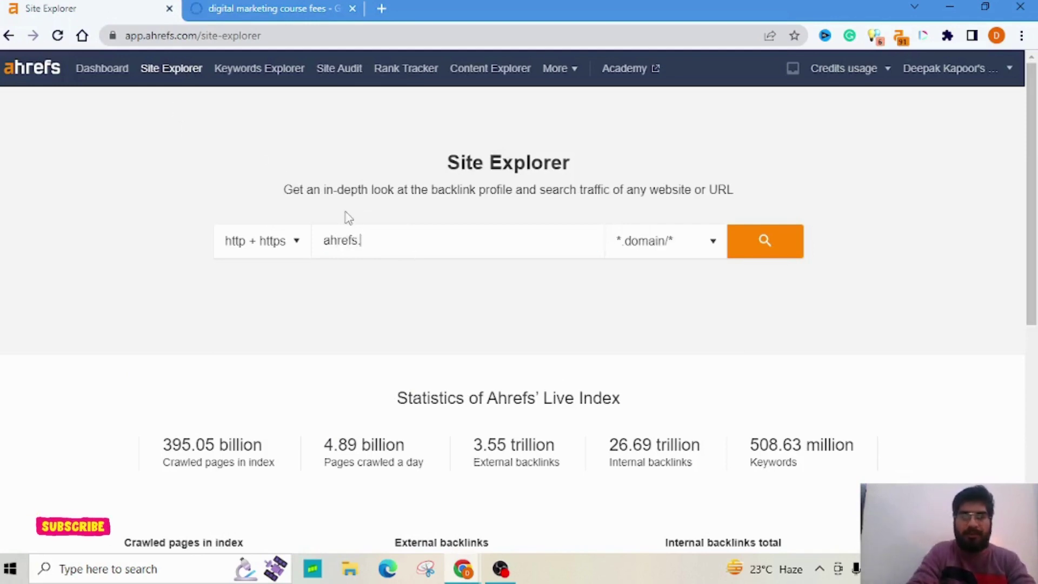
text(co)
key(Return)
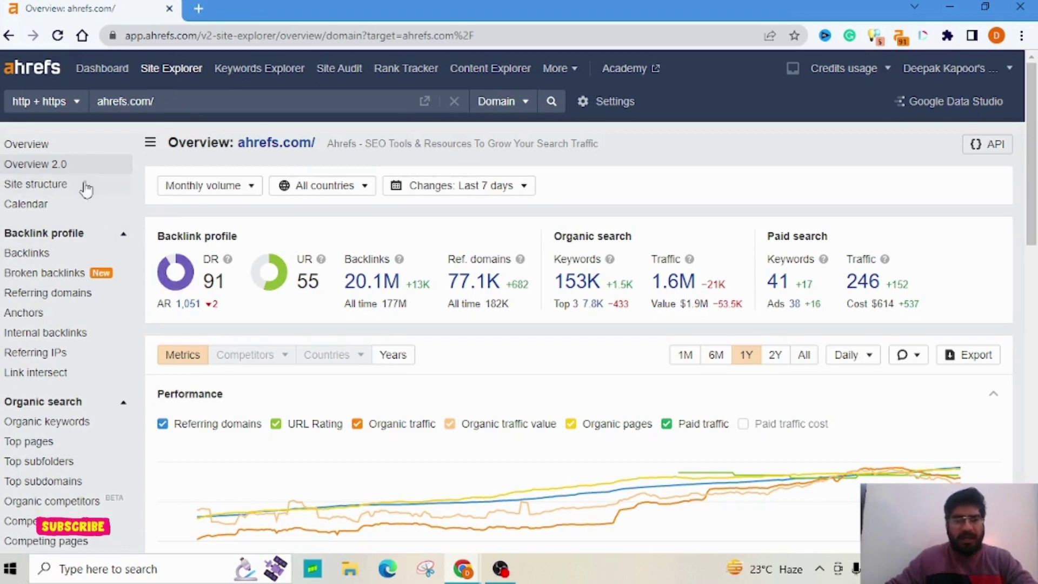
click(50, 170)
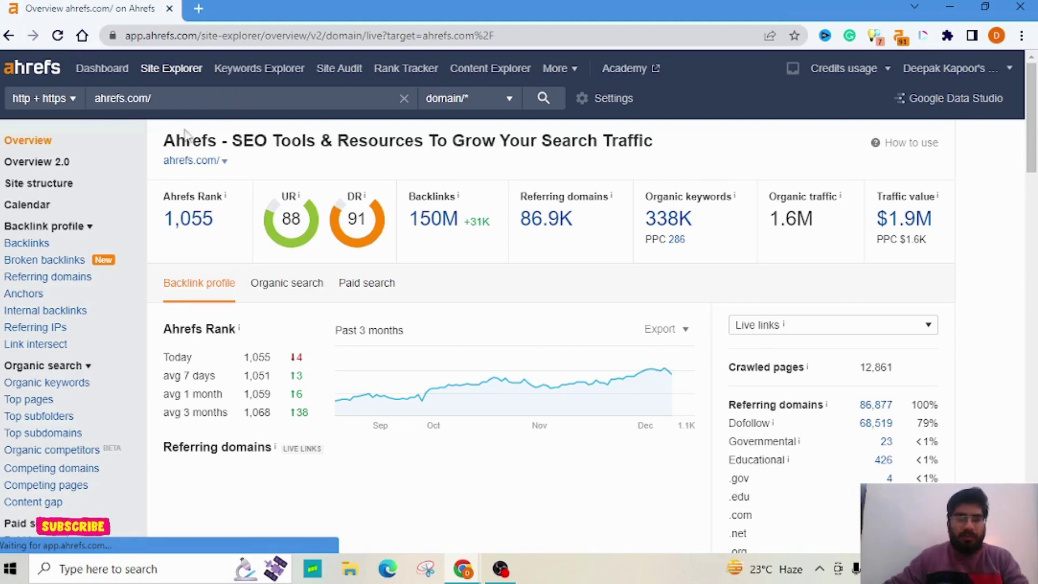
Open the ahrefs.com website from the report and examine its head title in the META SEO inspector extension.
click(195, 163)
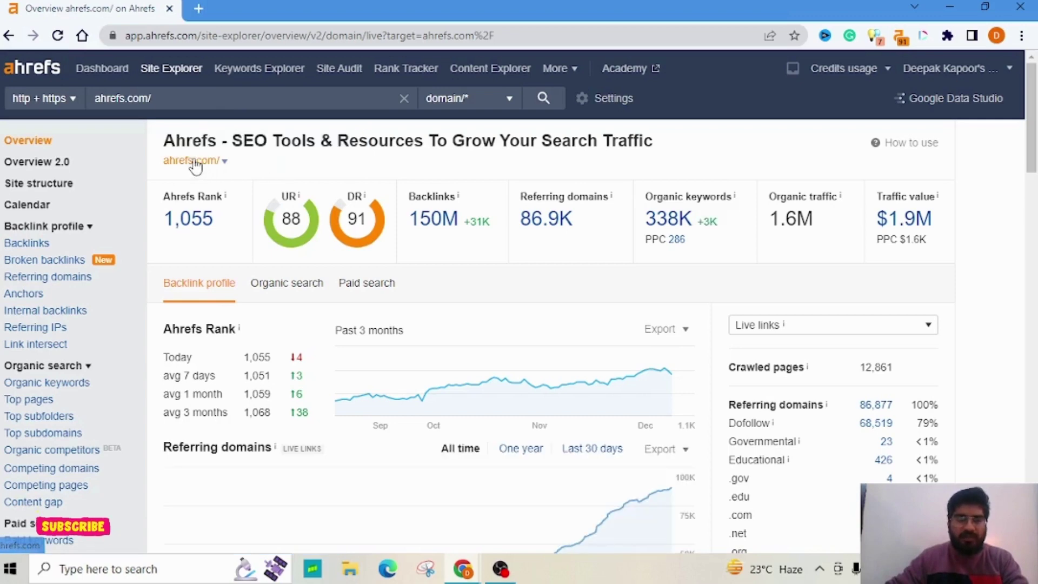
click(235, 8)
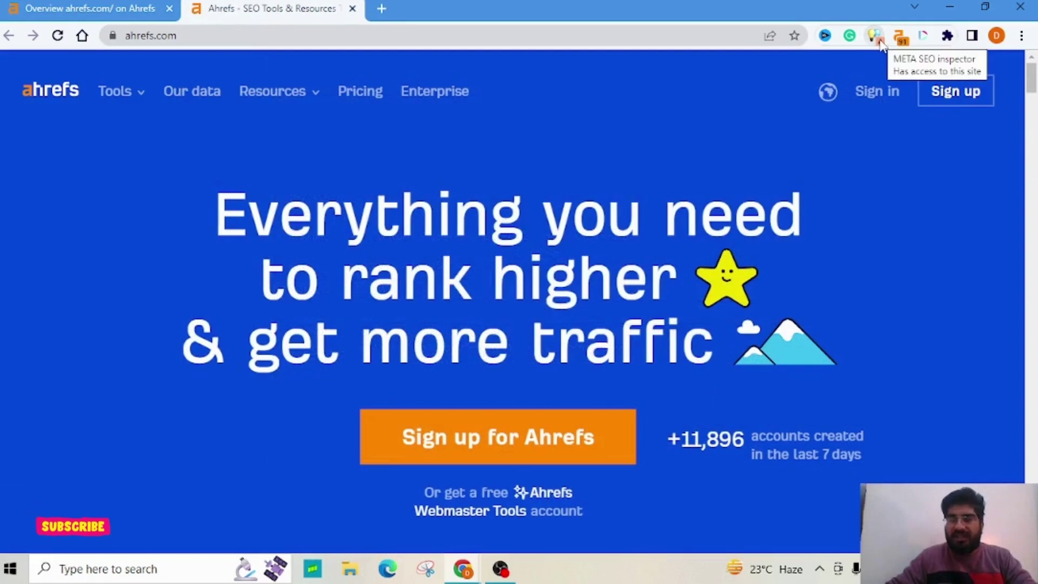
click(877, 39)
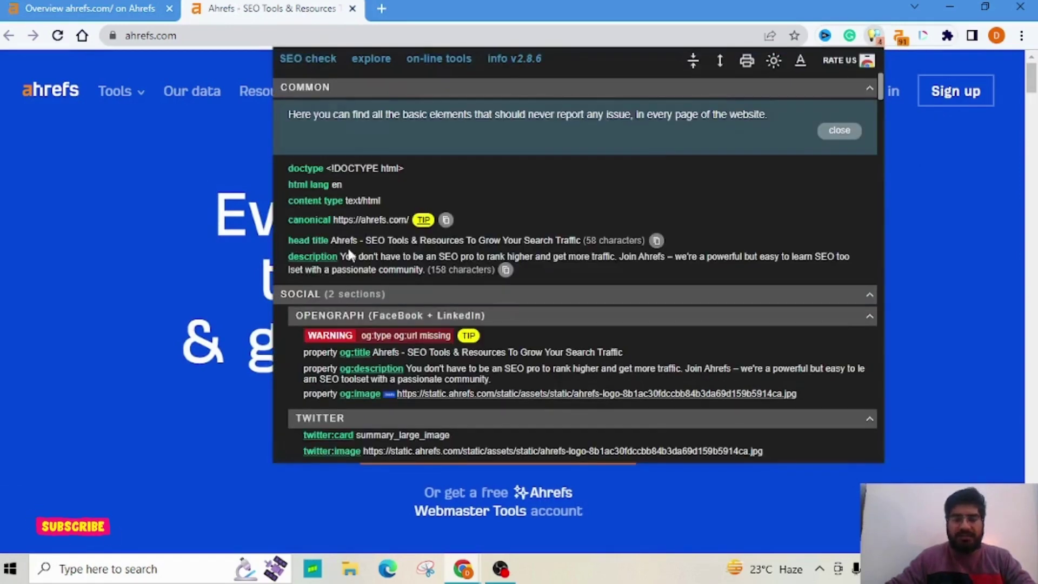
scroll(351, 252, down, 15)
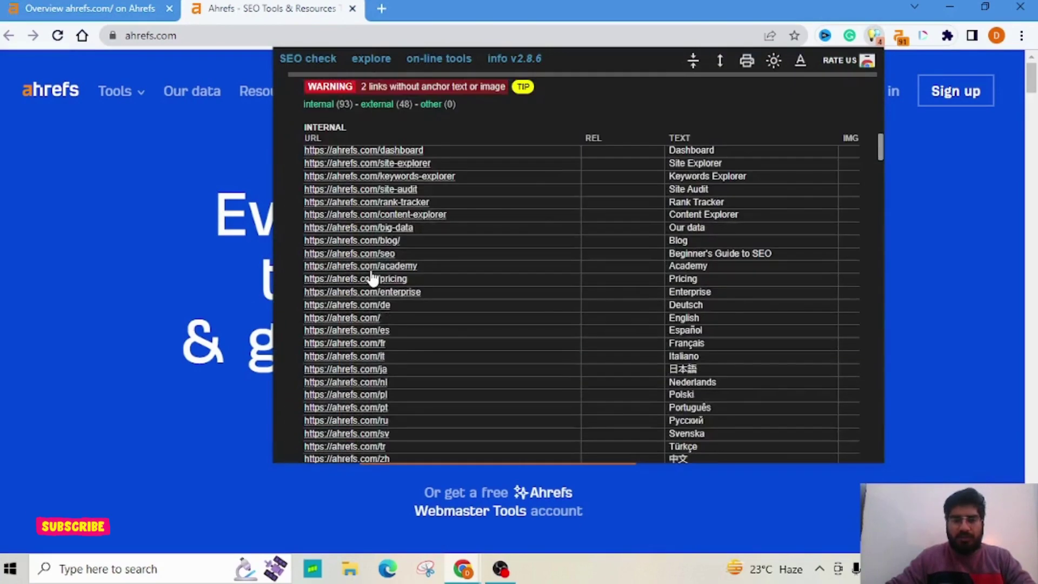
scroll(370, 277, up, 15)
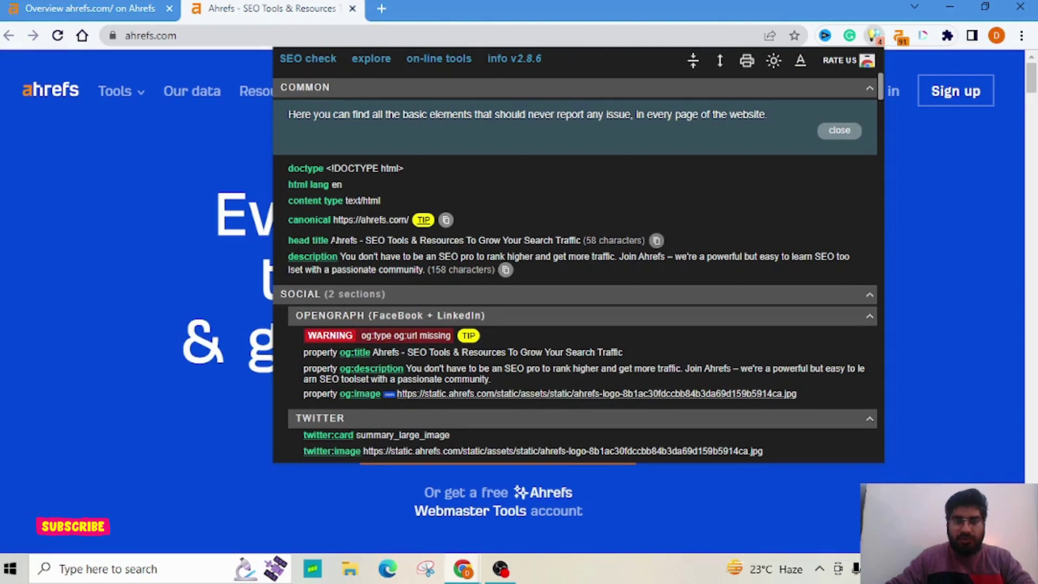
drag(330, 240, 581, 240)
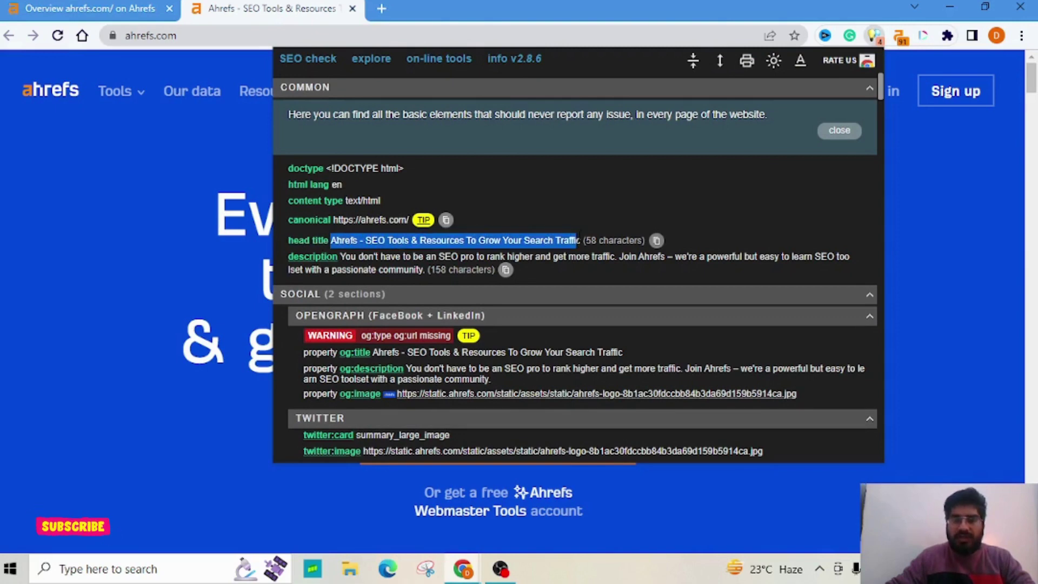
Return to the ahrefs.com overview report and examine its Ahrefs Rank and UR metrics.
click(140, 17)
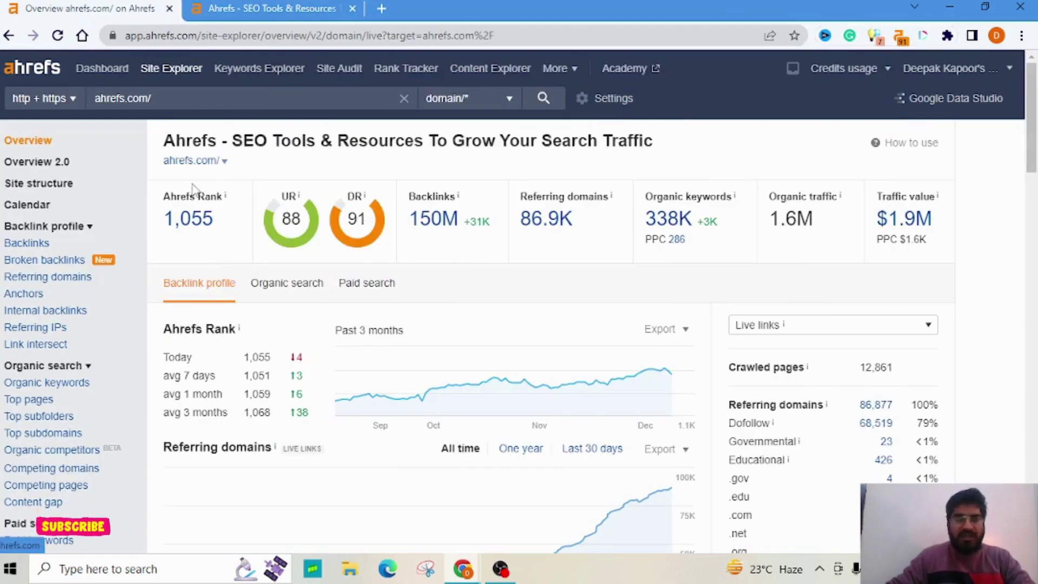
drag(168, 200, 229, 223)
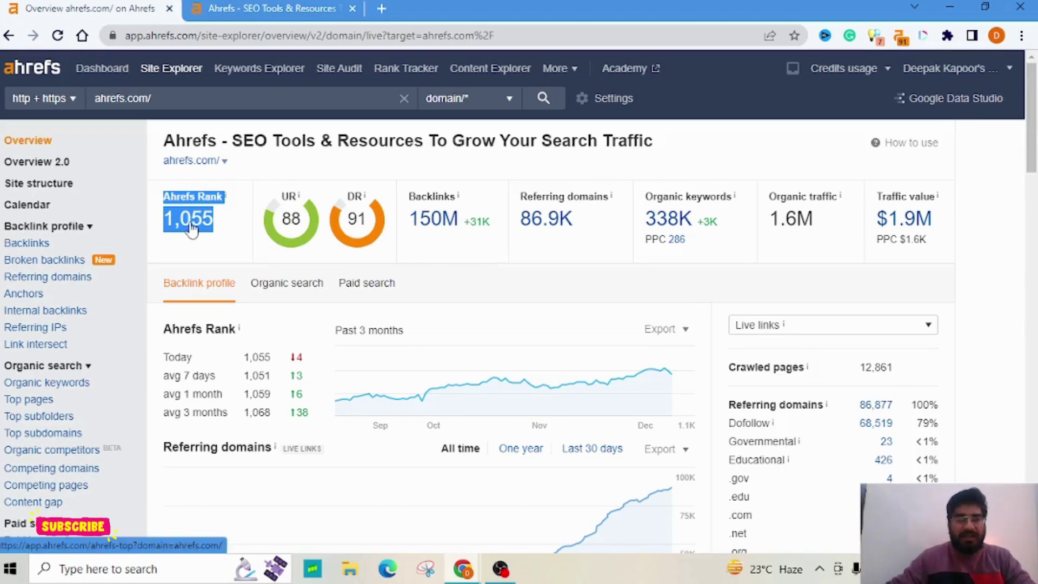
click(178, 248)
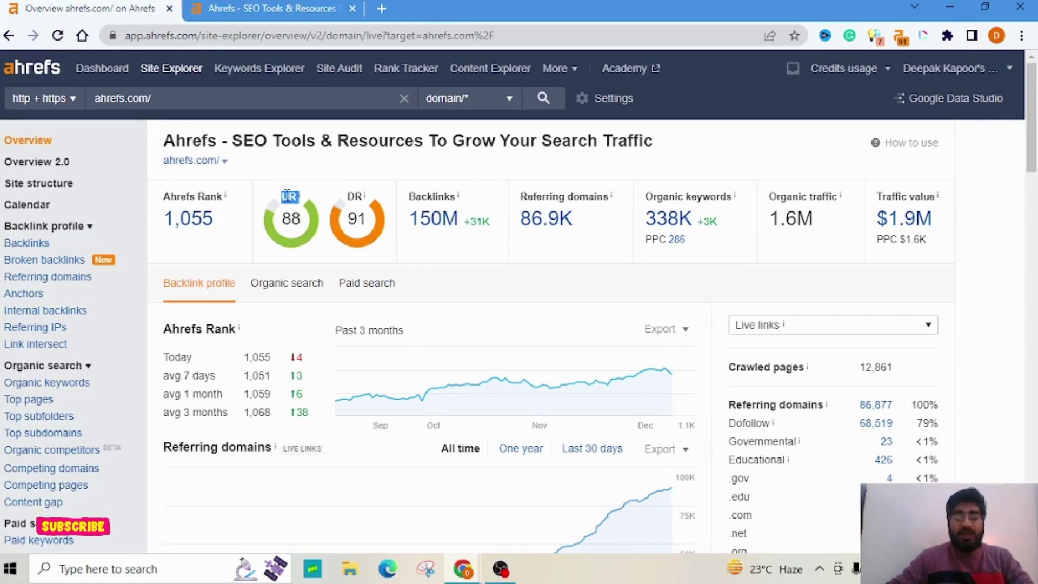
Switch to the ahrefs.com website, examine its URL, then open the Dashboard tool page and examine that page's URL.
click(259, 9)
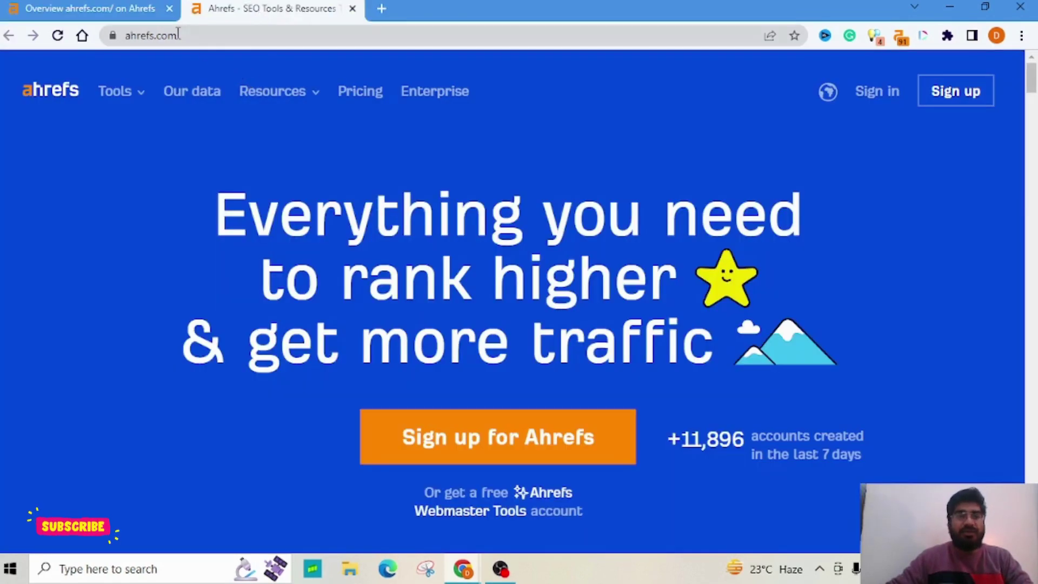
double_click(146, 38)
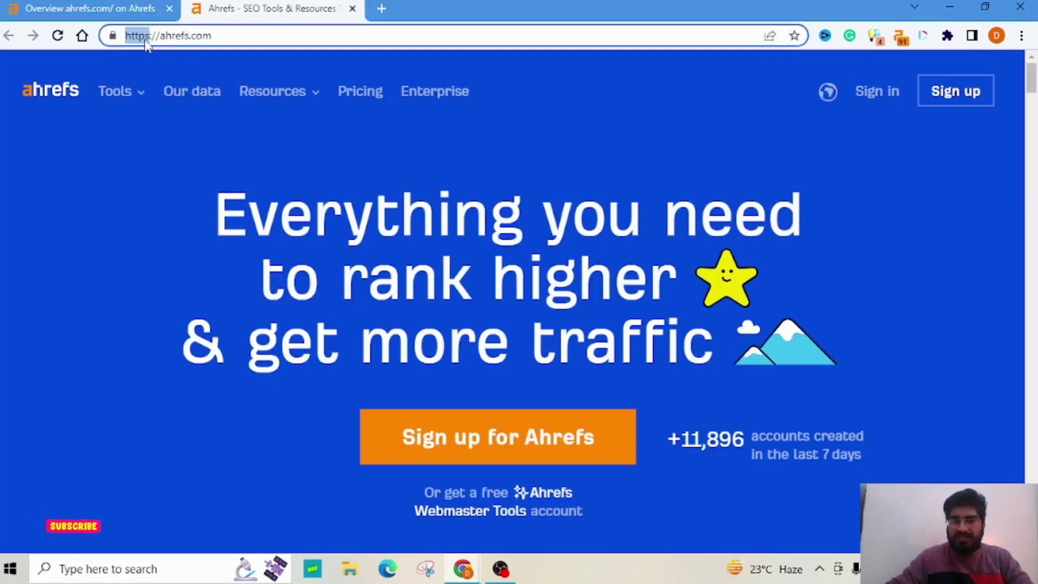
click(146, 38)
click(158, 160)
mouse_move(127, 94)
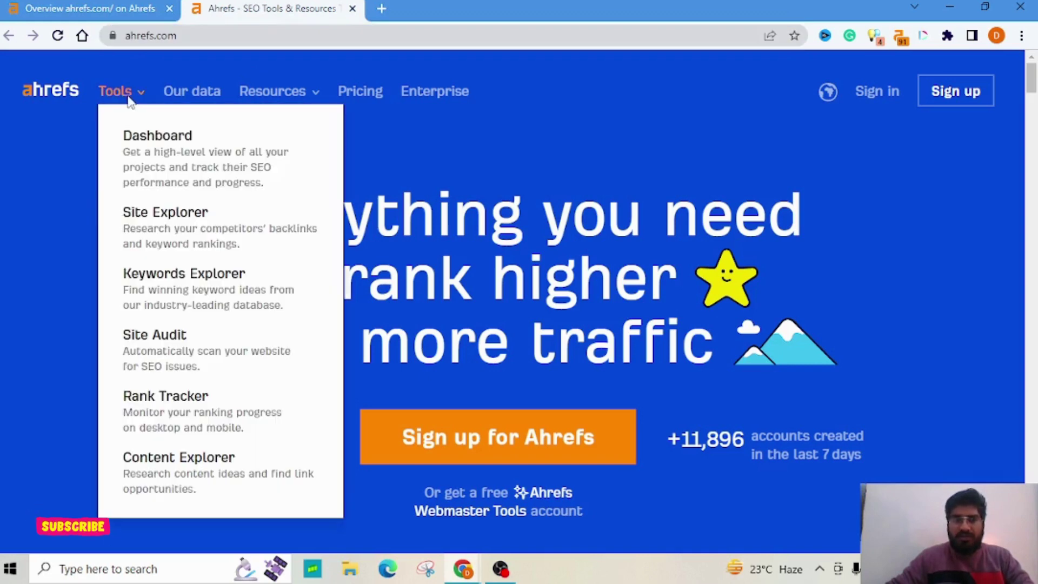
click(145, 152)
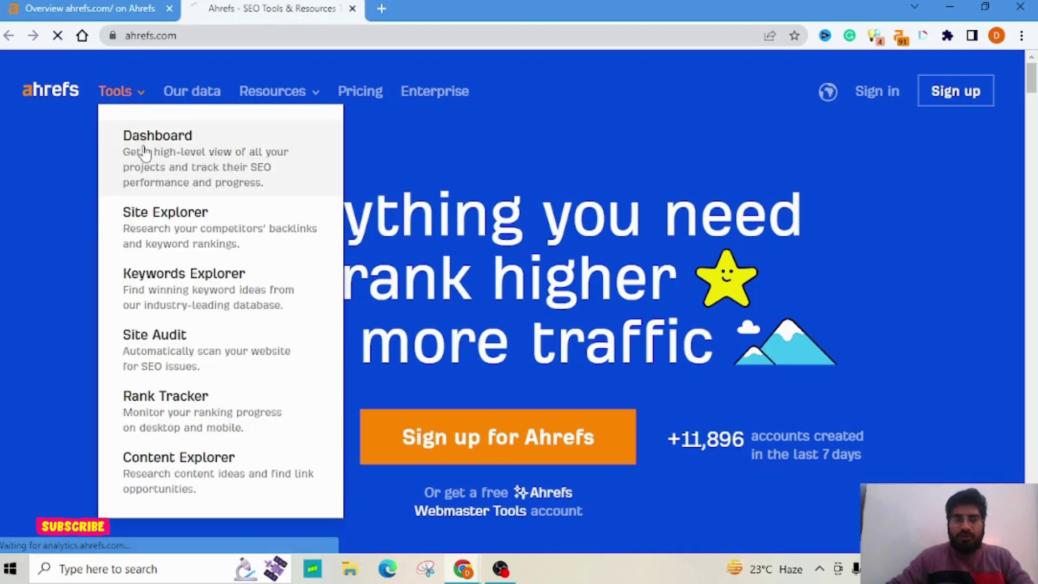
click(174, 38)
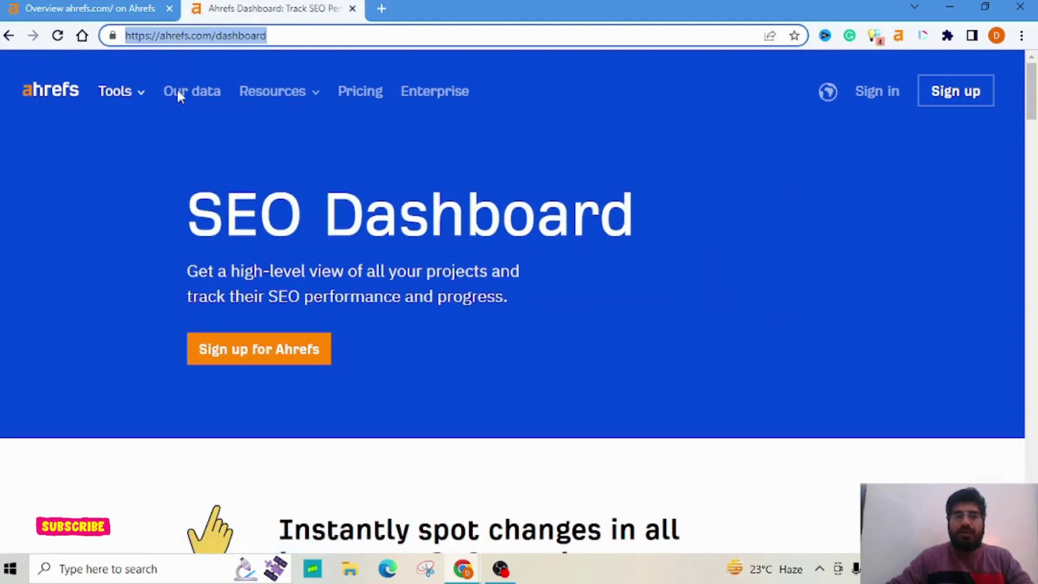
Return to the ahrefs.com overview report and examine the UR and DR scores against the target domain.
click(108, 9)
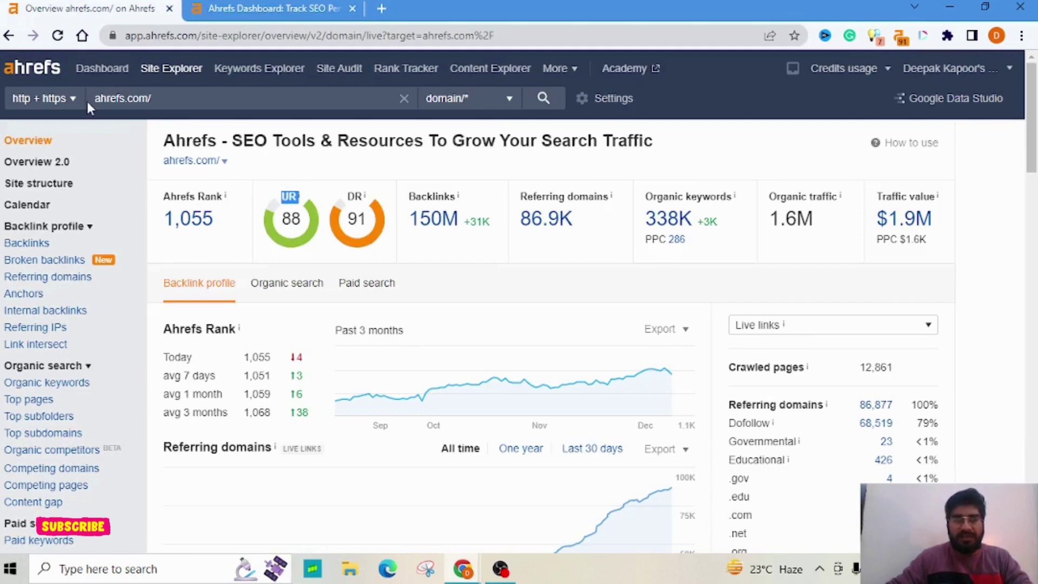
double_click(291, 197)
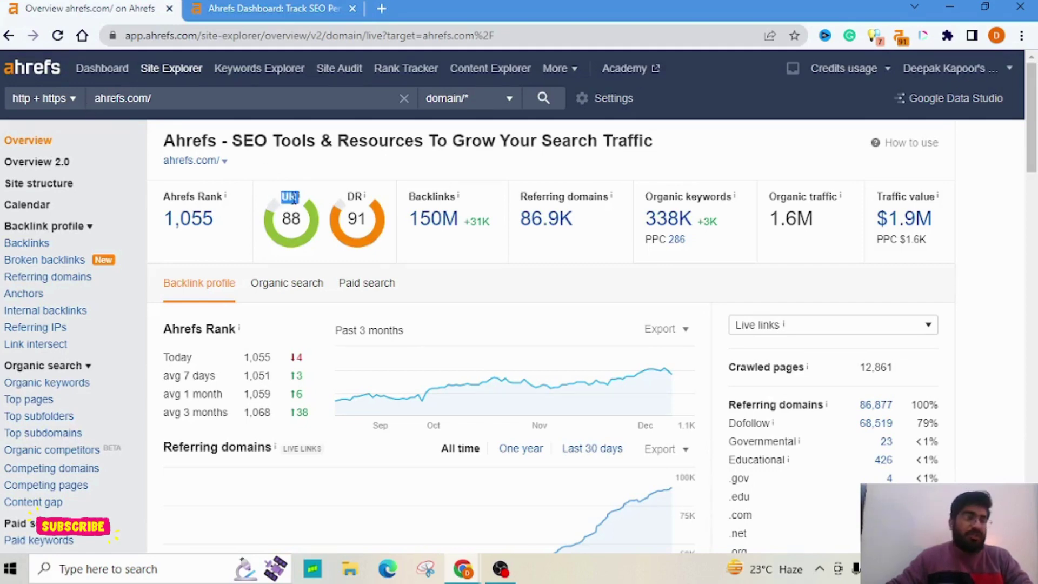
triple_click(133, 100)
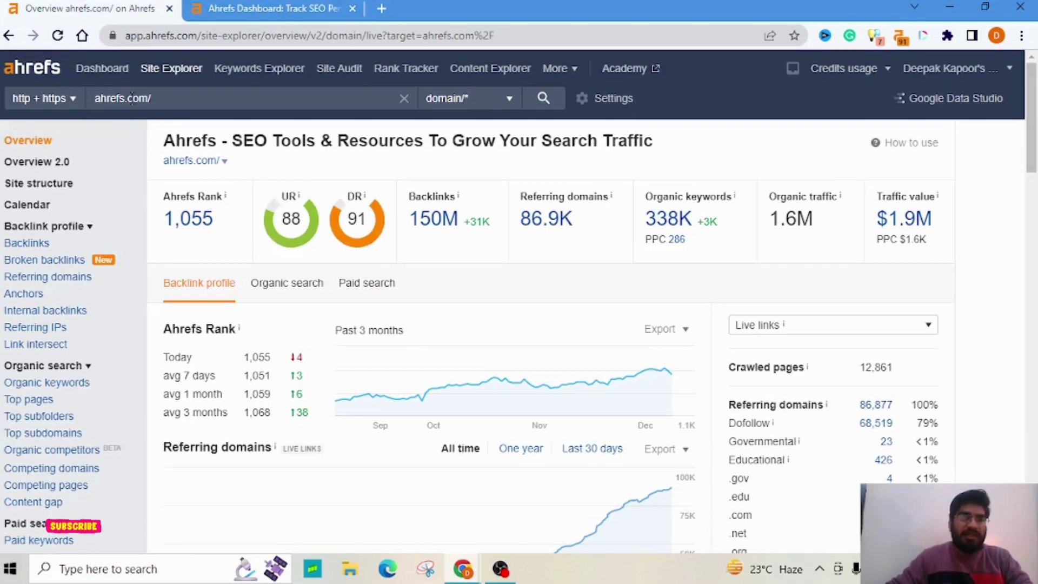
double_click(291, 218)
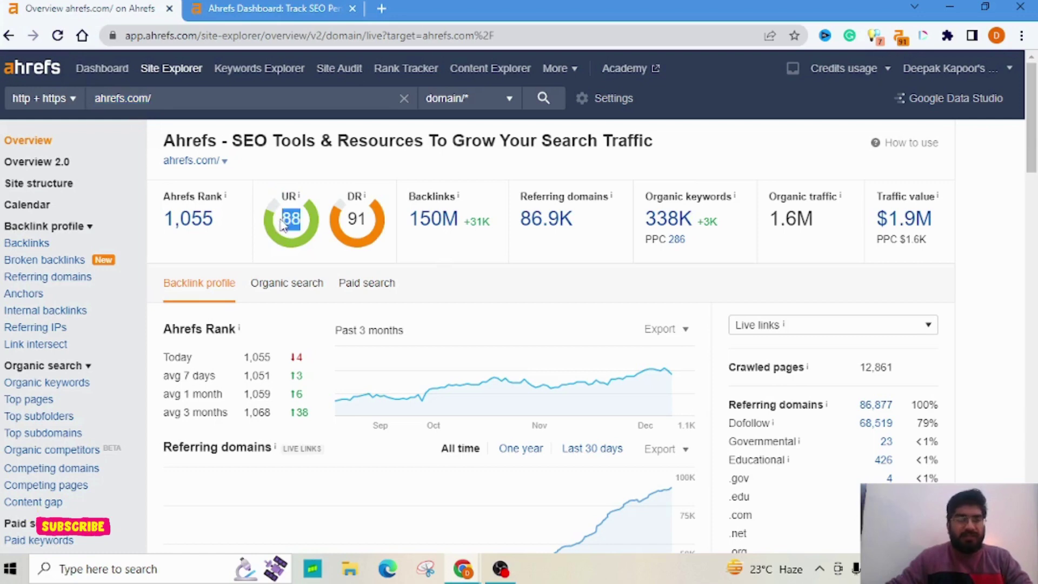
double_click(355, 197)
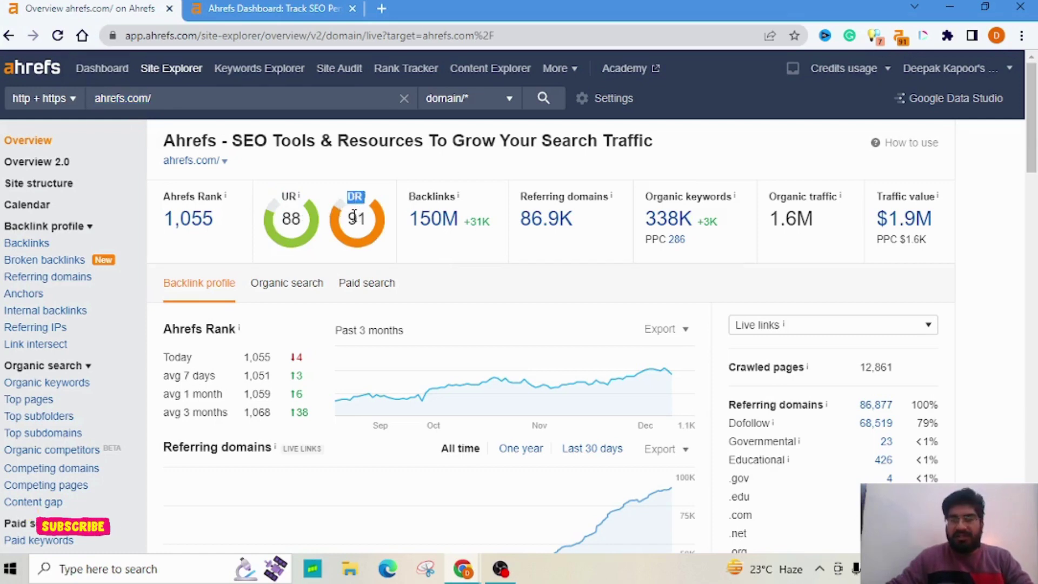
double_click(354, 219)
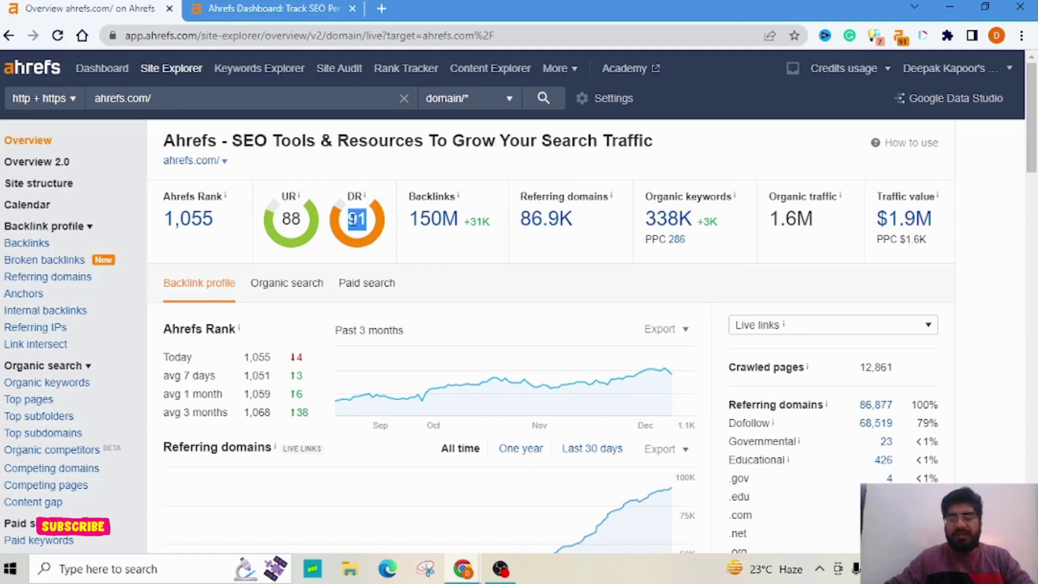
click(354, 227)
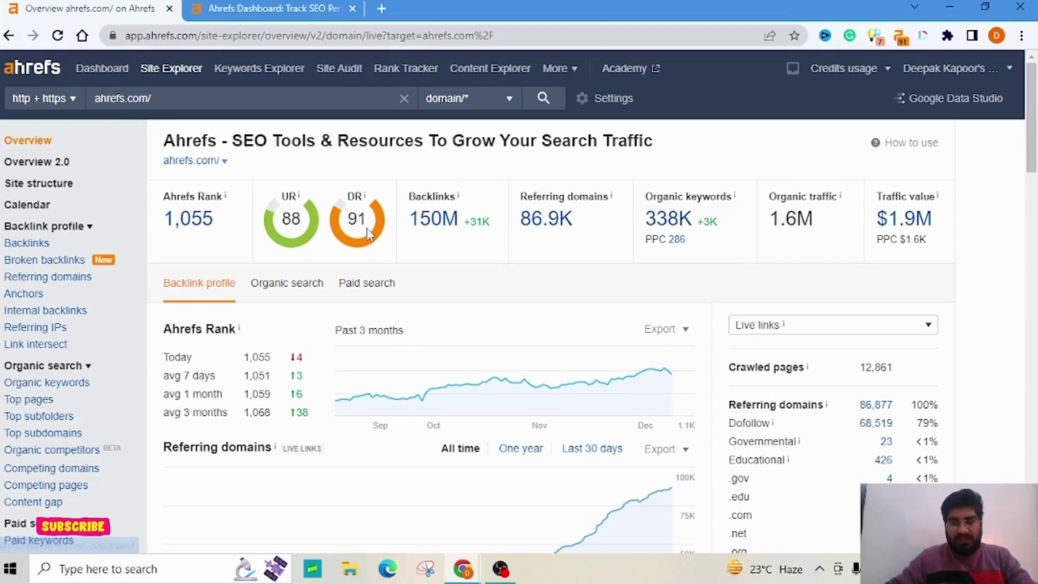
drag(147, 100, 86, 102)
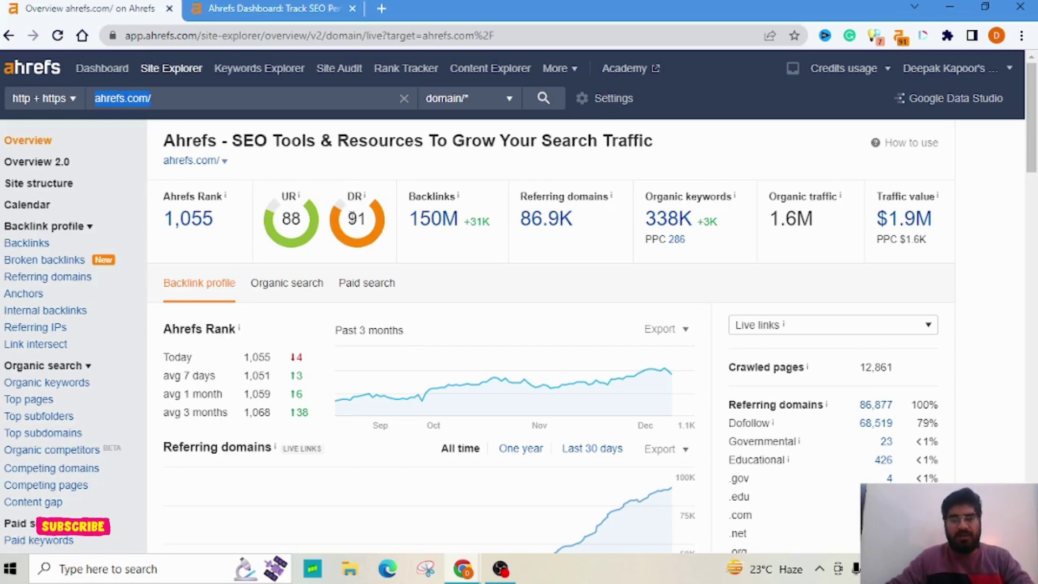
double_click(352, 219)
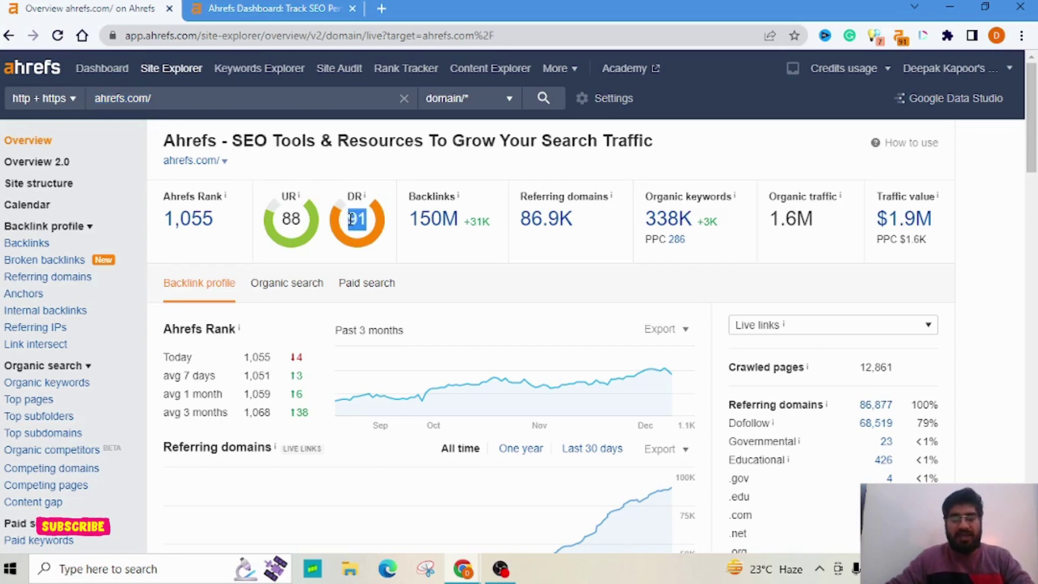
click(386, 223)
Examine the Backlinks metric and its total in the ahrefs.com overview report.
drag(409, 201, 467, 205)
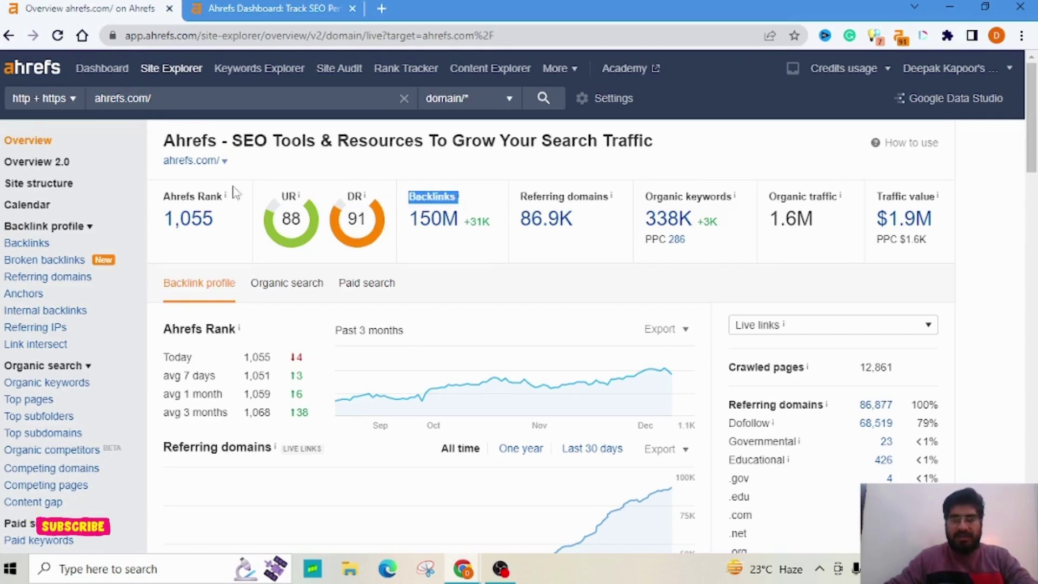
drag(409, 221, 456, 230)
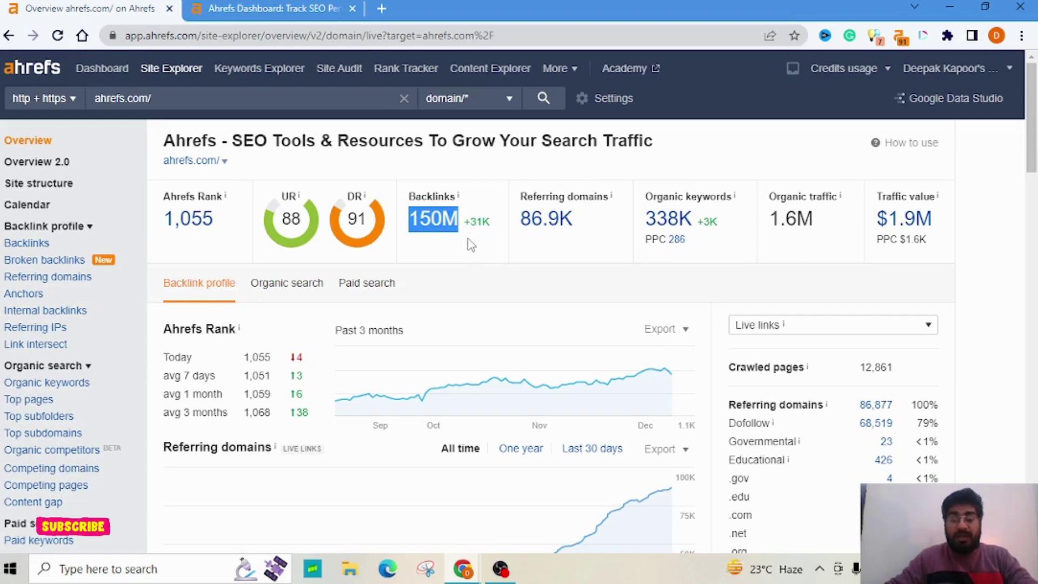
click(470, 243)
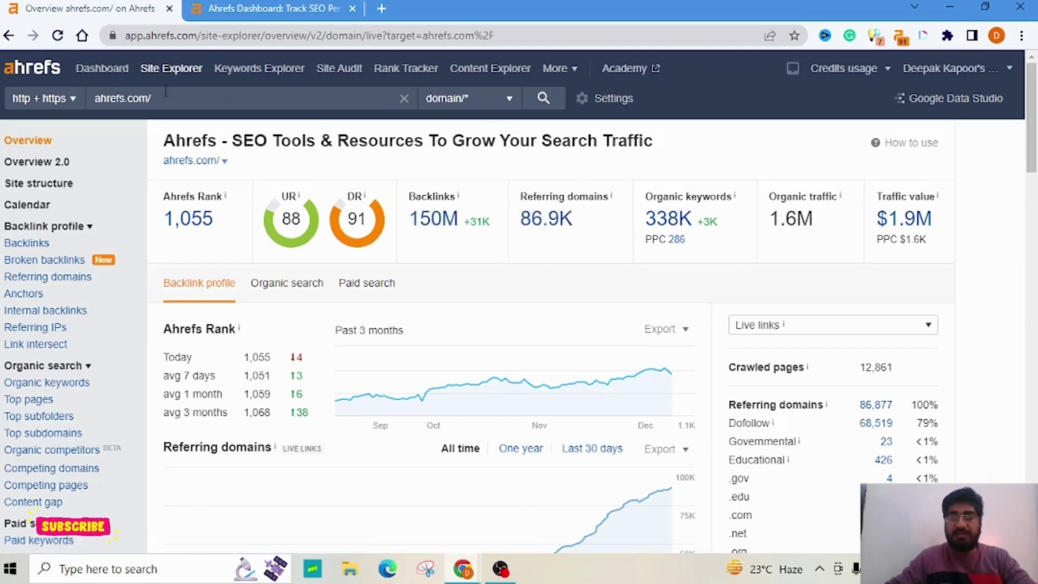
Examine the Organic keywords metric and the PPC keyword count beneath it.
double_click(668, 218)
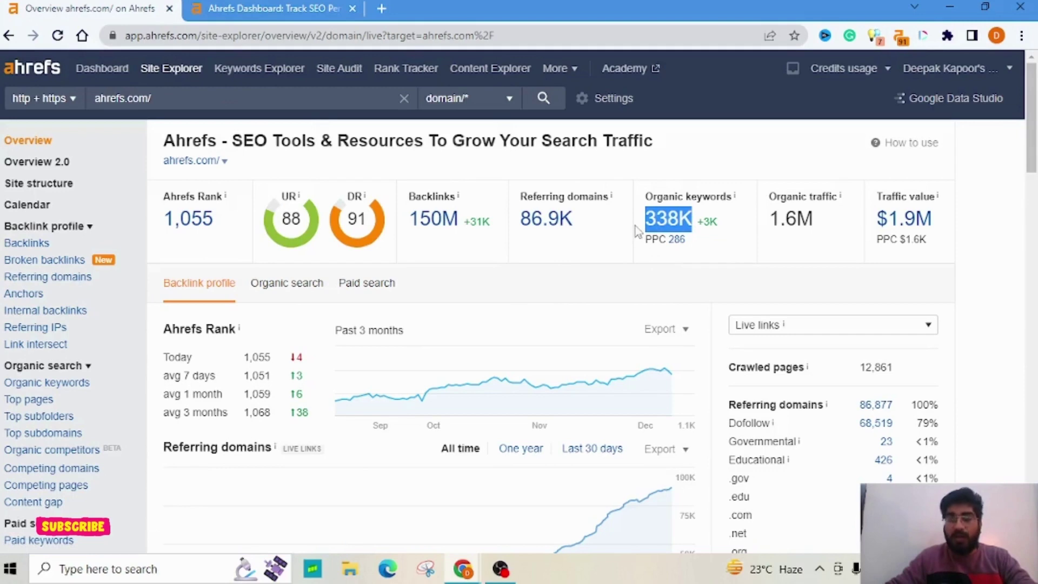
click(665, 260)
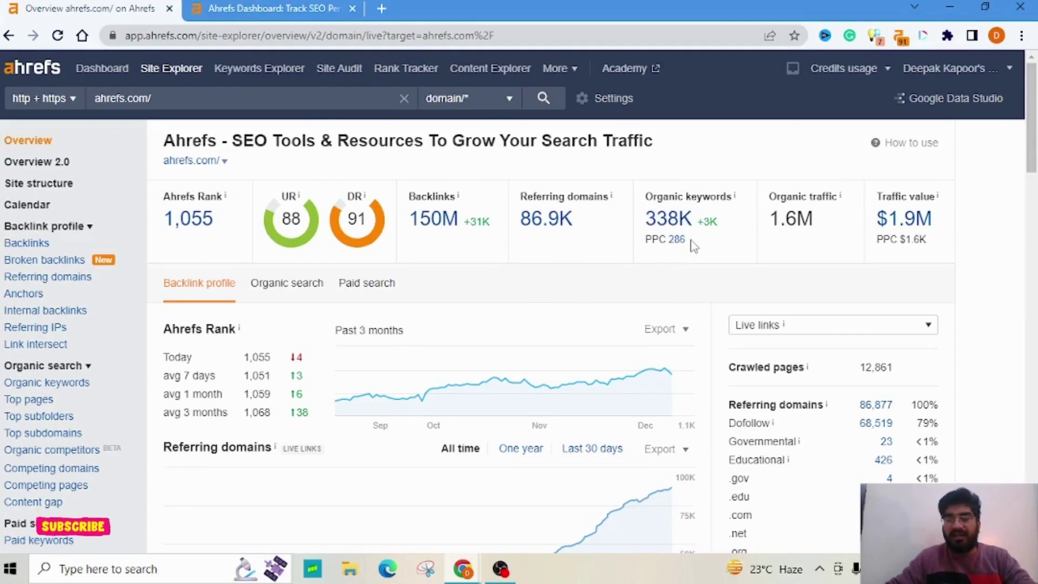
mouse_move(697, 246)
mouse_down()
mouse_move(646, 243)
mouse_move(694, 243)
mouse_up()
click(637, 262)
click(664, 250)
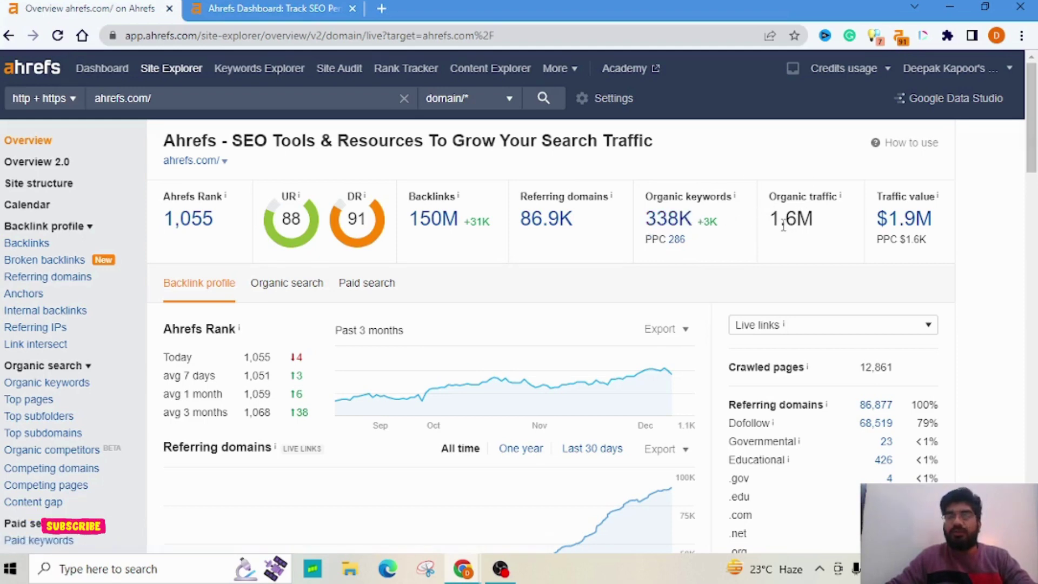
Examine the Organic traffic metric in the ahrefs.com overview report.
drag(771, 222, 814, 219)
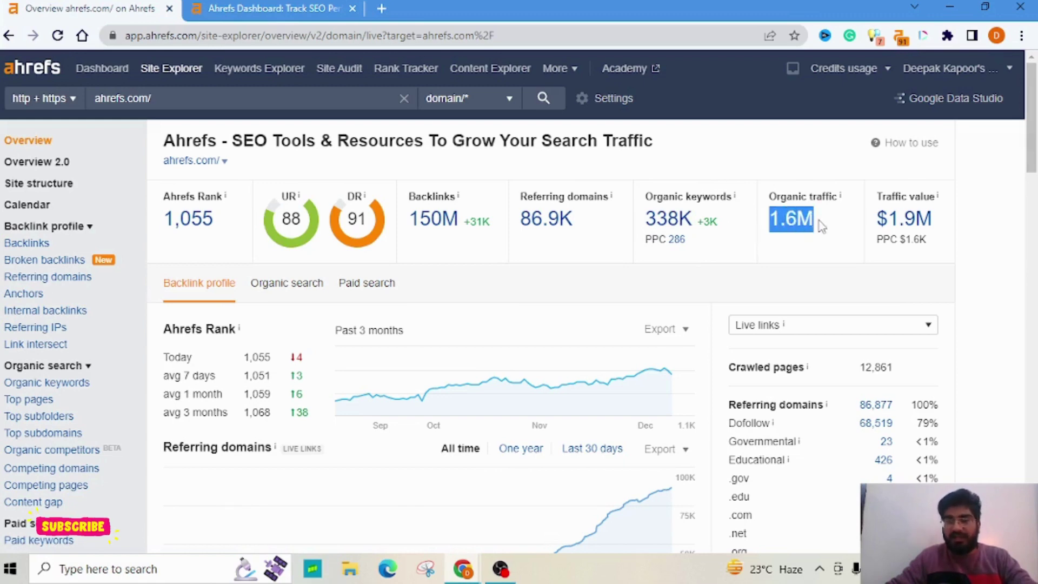
click(820, 227)
drag(777, 198, 839, 199)
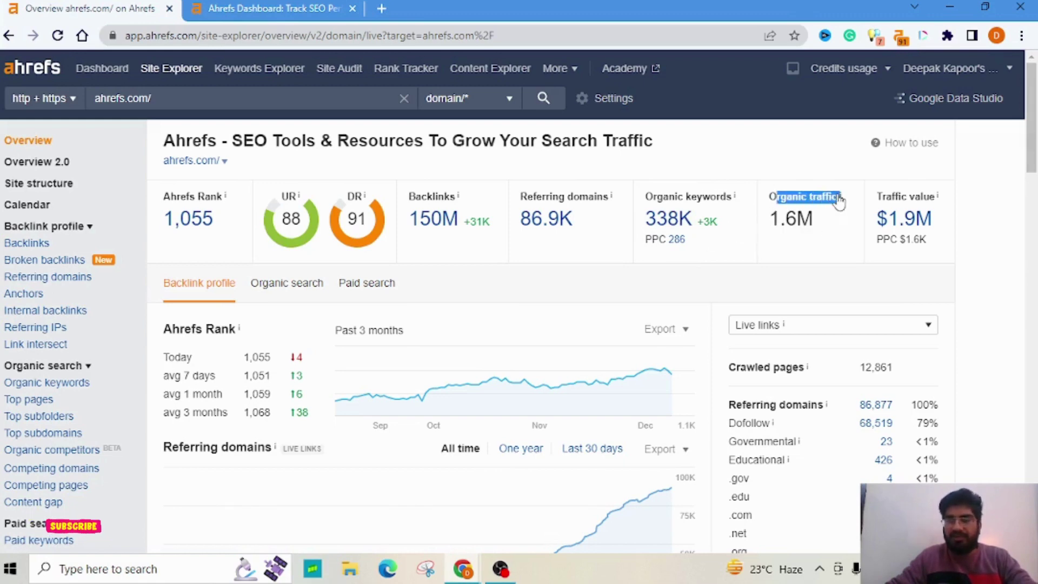
click(803, 239)
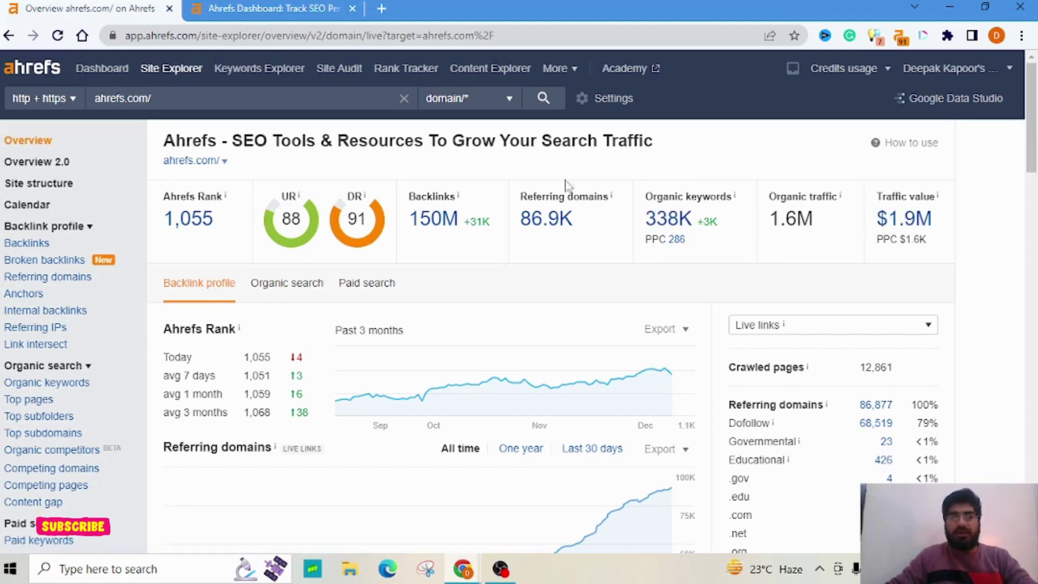
Search Google for "ahrefs" in a new tab and check the SERP tools settings of the Ahrefs extension.
click(382, 9)
text(ahre)
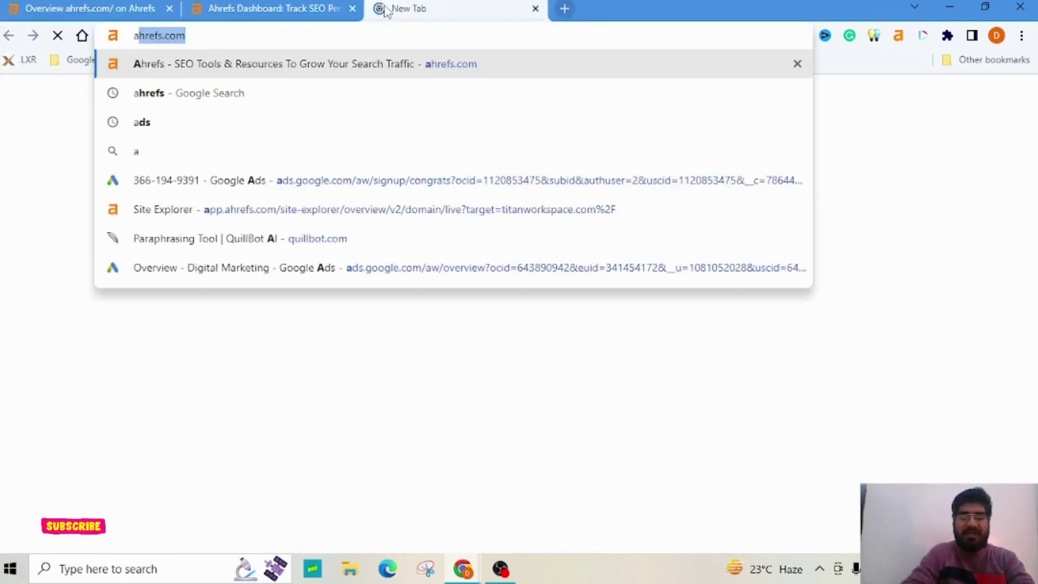
text(fs)
key(Return)
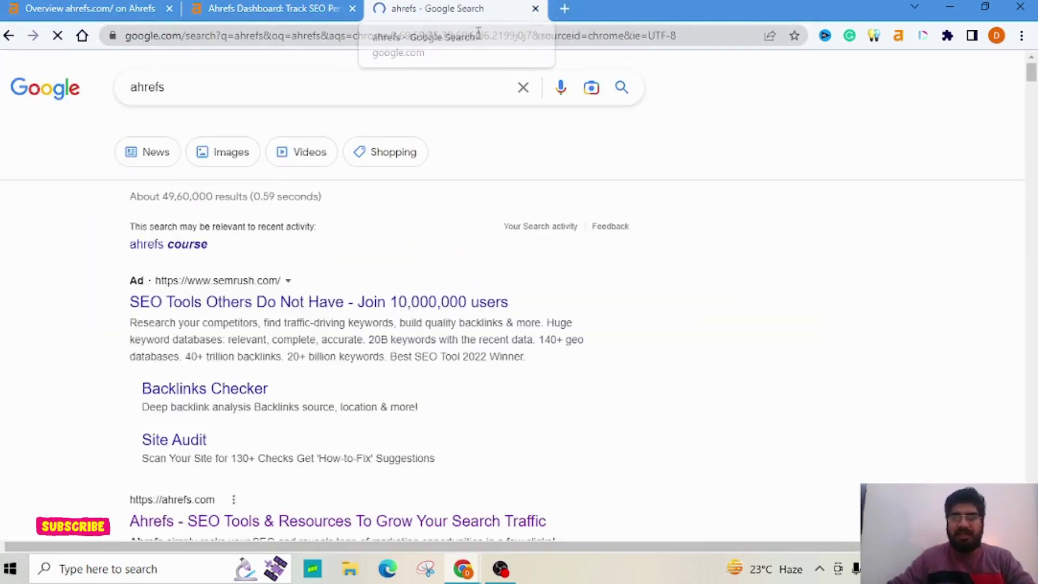
click(898, 36)
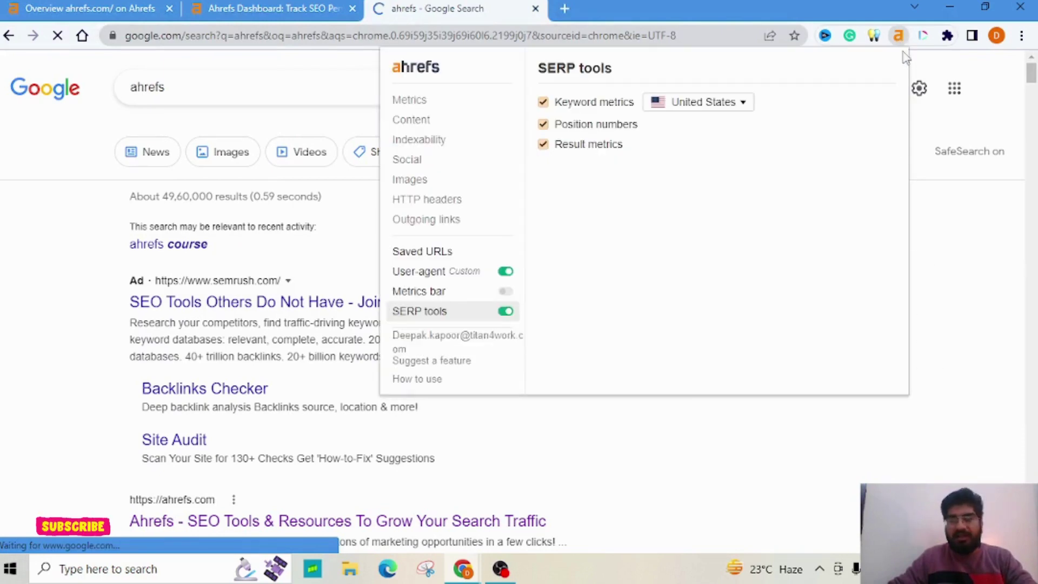
click(160, 234)
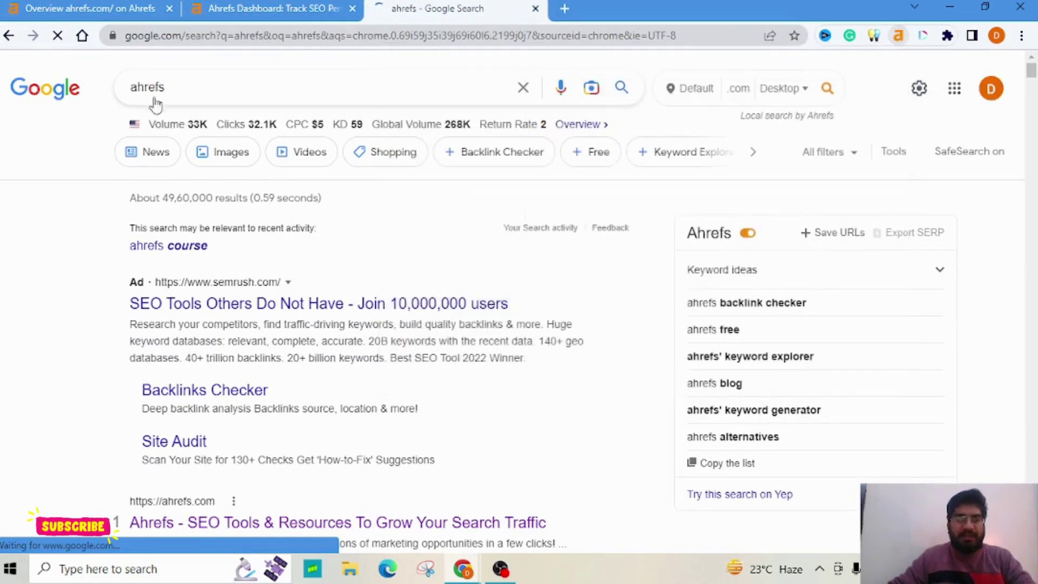
Examine the Volume, Clicks and CPC metrics for the "ahrefs" keyword and compare the ad with the organic results.
double_click(153, 89)
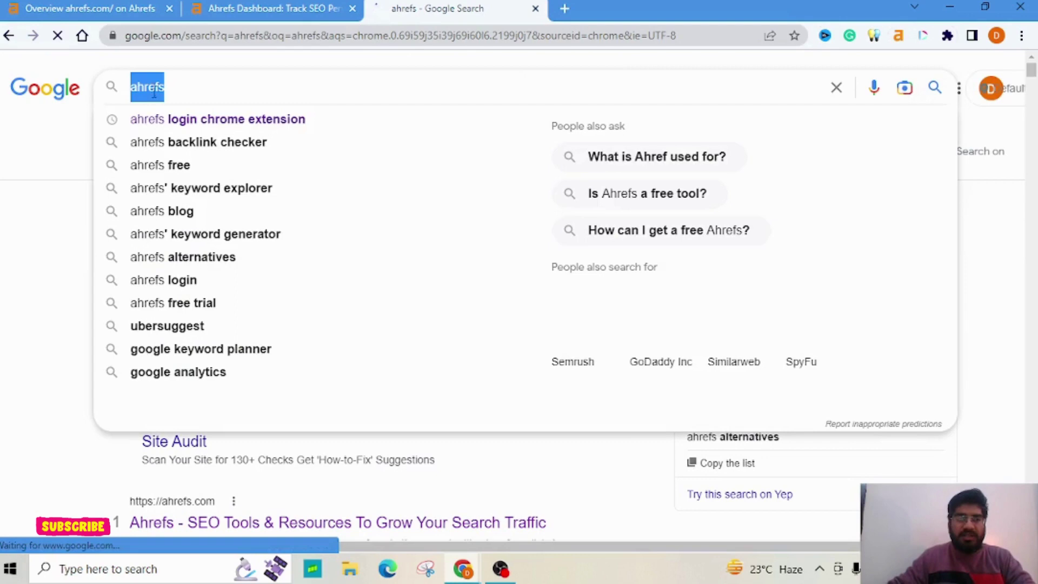
click(46, 234)
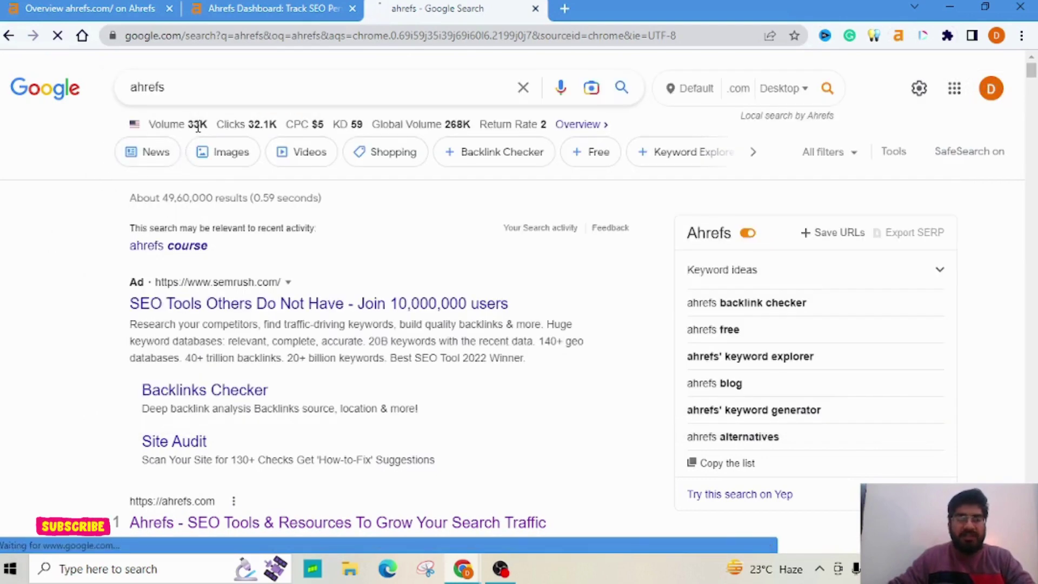
mouse_move(197, 126)
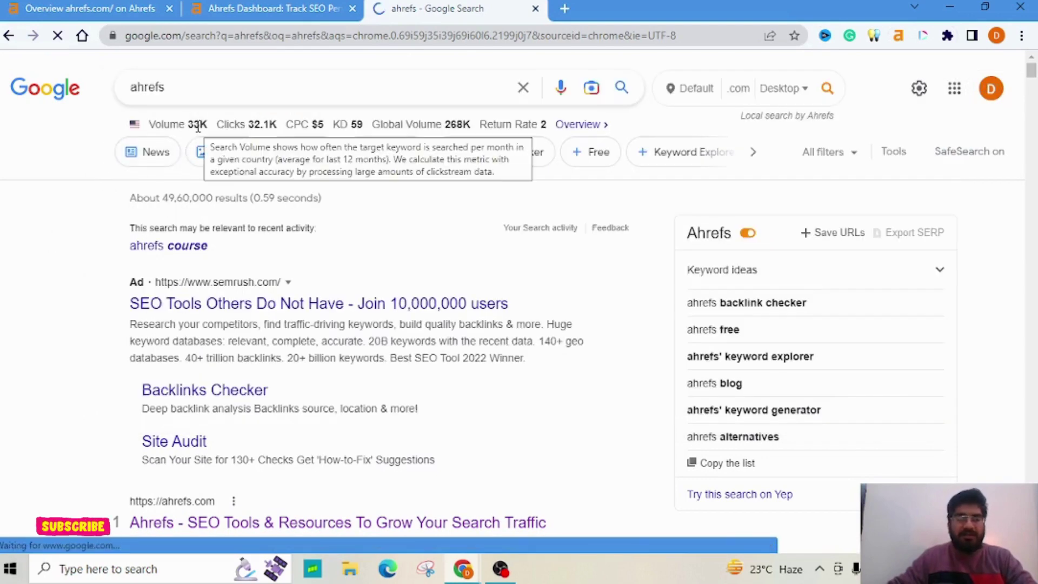
double_click(252, 124)
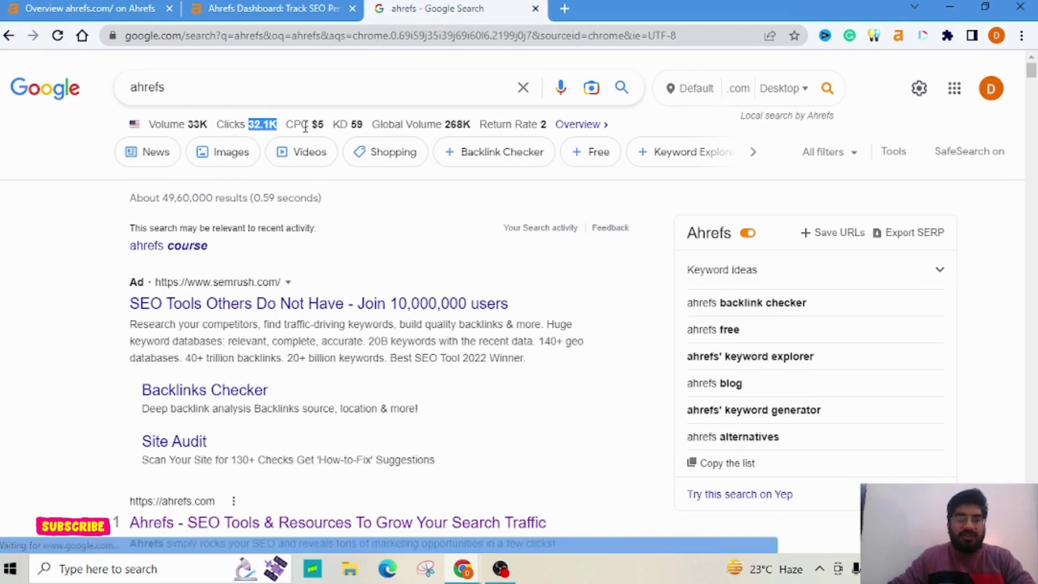
mouse_move(317, 125)
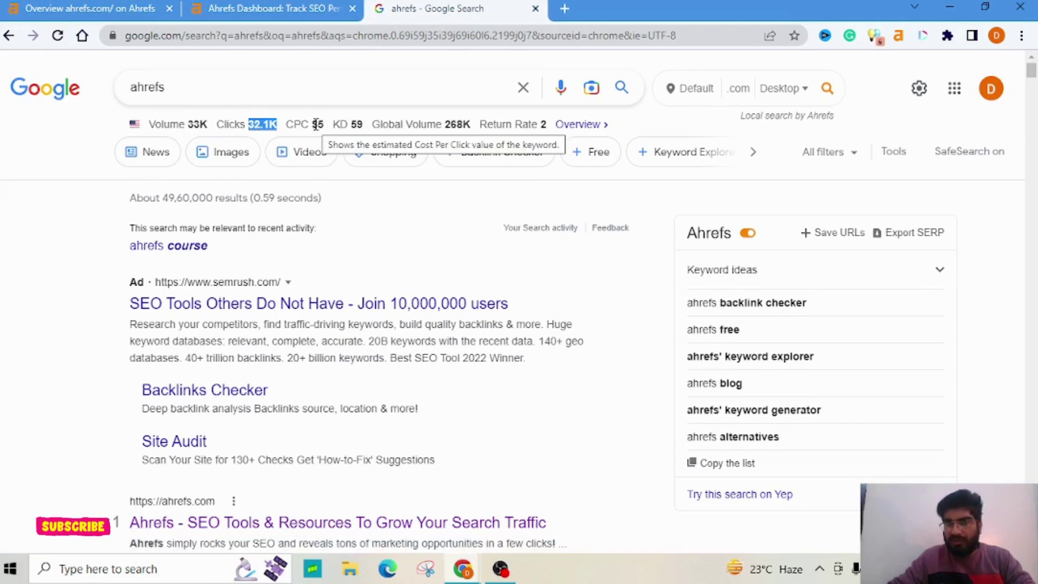
double_click(317, 125)
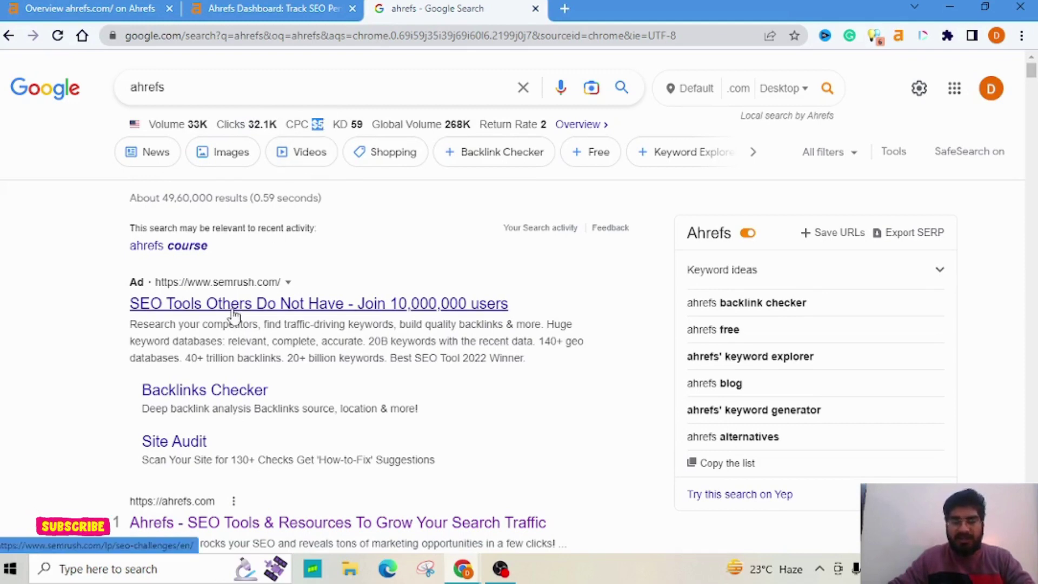
scroll(233, 316, down, 2)
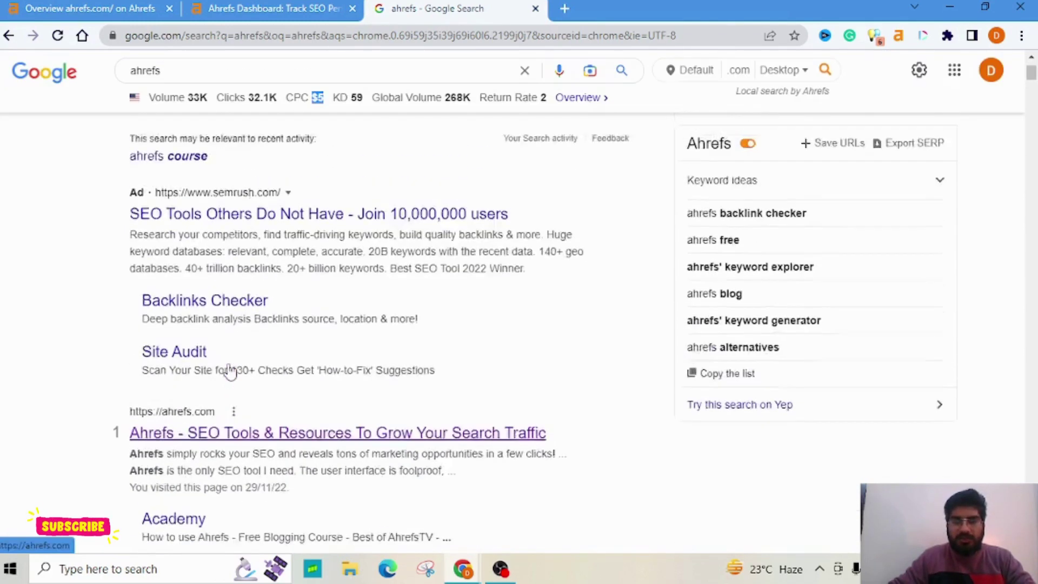
scroll(230, 371, up, 2)
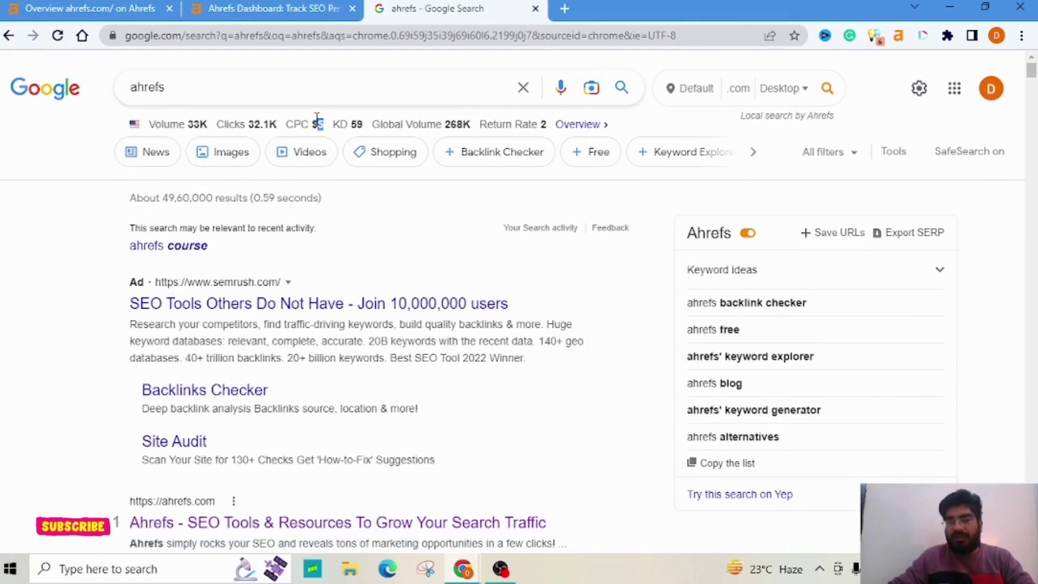
Return to the ahrefs.com overview report and examine the PPC amount under the Traffic value metric.
click(126, 14)
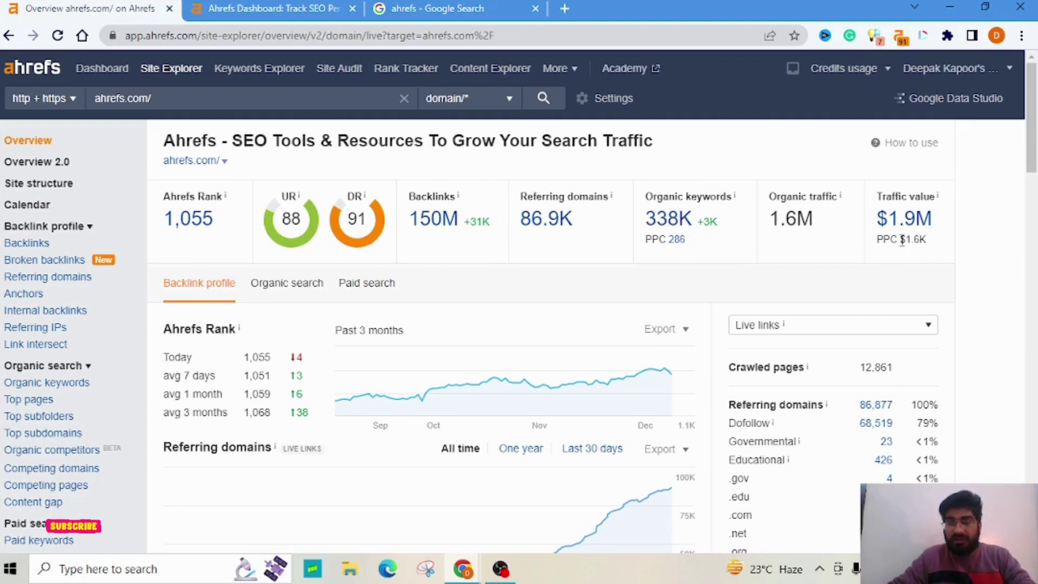
drag(899, 239, 933, 239)
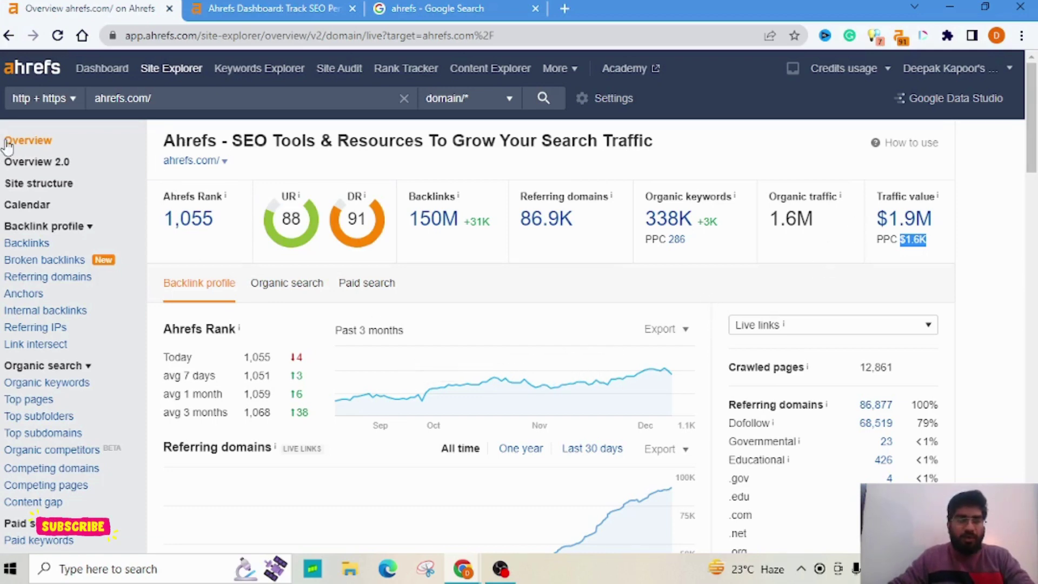
Examine the Ahrefs Rank averages and the rank trend chart for the past 3 months in the backlink profile.
scroll(224, 313, down, 1)
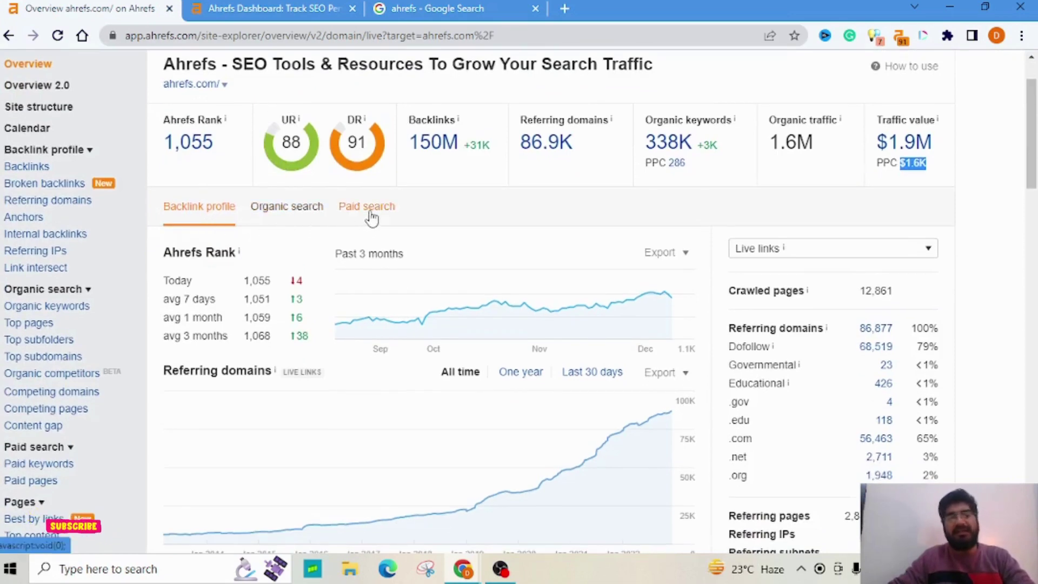
scroll(203, 410, down, 3)
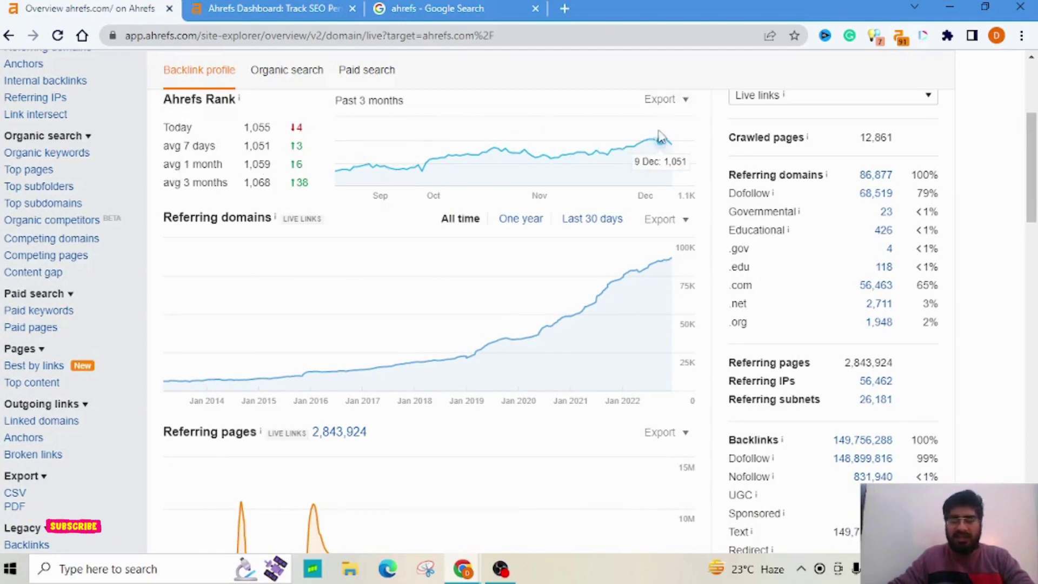
scroll(650, 167, up, 2)
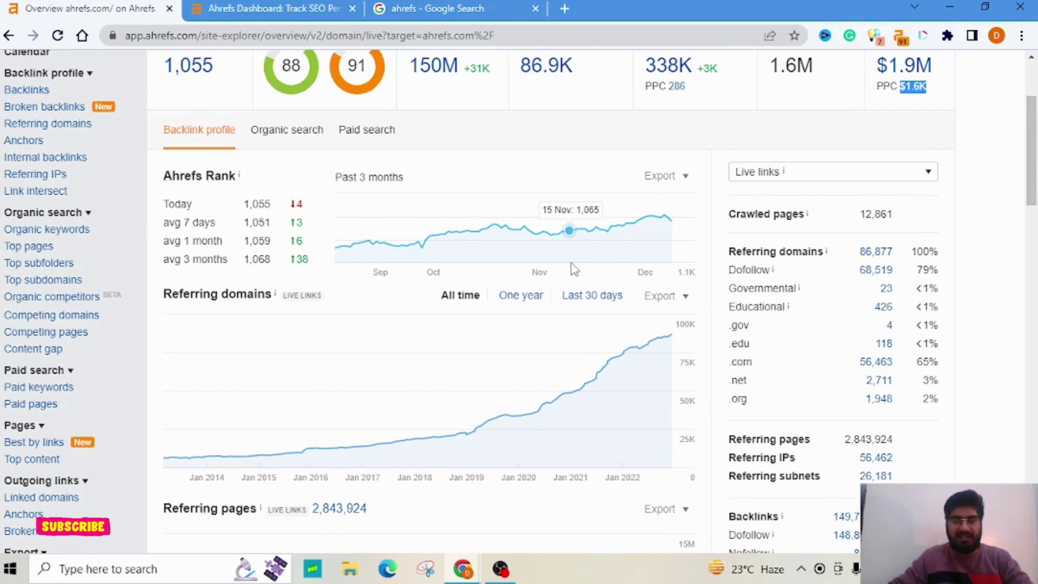
Review the all-time Referring domains chart and limit its period to one year.
scroll(573, 268, down, 3)
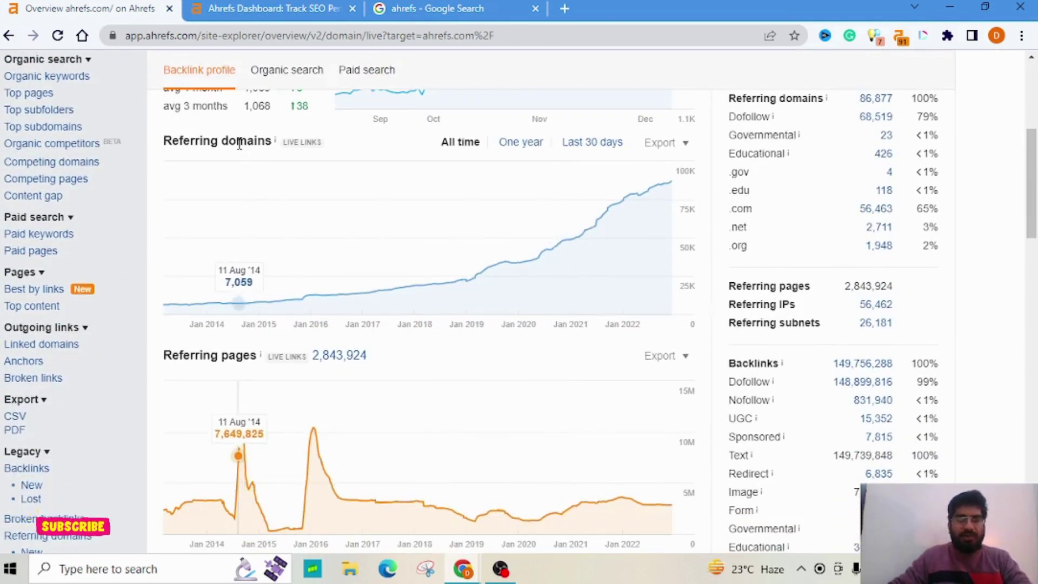
triple_click(240, 145)
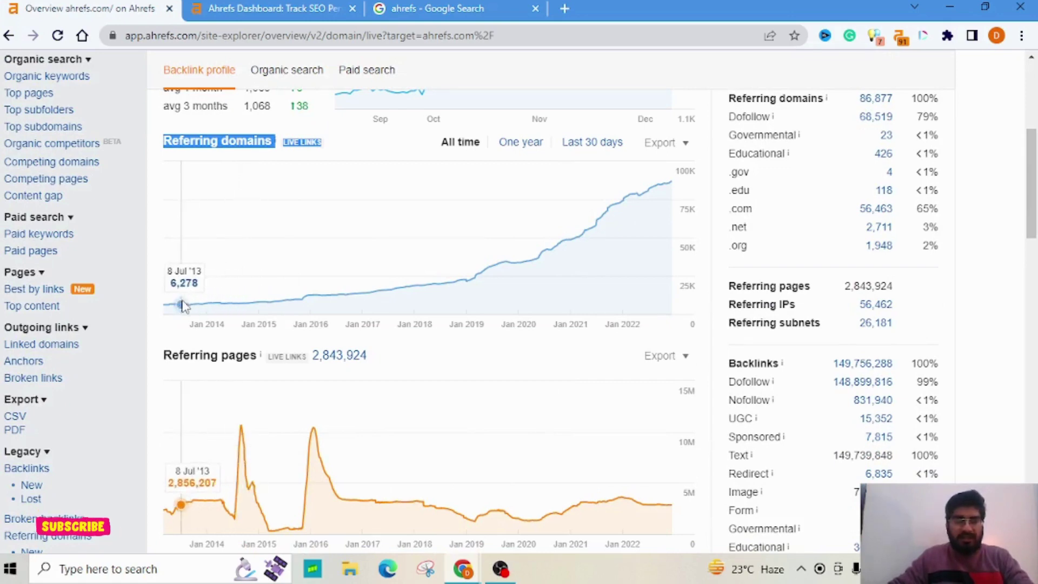
click(517, 147)
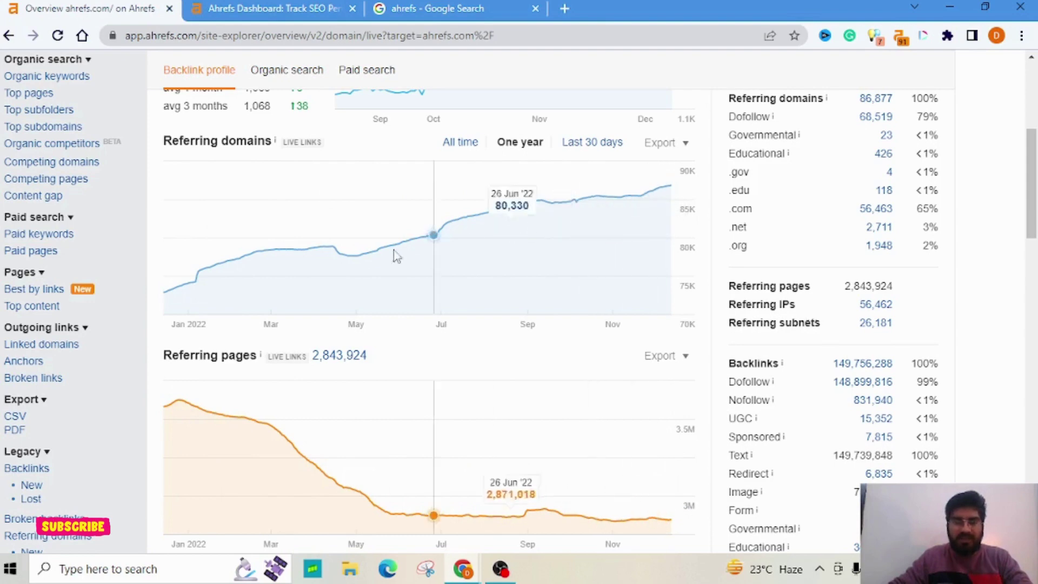
Compare the one-year trends of the Referring domains and Referring pages charts.
scroll(501, 193, down, 1)
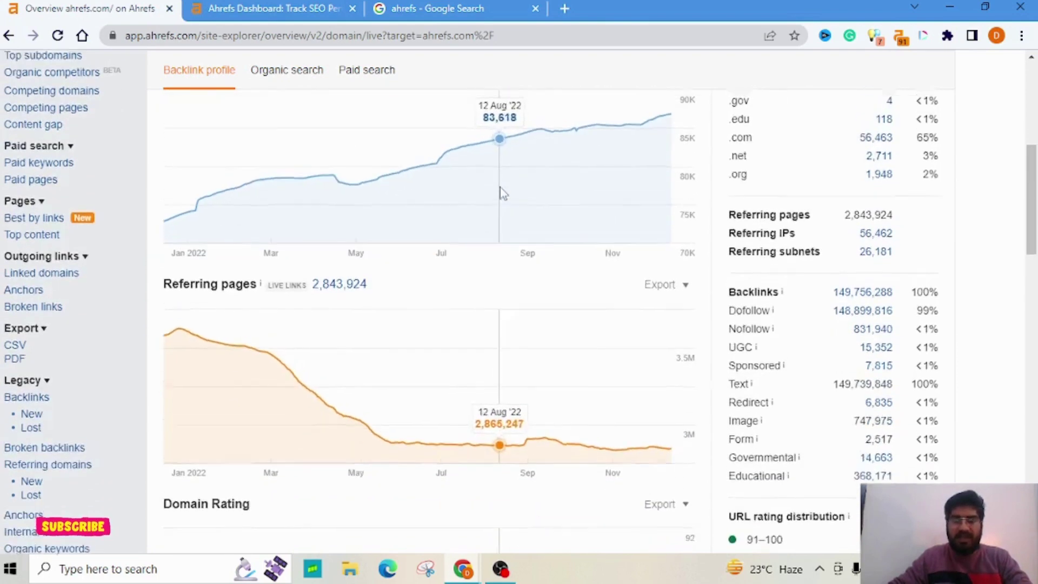
scroll(501, 193, up, 2)
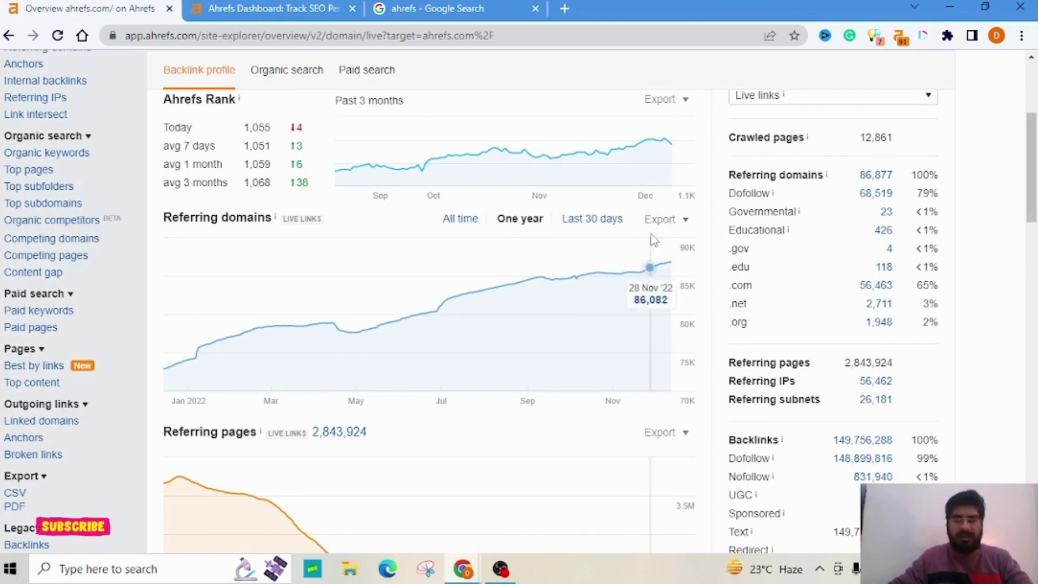
scroll(651, 243, down, 3)
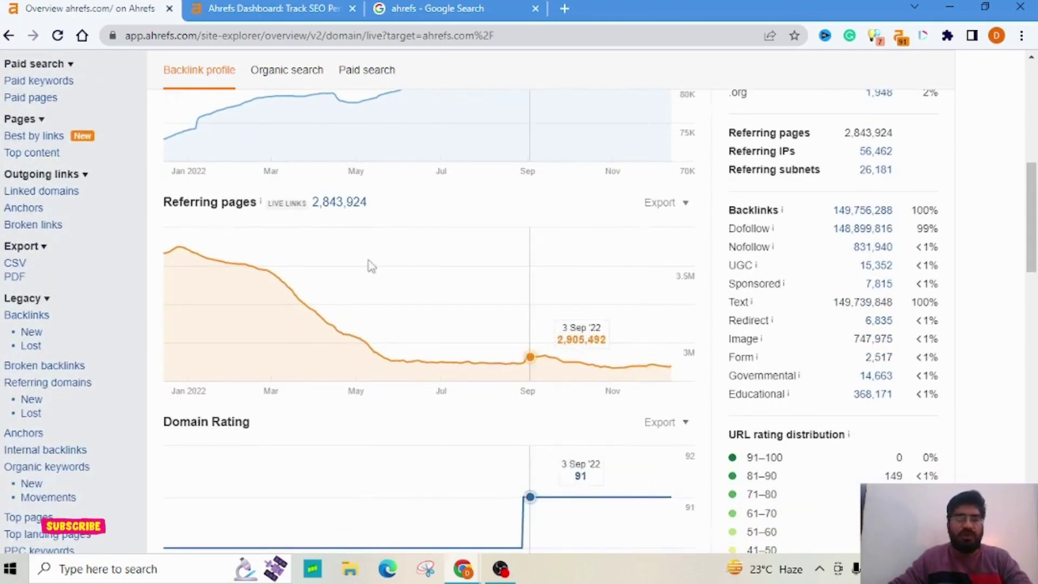
scroll(224, 215, up, 2)
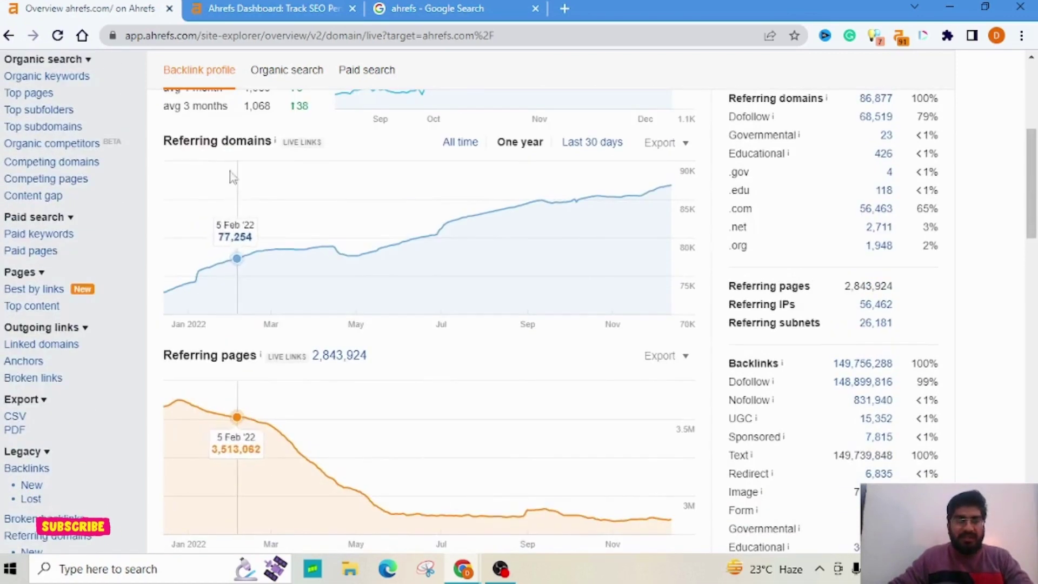
triple_click(216, 153)
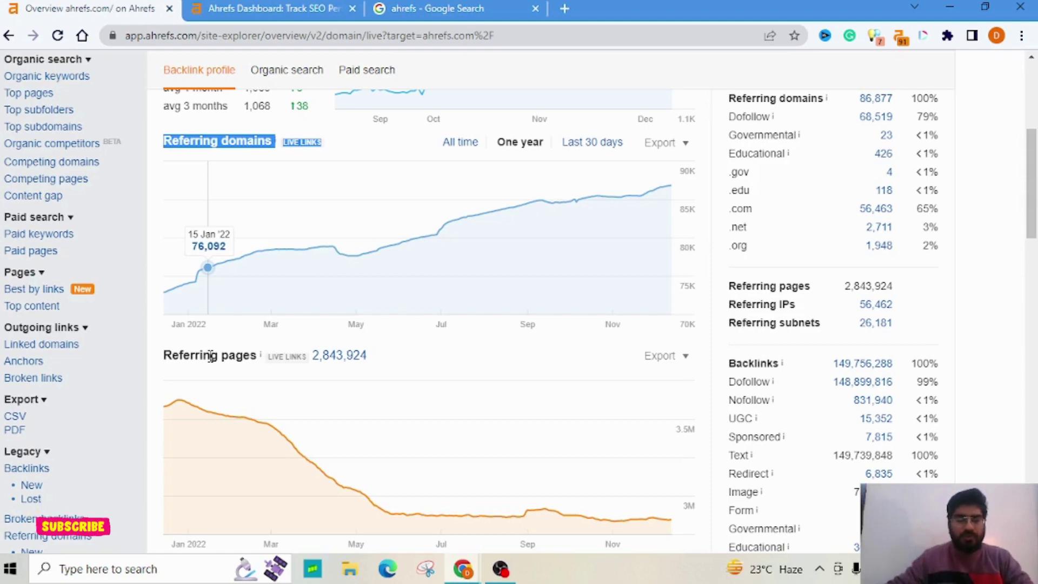
scroll(200, 346, down, 2)
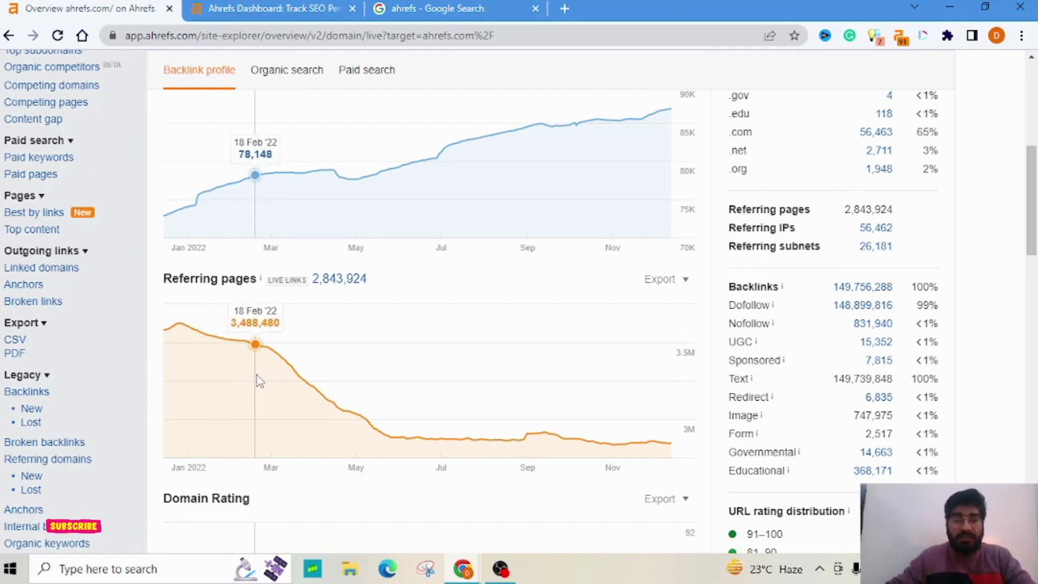
Relate the referring domains and pages charts to the analysed domain and its Organic traffic metric.
scroll(257, 375, up, 1)
scroll(257, 282, up, 5)
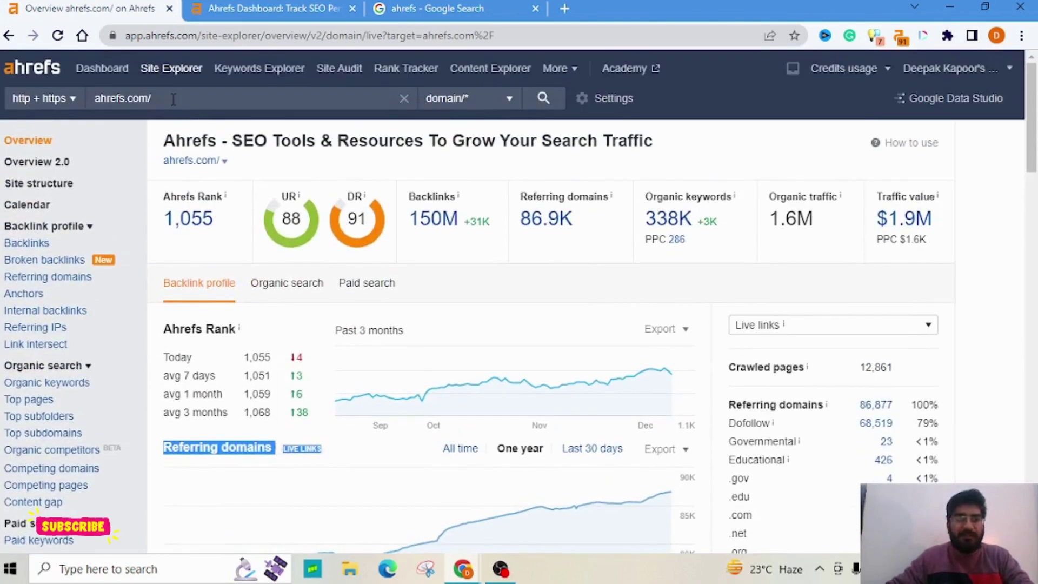
drag(152, 98, 108, 99)
scroll(289, 237, down, 5)
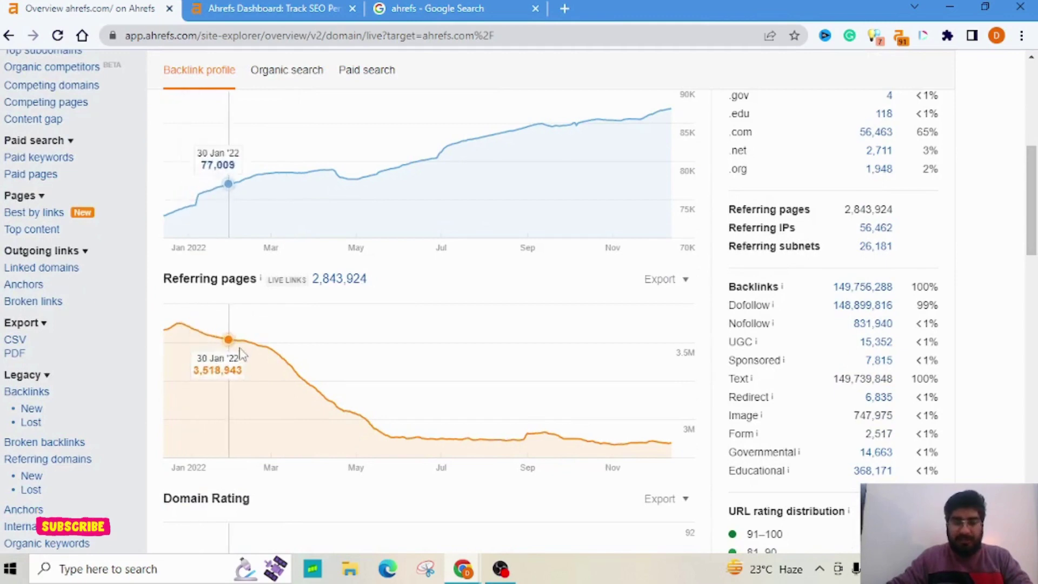
scroll(424, 352, up, 1)
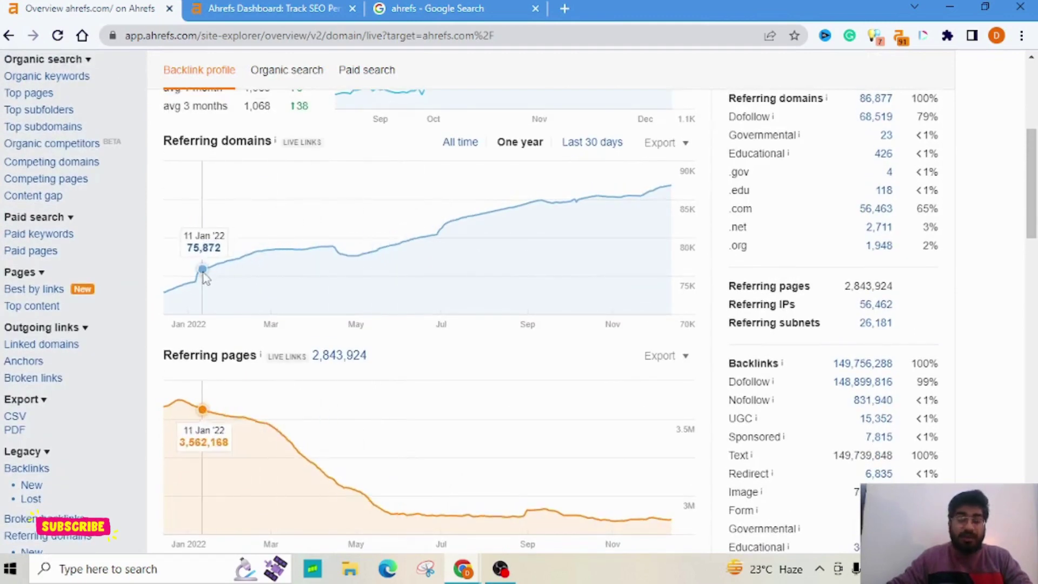
scroll(411, 254, up, 5)
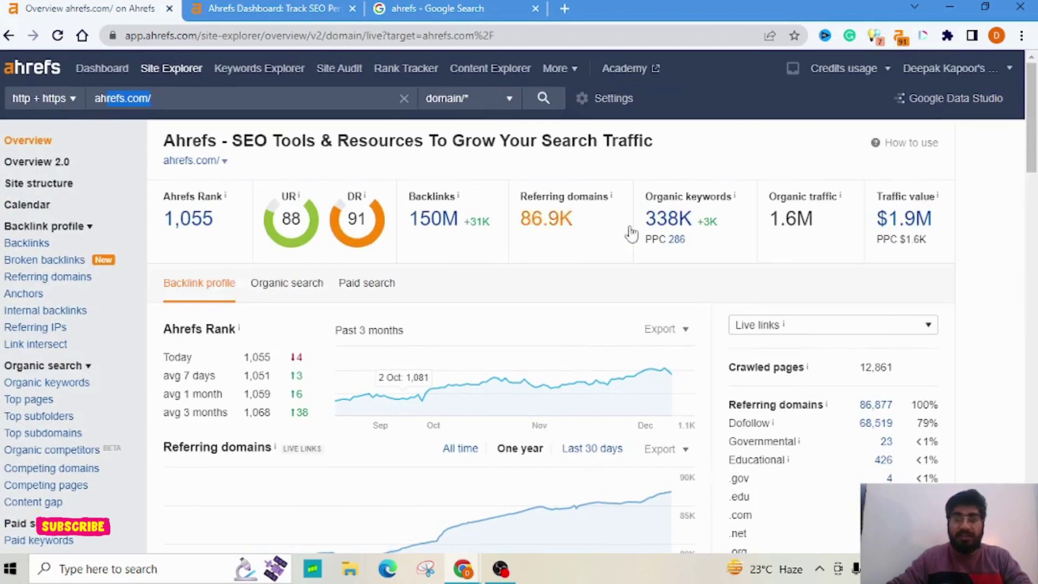
double_click(780, 228)
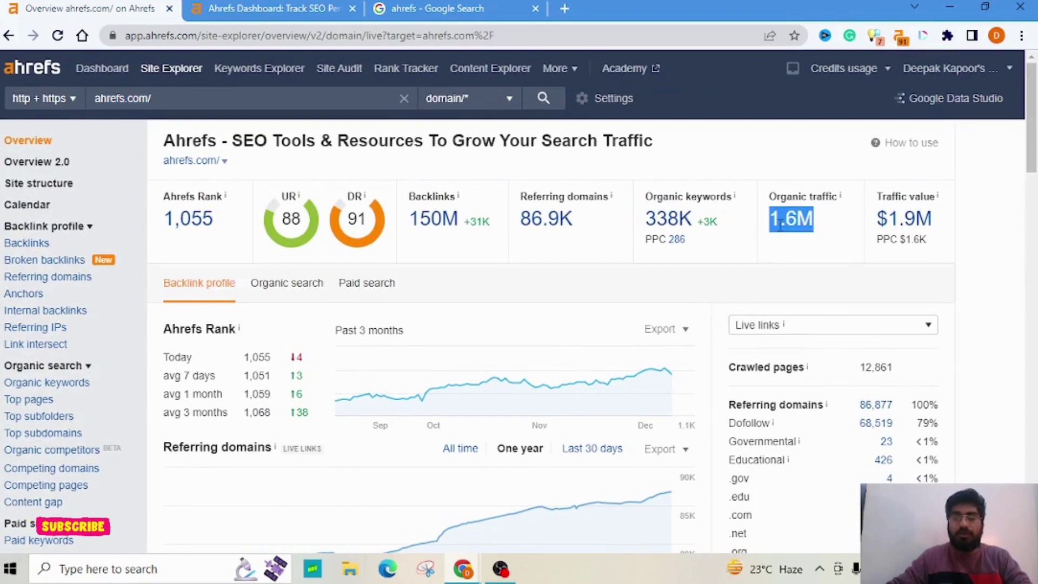
Examine the Domain Rating history and the weekly bars for new and lost referring domains.
scroll(694, 295, down, 12)
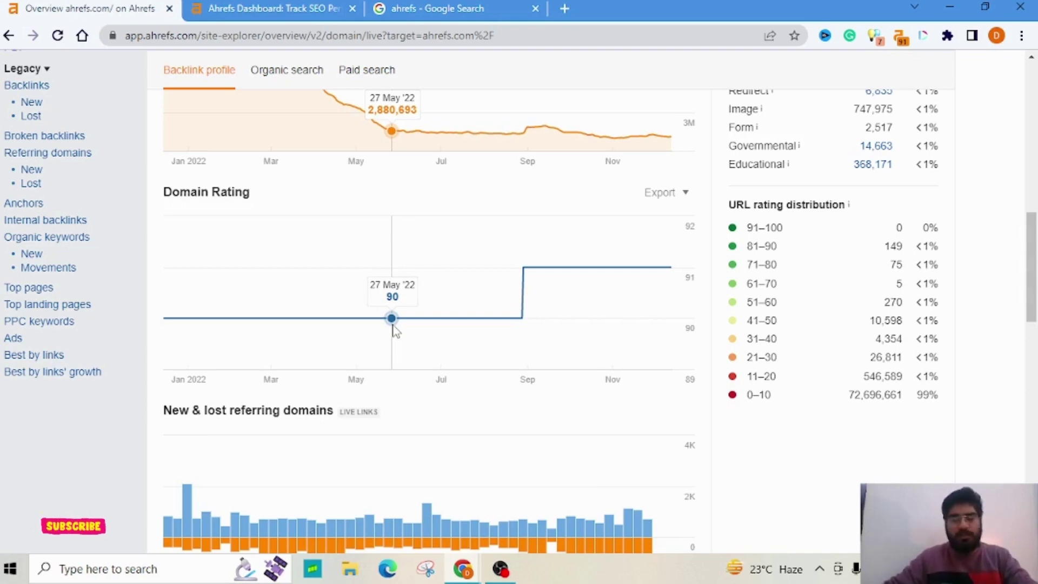
scroll(393, 331, down, 4)
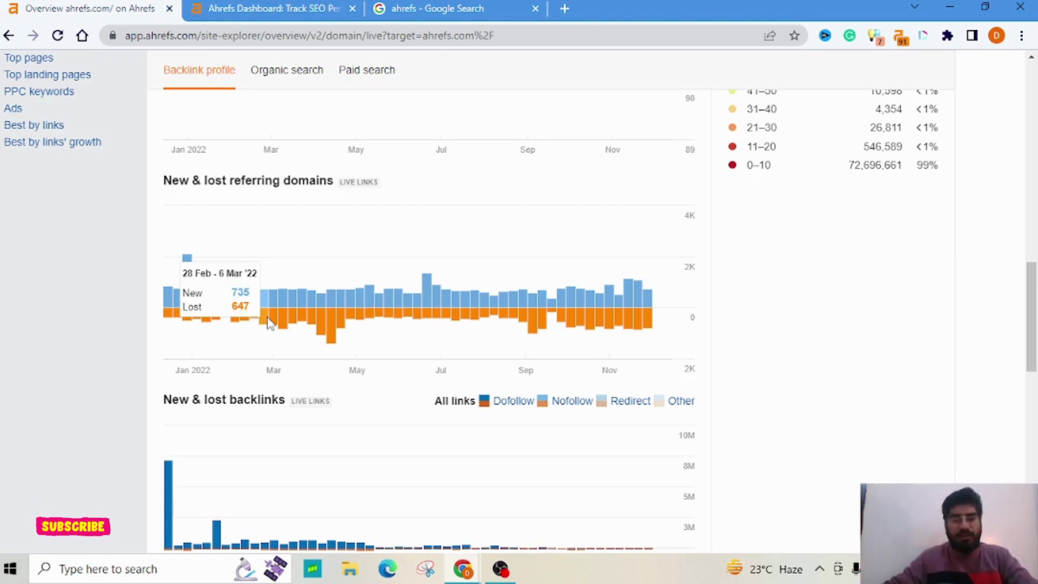
scroll(267, 325, down, 1)
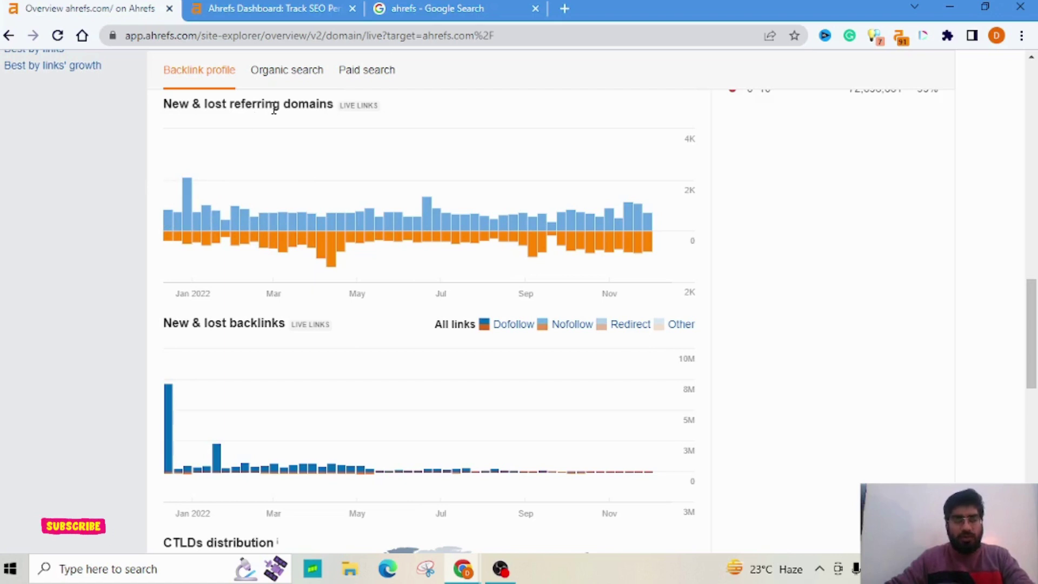
Compare the New & lost referring domains chart with the New & lost backlinks chart.
triple_click(300, 103)
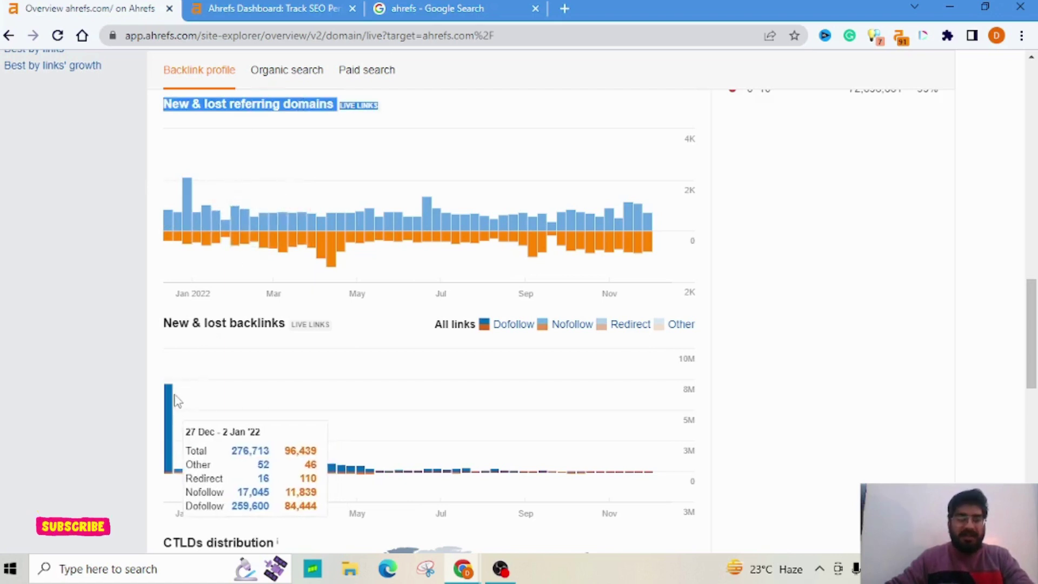
double_click(258, 323)
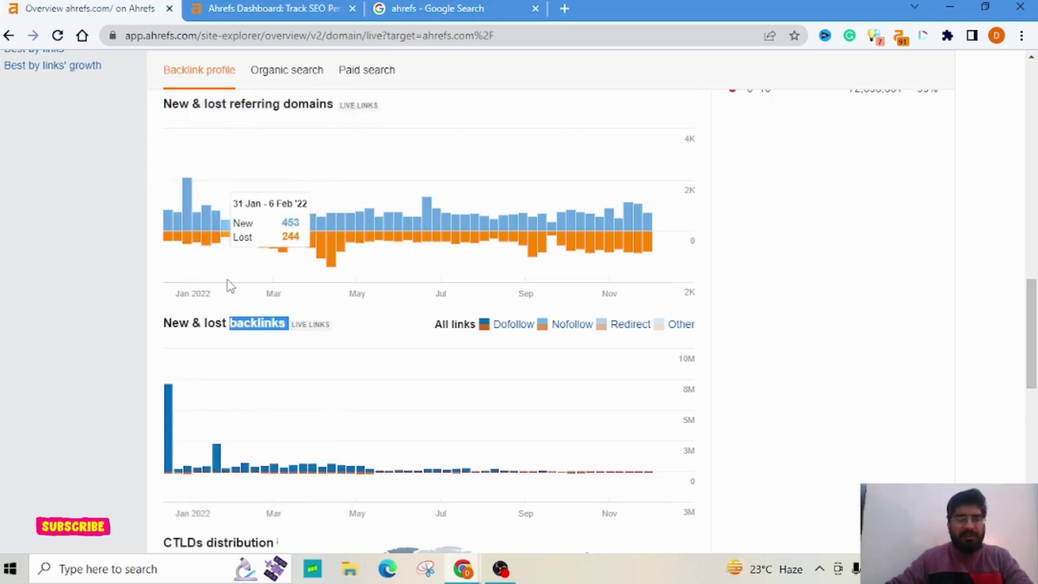
scroll(232, 285, up, 1)
scroll(231, 285, up, 2)
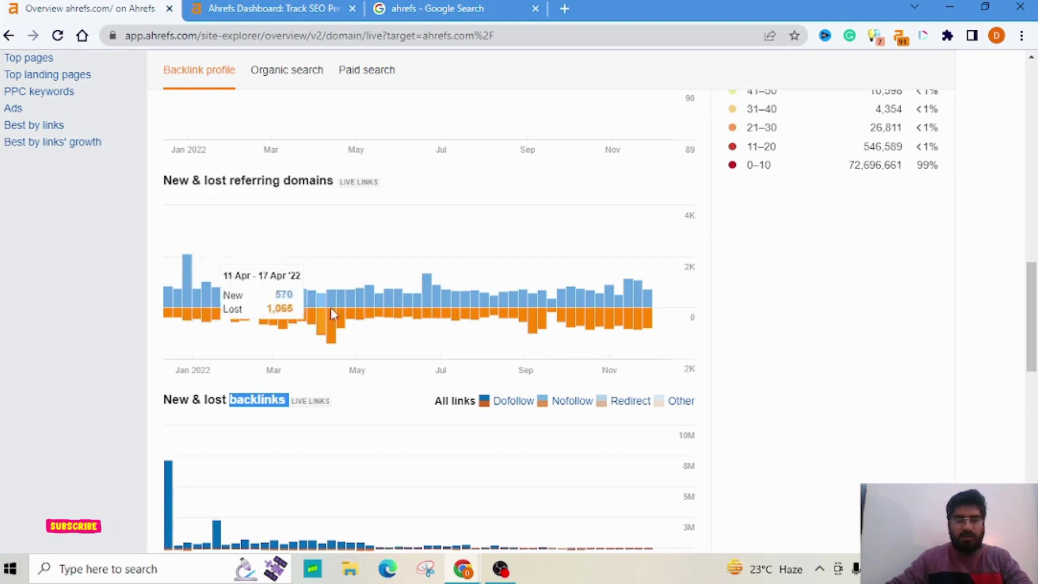
scroll(592, 306, down, 1)
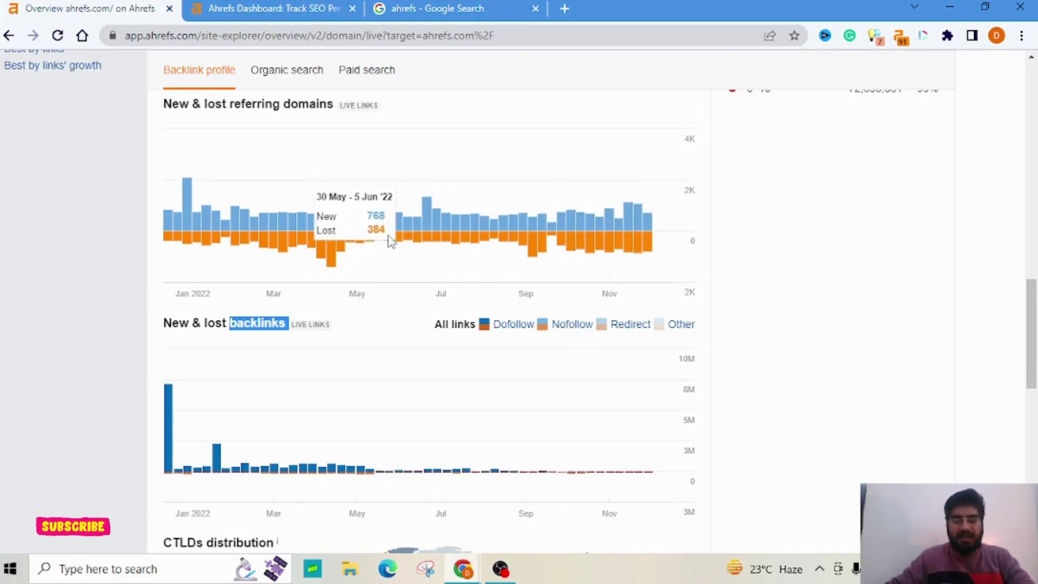
scroll(384, 242, down, 2)
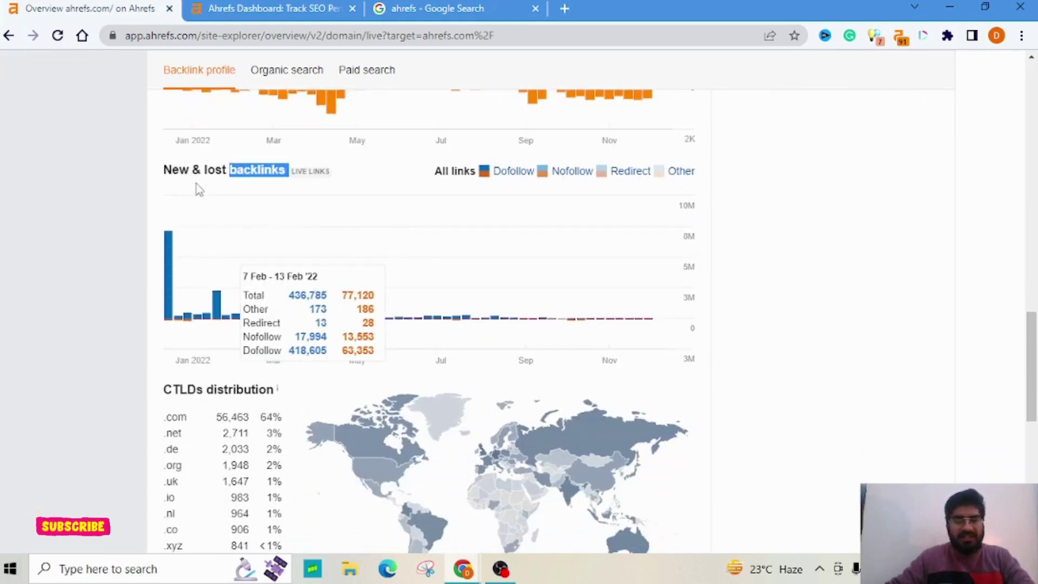
scroll(238, 227, up, 4)
scroll(244, 263, down, 1)
scroll(245, 263, down, 2)
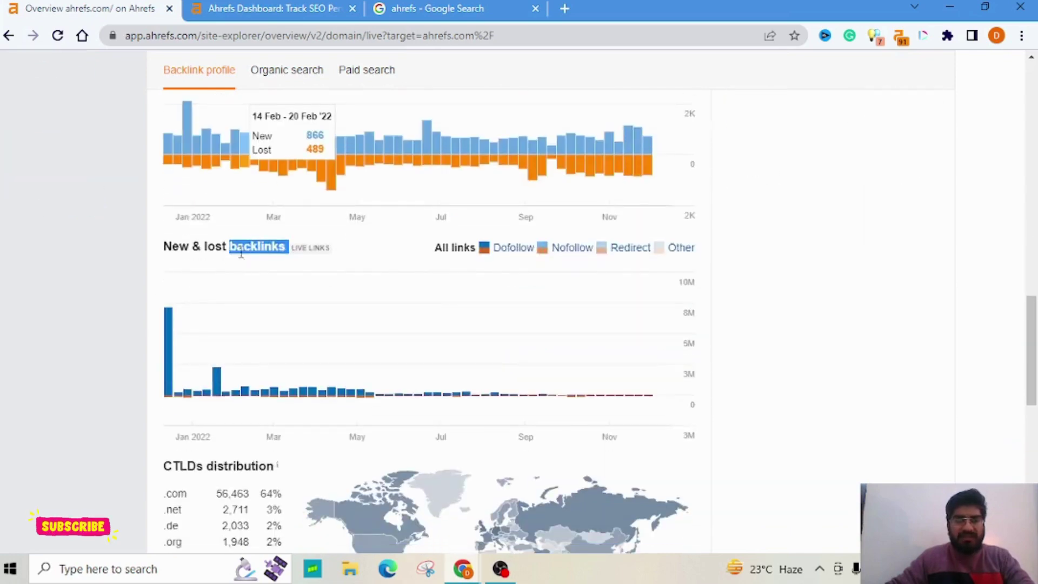
Examine the weekly link-type breakdown of new and lost backlinks and contrast it with the referring domains bars.
triple_click(240, 242)
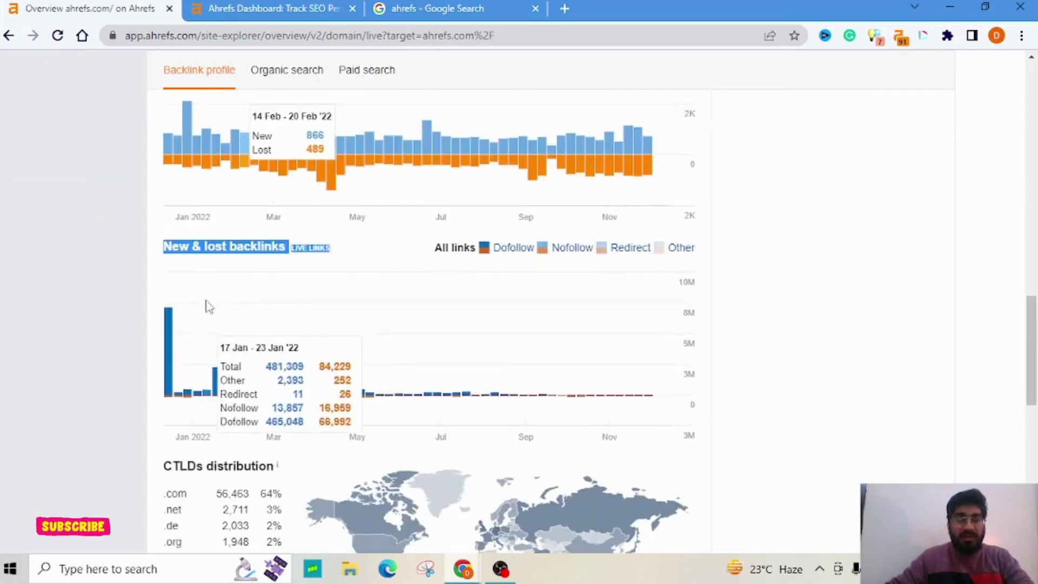
mouse_move(188, 327)
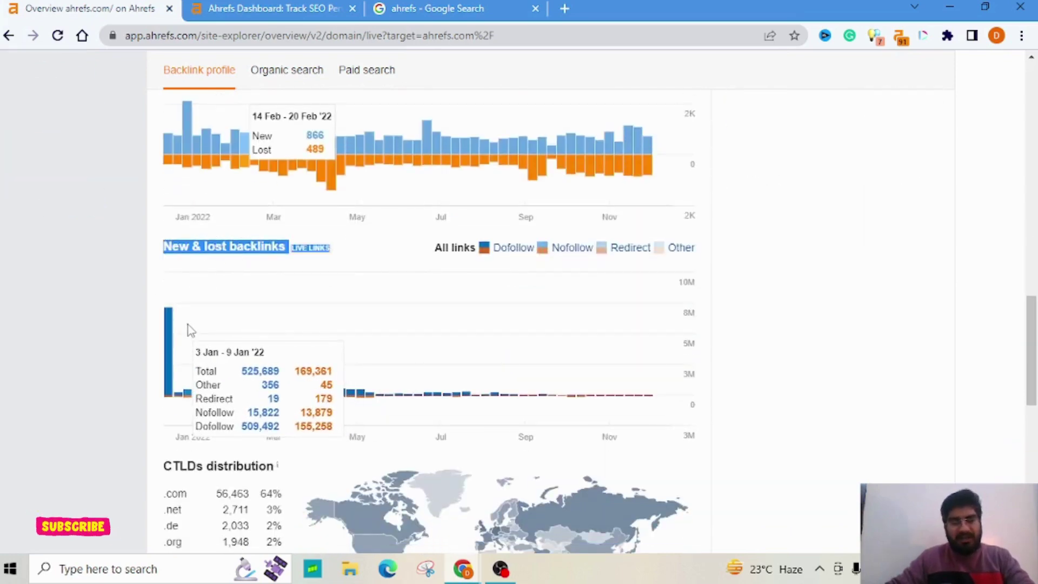
scroll(253, 252, up, 3)
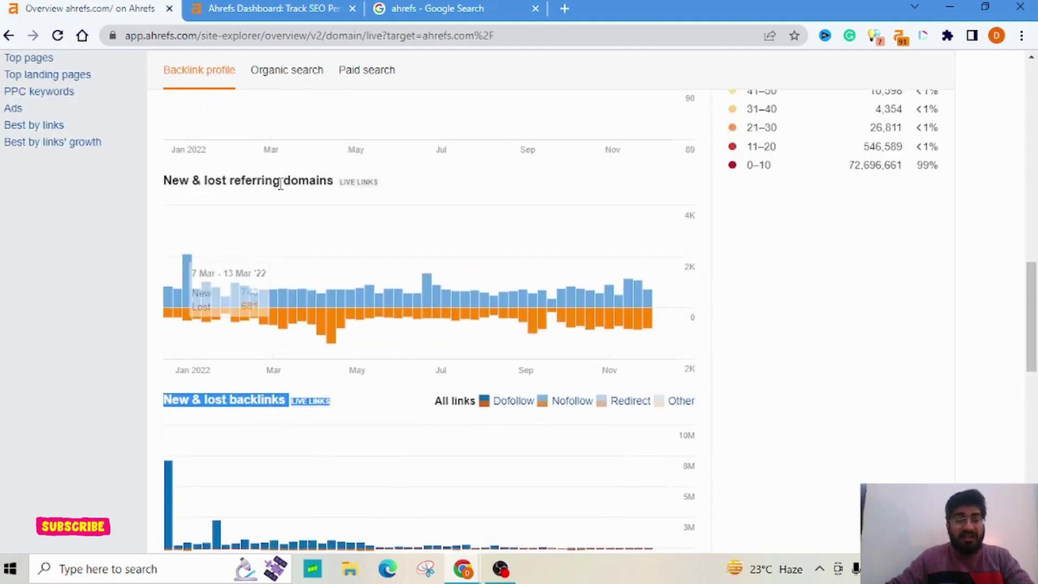
drag(229, 179, 343, 192)
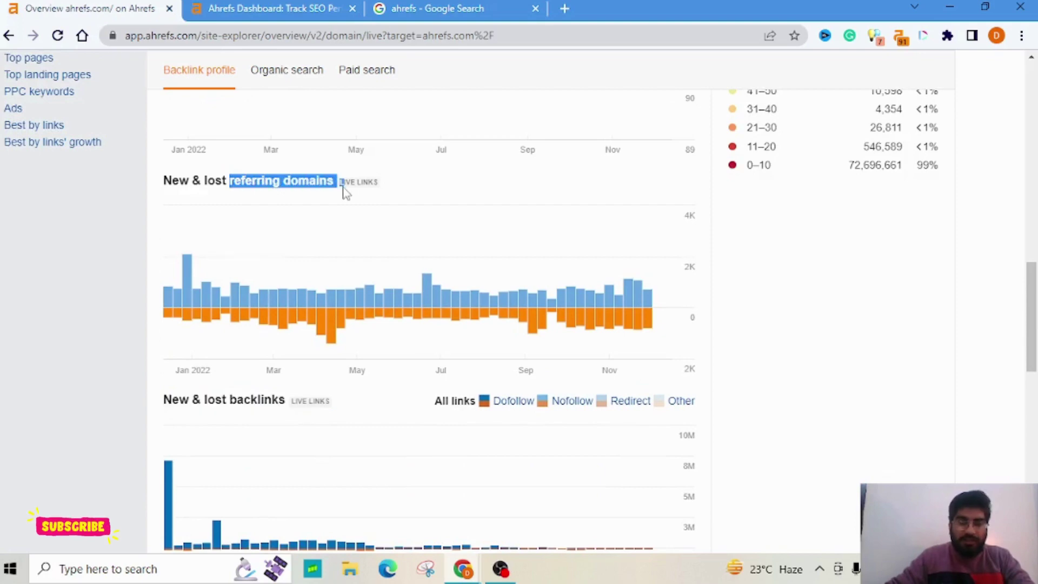
scroll(343, 198, down, 5)
drag(200, 169, 287, 171)
scroll(319, 194, up, 3)
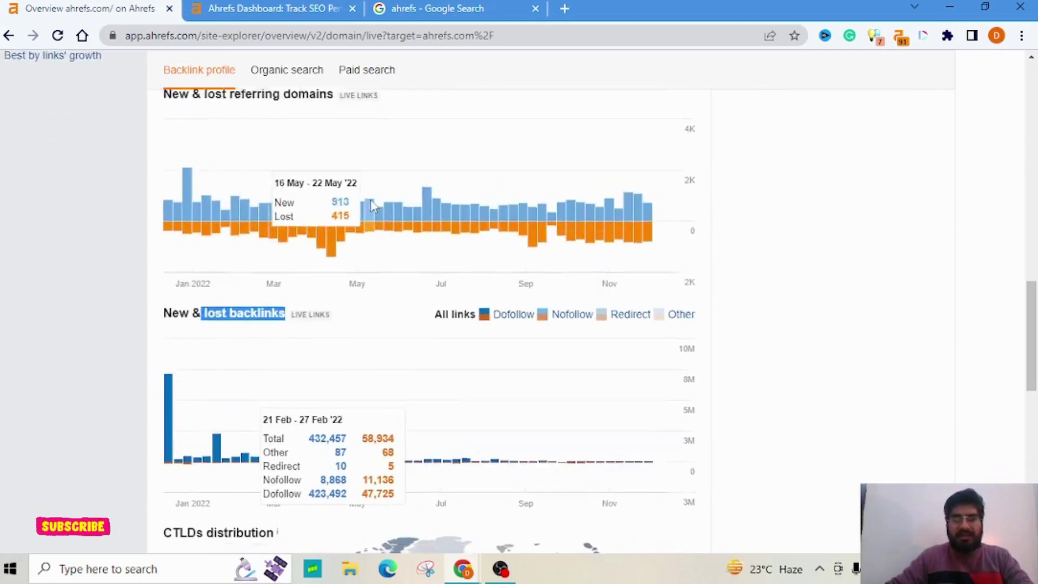
Examine the CTLDs distribution section and relate its heading to the ahrefs name and .com ending in the page address.
scroll(378, 200, down, 3)
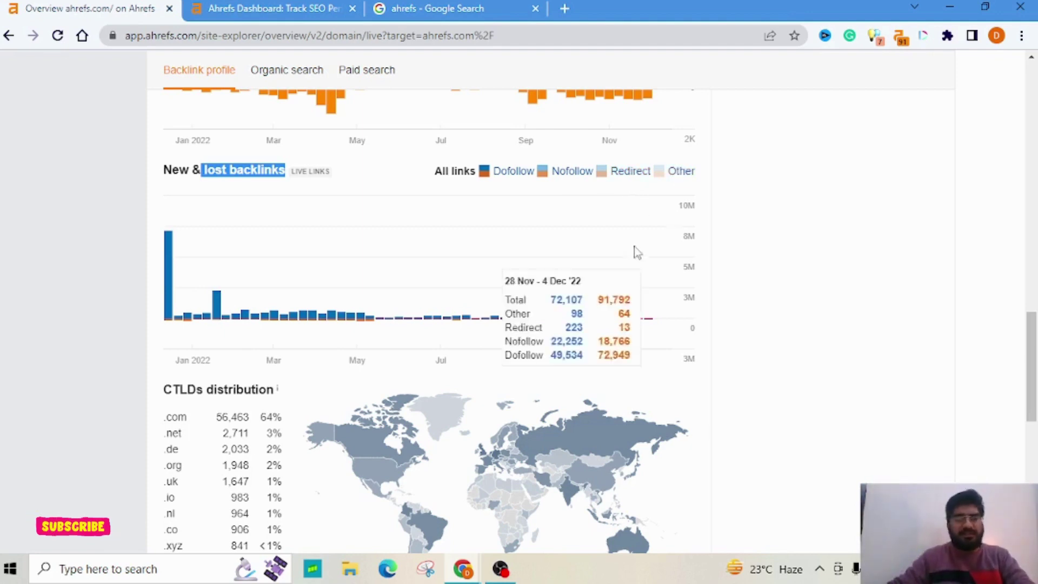
scroll(633, 251, down, 3)
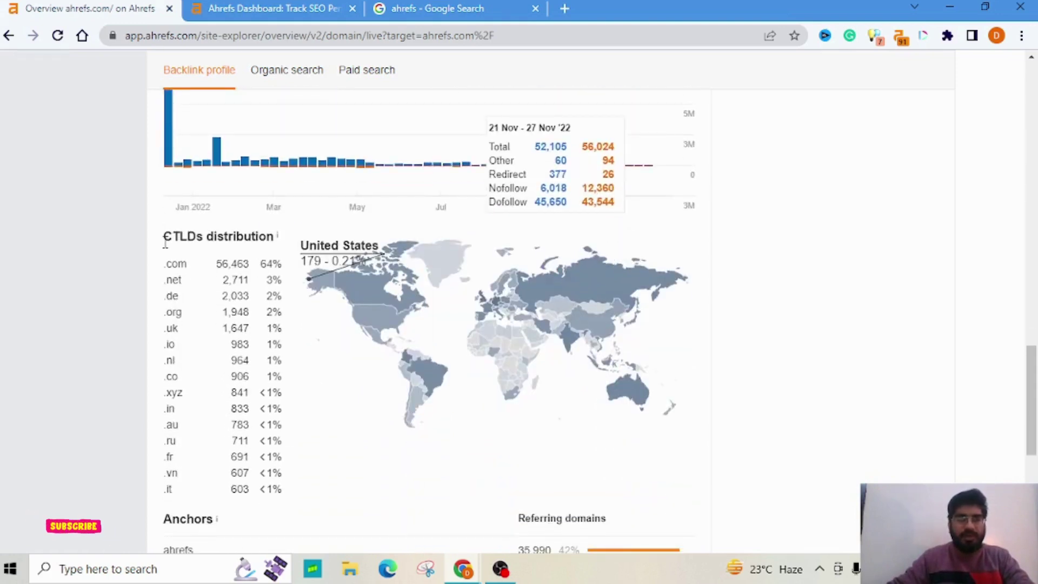
scroll(180, 229, down, 2)
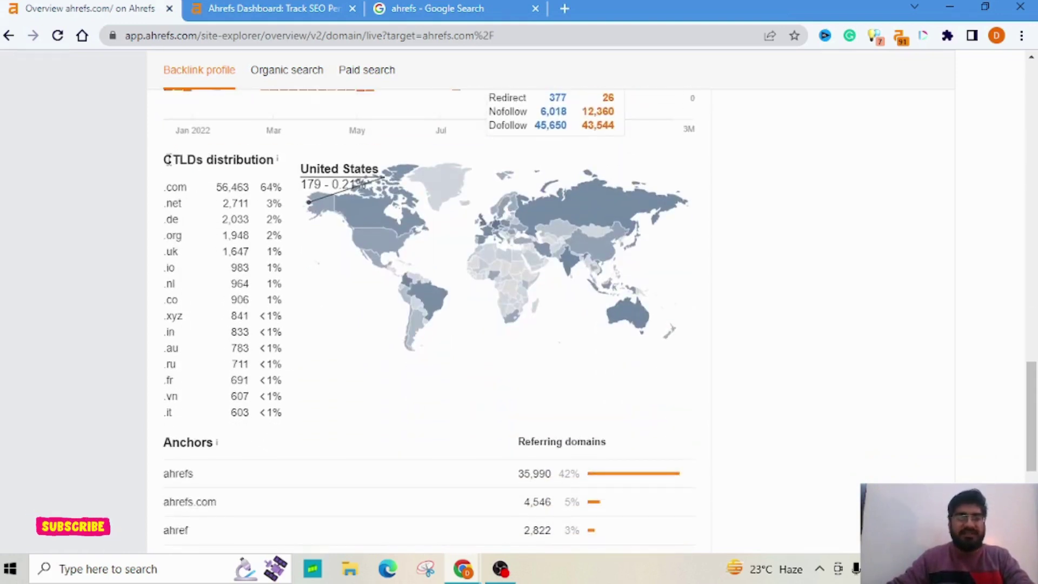
drag(168, 160, 247, 160)
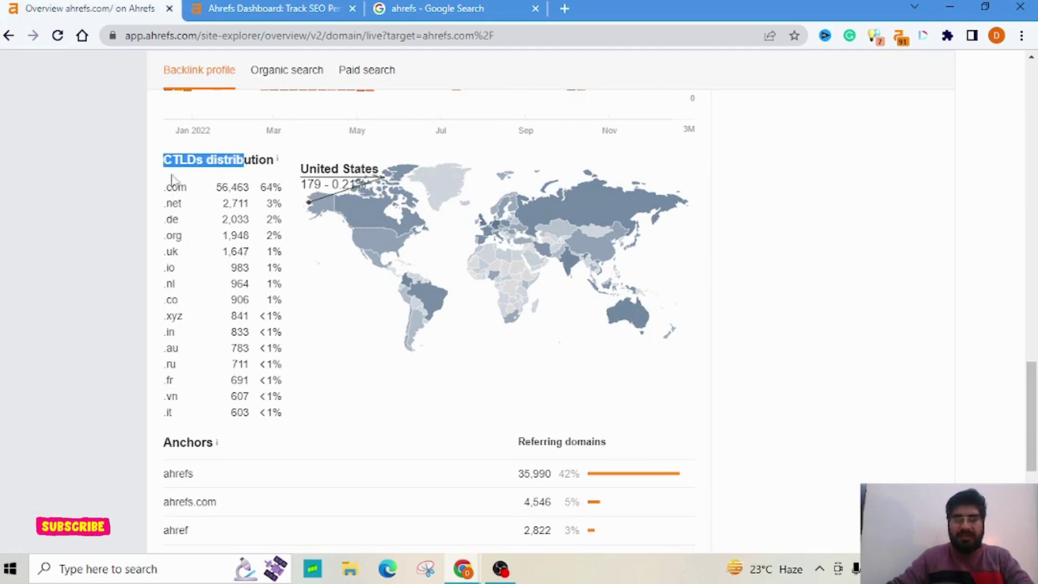
double_click(160, 36)
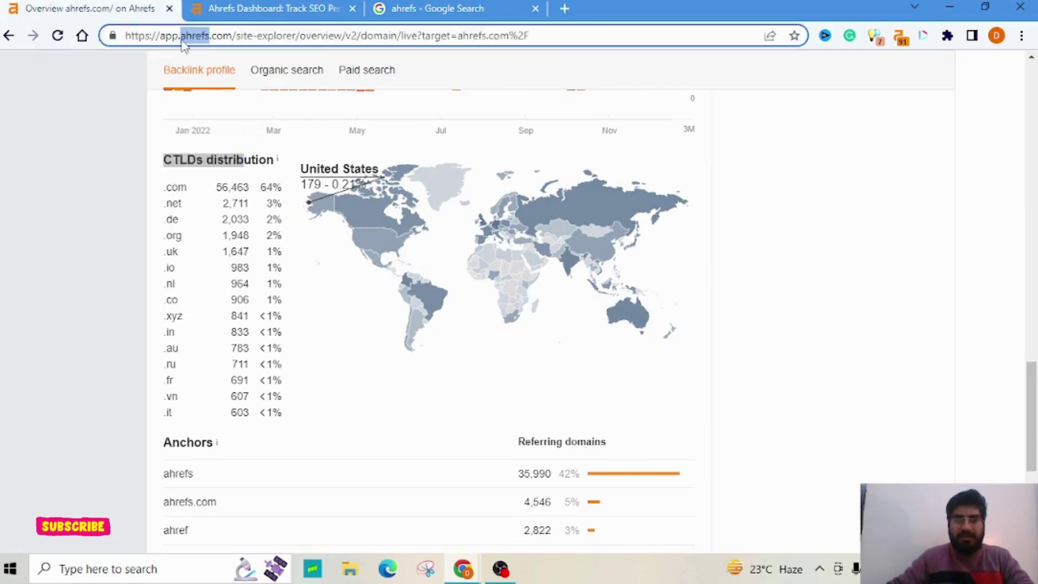
click(216, 36)
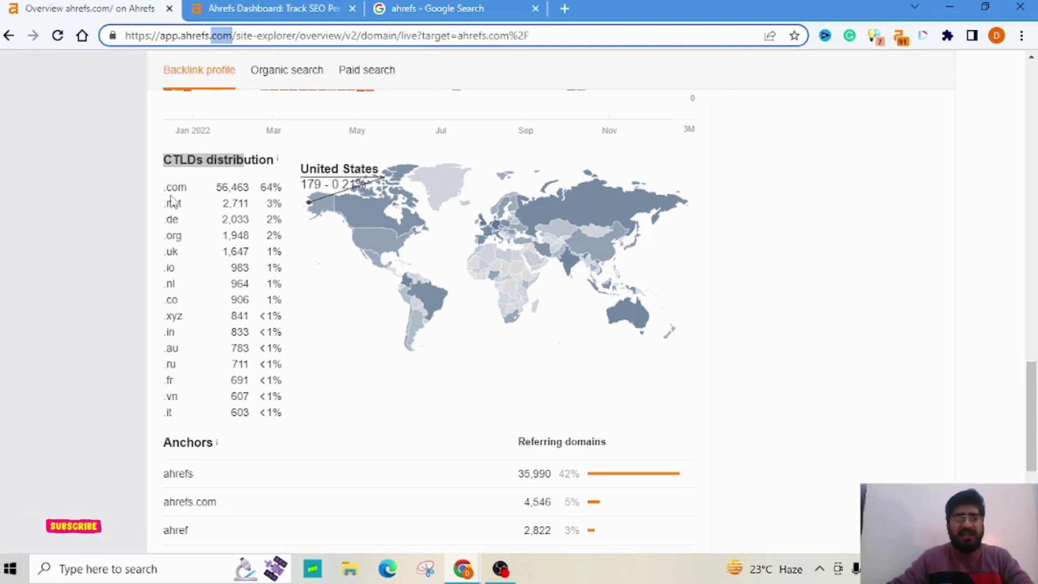
Compare the .com, .net, .in and .au entries of the CTLDs distribution by domain count, alongside the country map.
drag(166, 187, 182, 206)
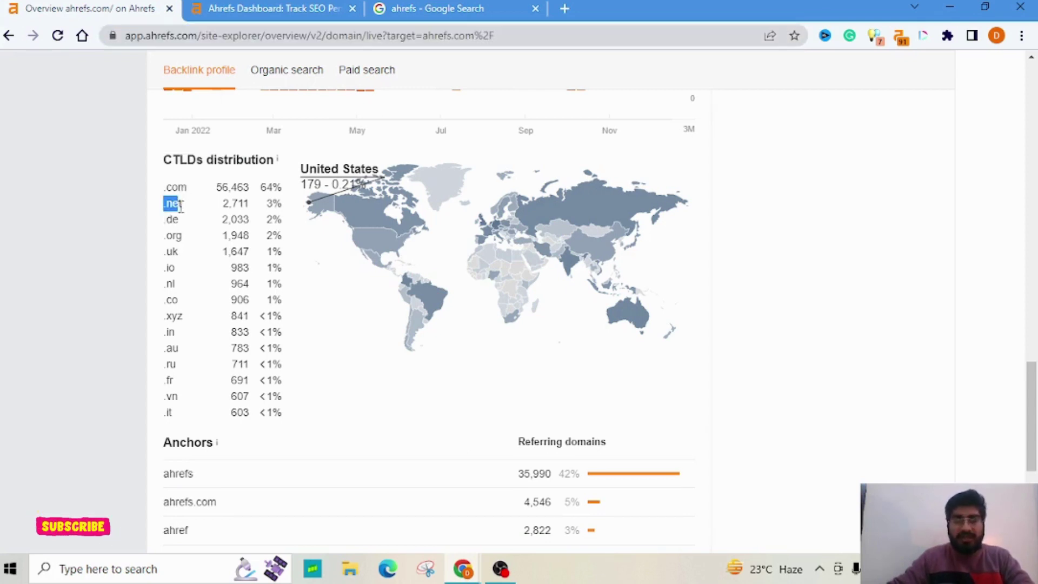
mouse_move(166, 246)
mouse_down()
mouse_move(177, 239)
mouse_move(175, 254)
mouse_up()
click(175, 240)
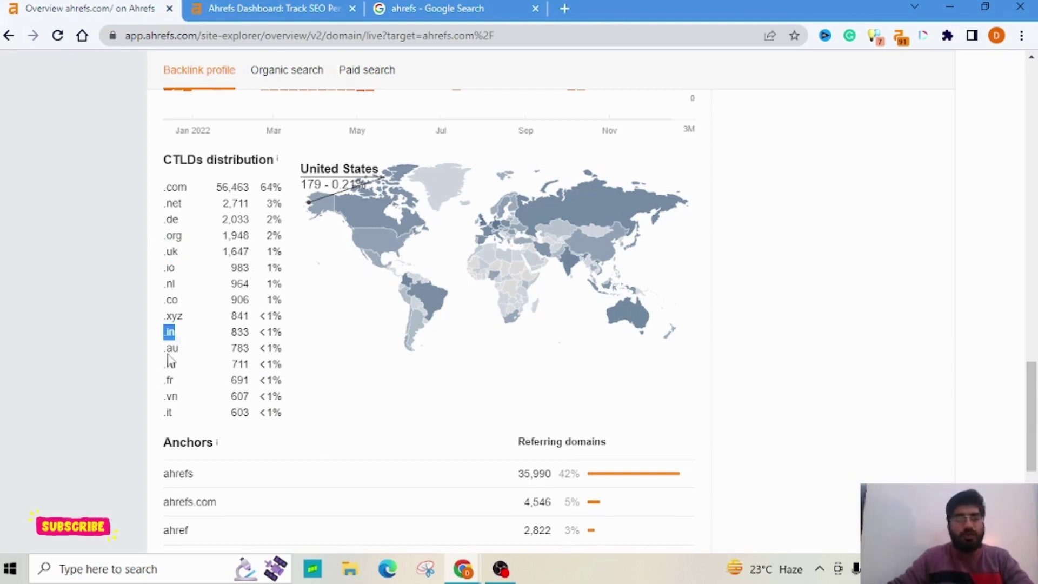
drag(174, 349, 180, 352)
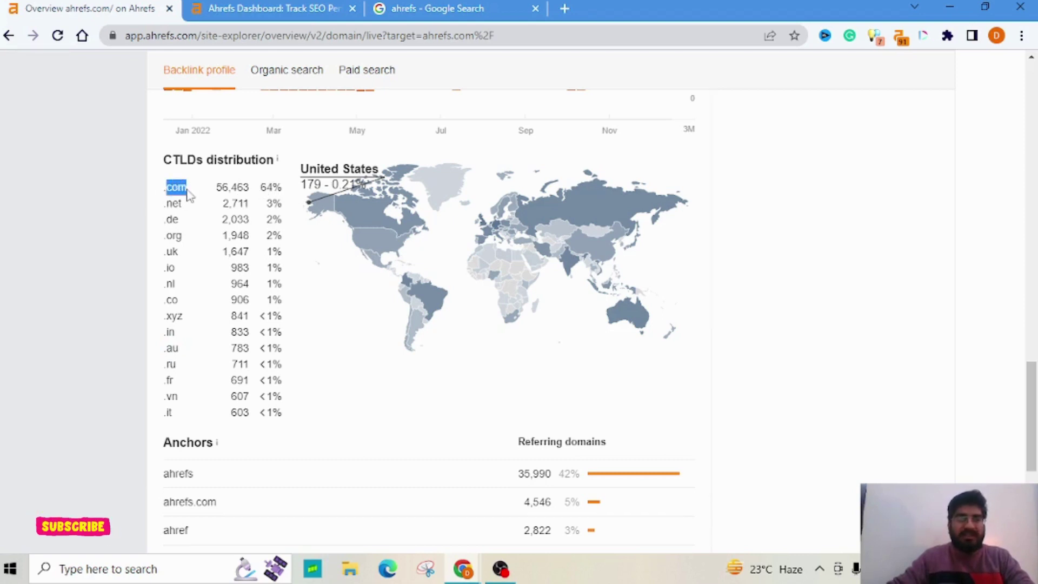
double_click(225, 187)
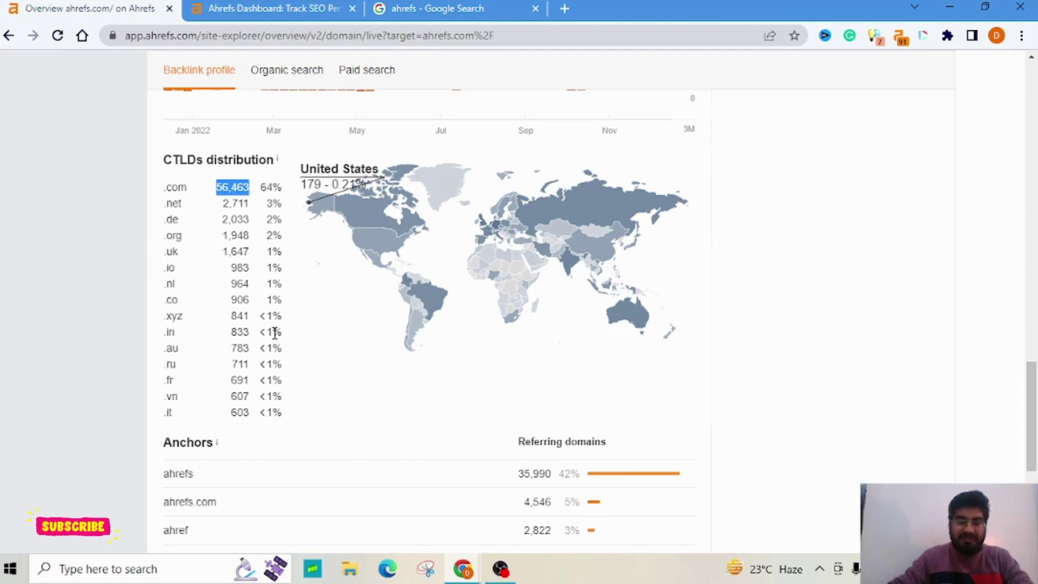
click(234, 332)
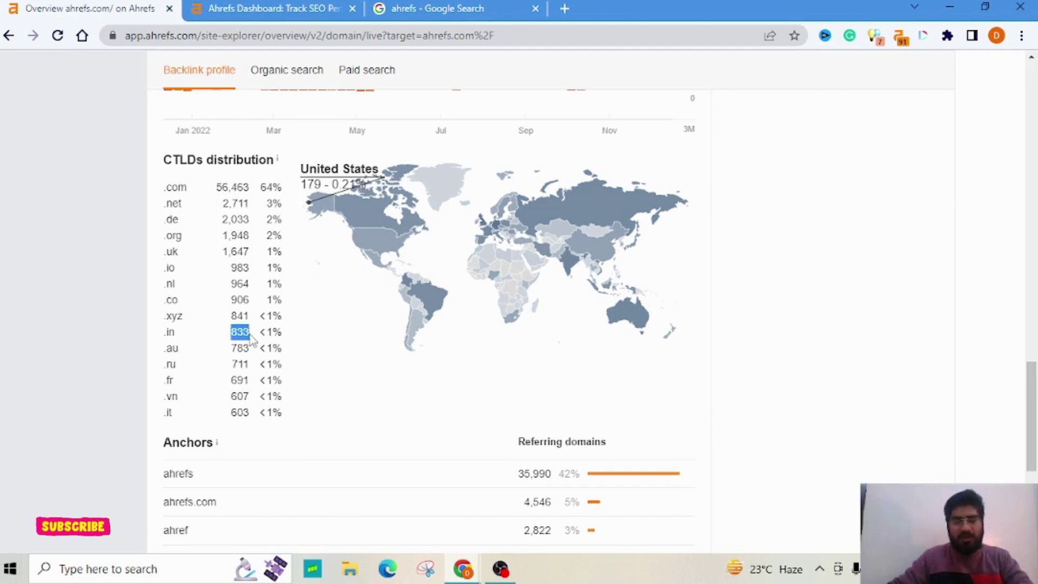
click(237, 348)
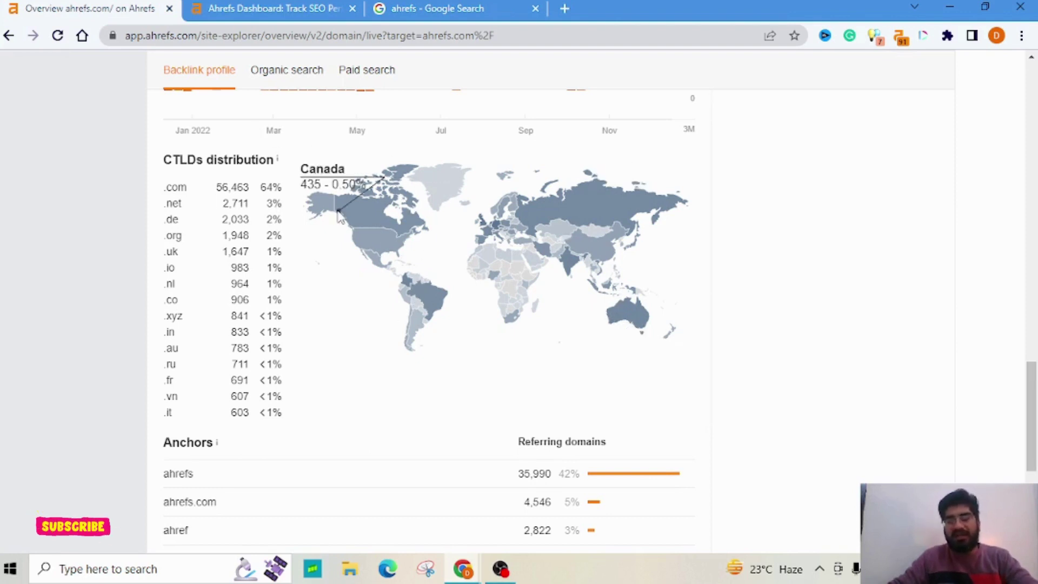
Examine the Anchors table, focusing on the "ahrefs" anchor and its share of referring domains.
scroll(365, 349, down, 3)
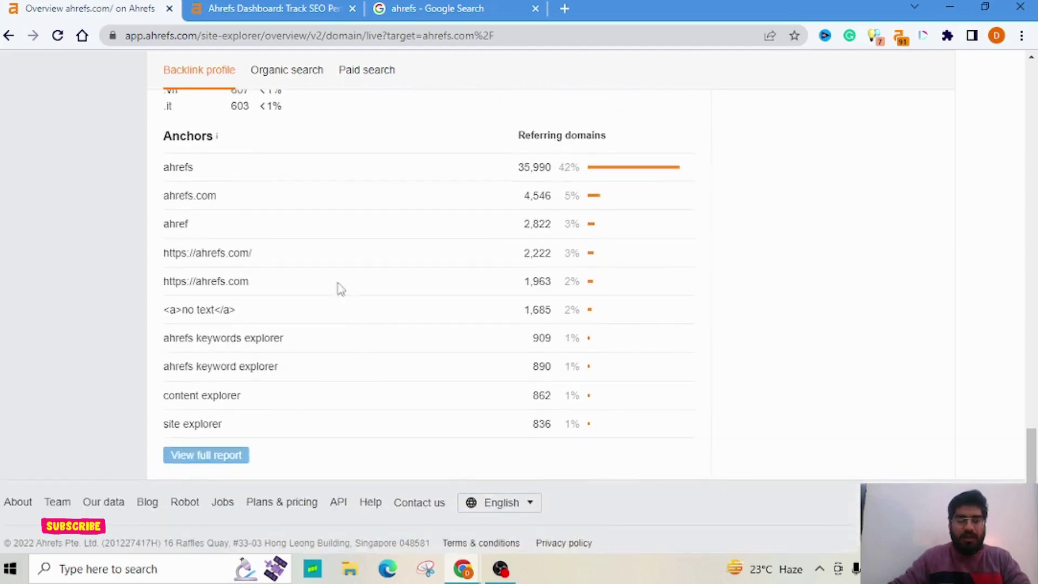
double_click(193, 137)
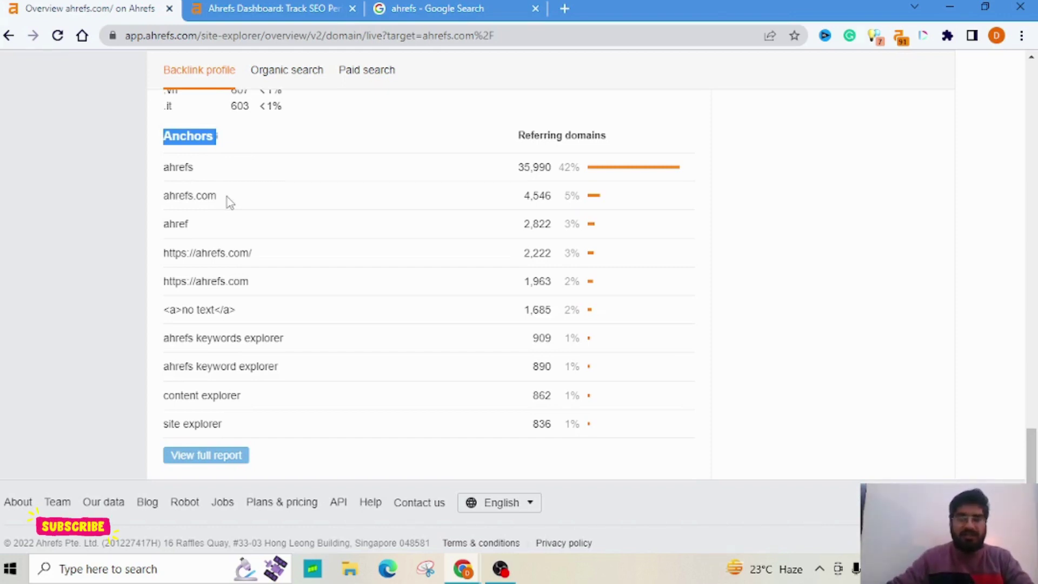
double_click(186, 167)
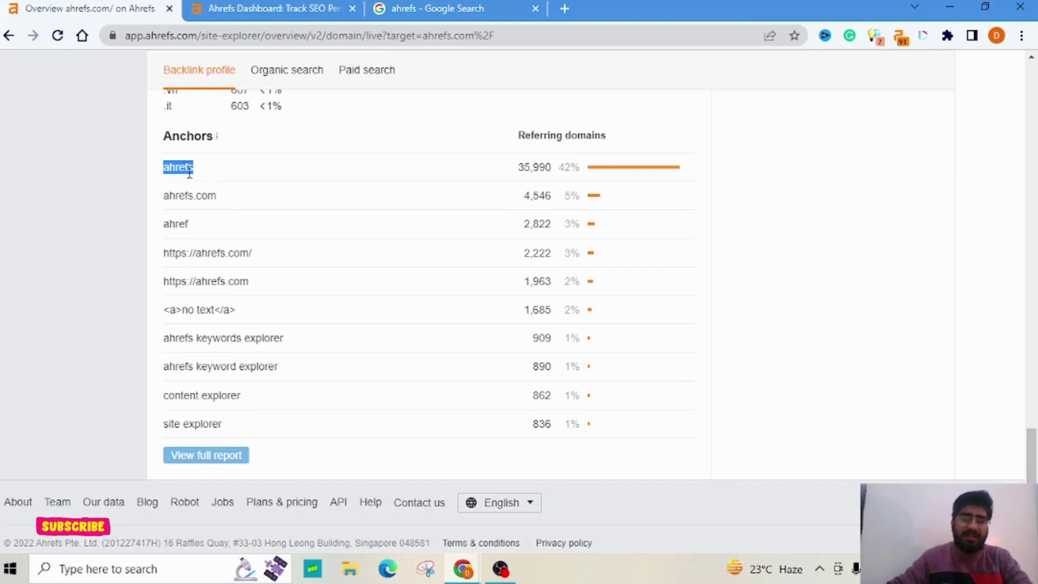
click(229, 176)
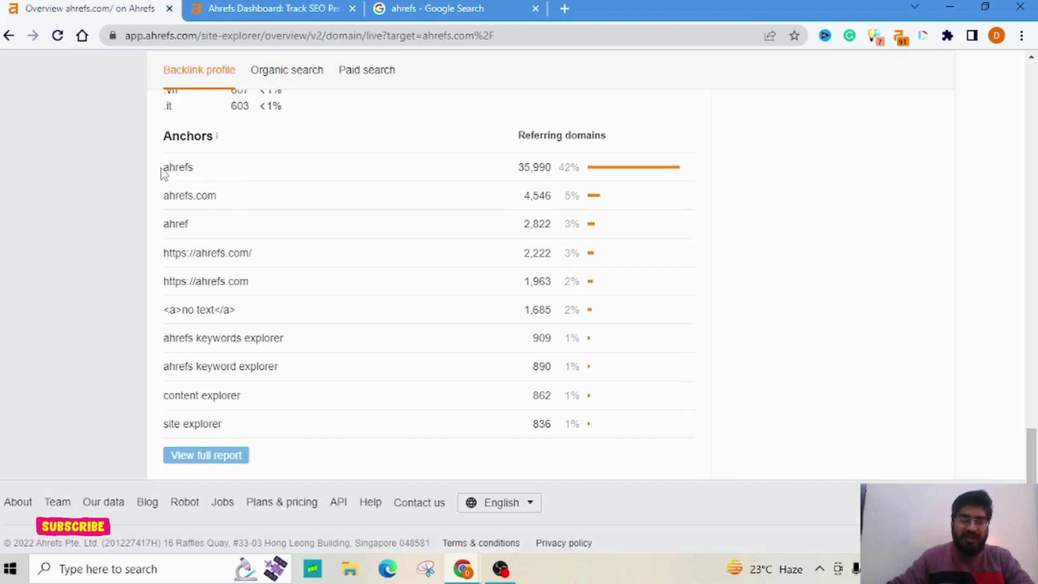
drag(164, 173, 193, 225)
click(281, 187)
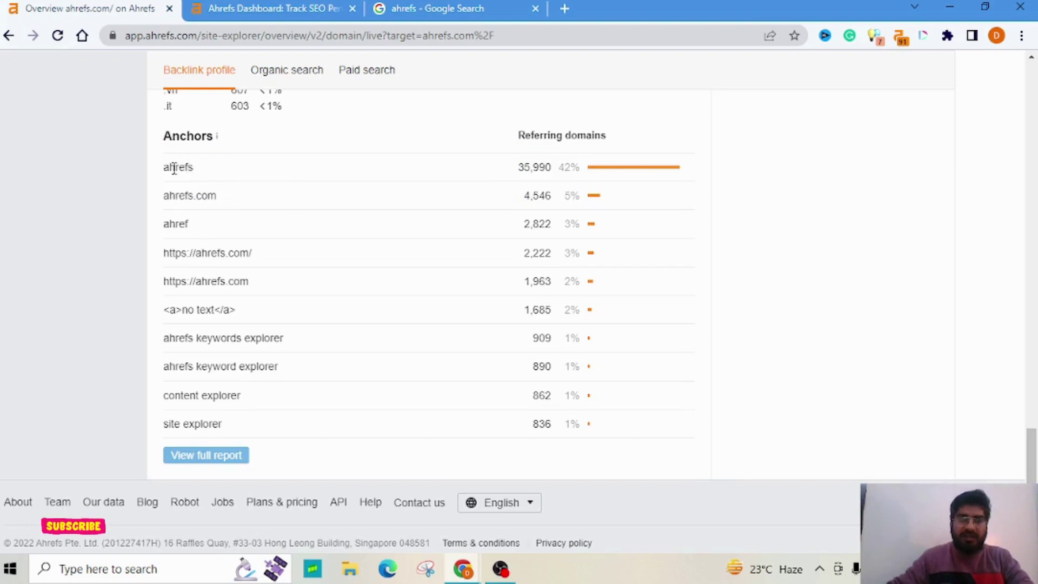
drag(164, 167, 191, 168)
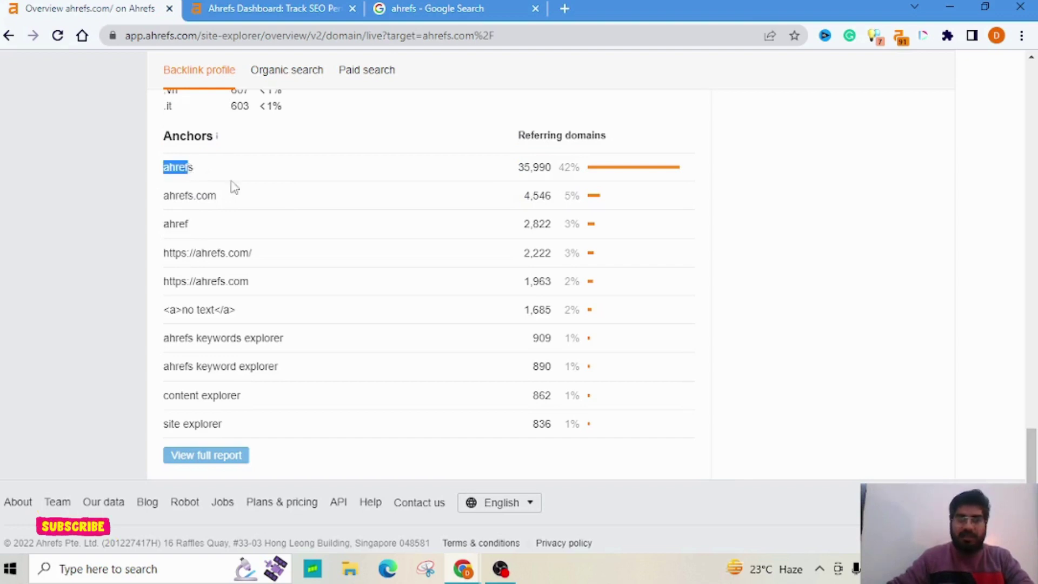
double_click(571, 170)
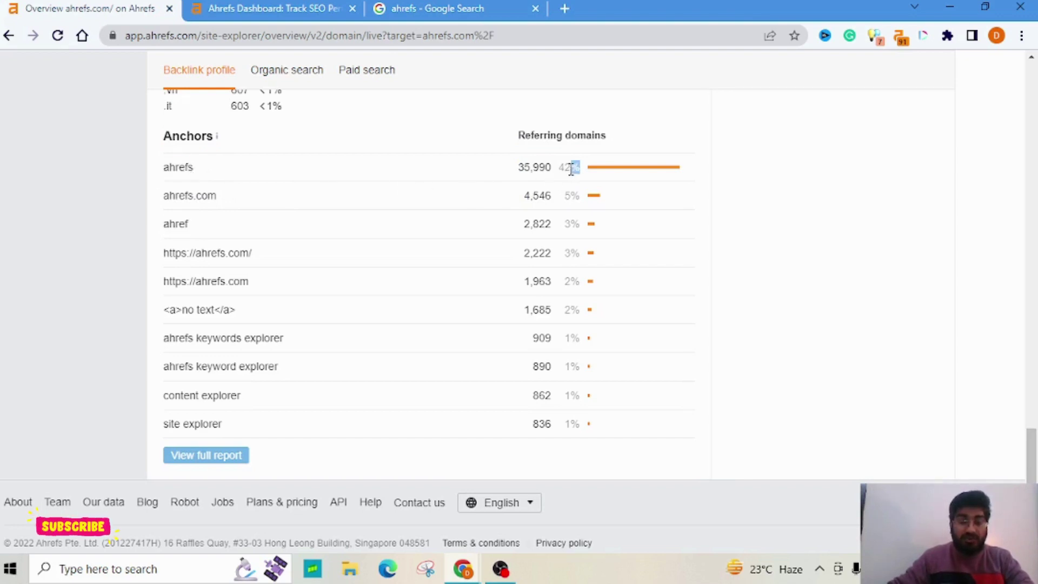
double_click(184, 170)
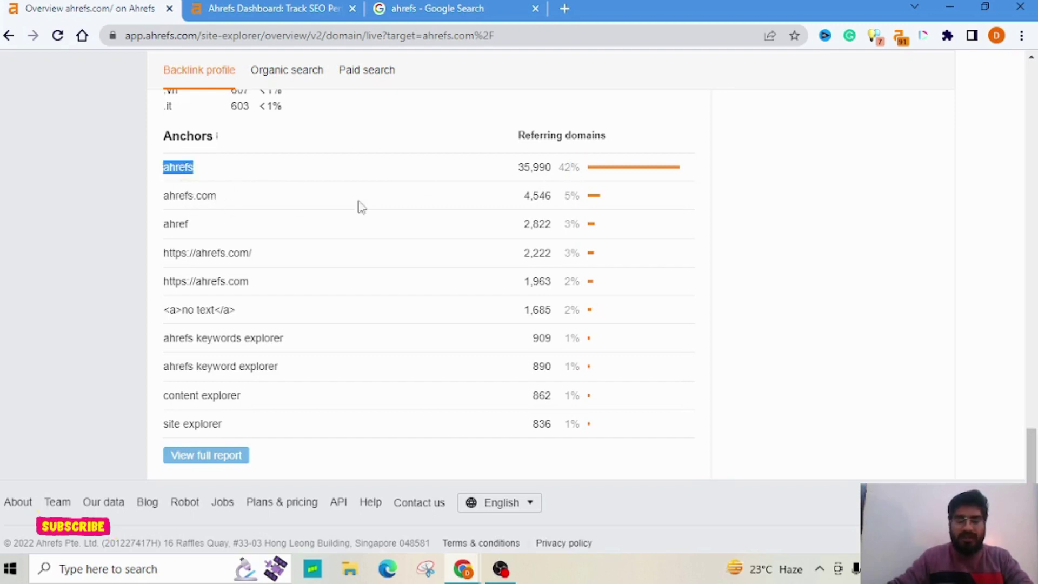
click(566, 198)
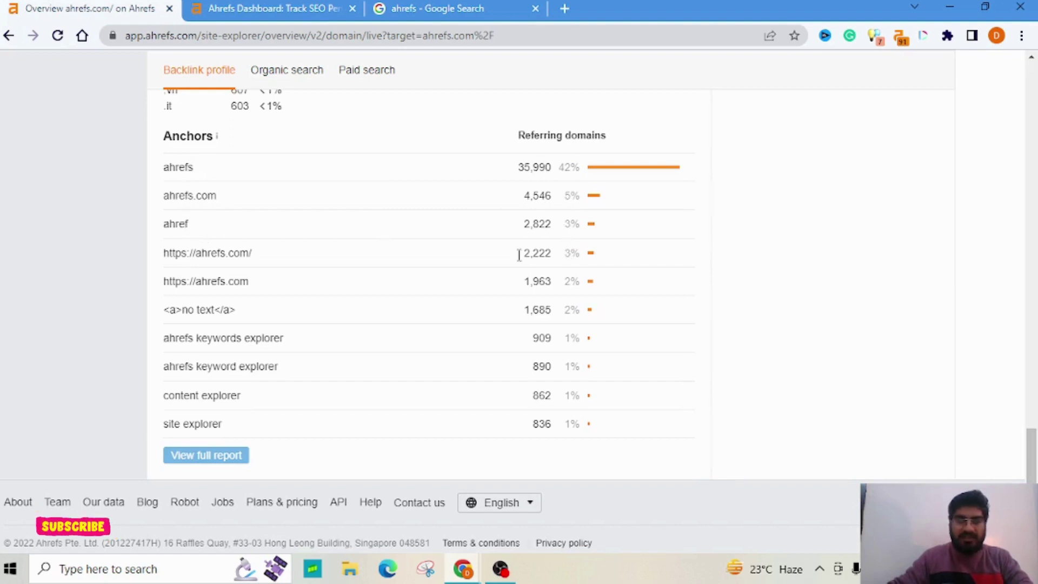
drag(155, 259, 225, 250)
click(258, 271)
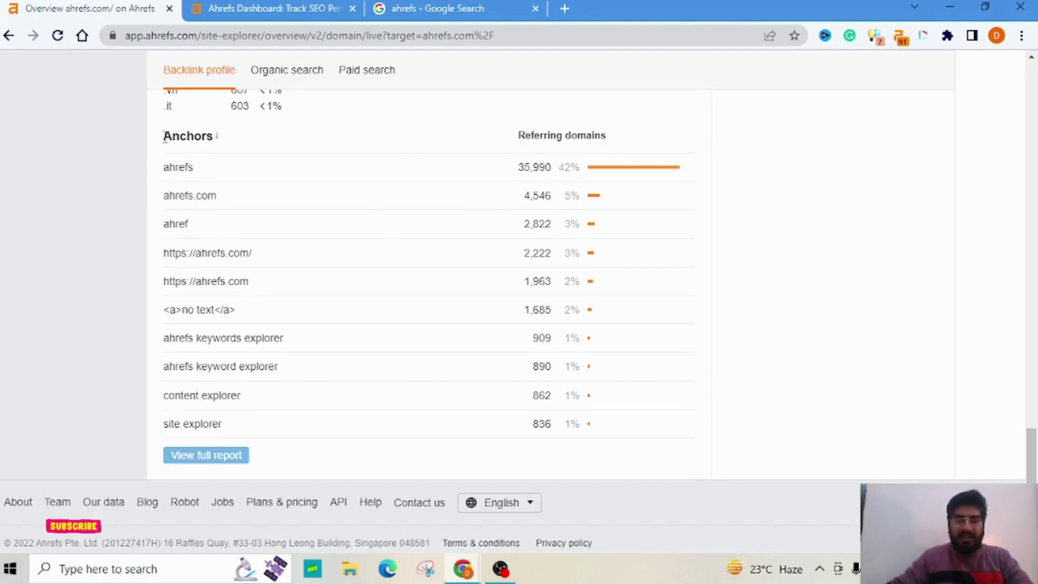
drag(163, 163, 197, 181)
click(197, 181)
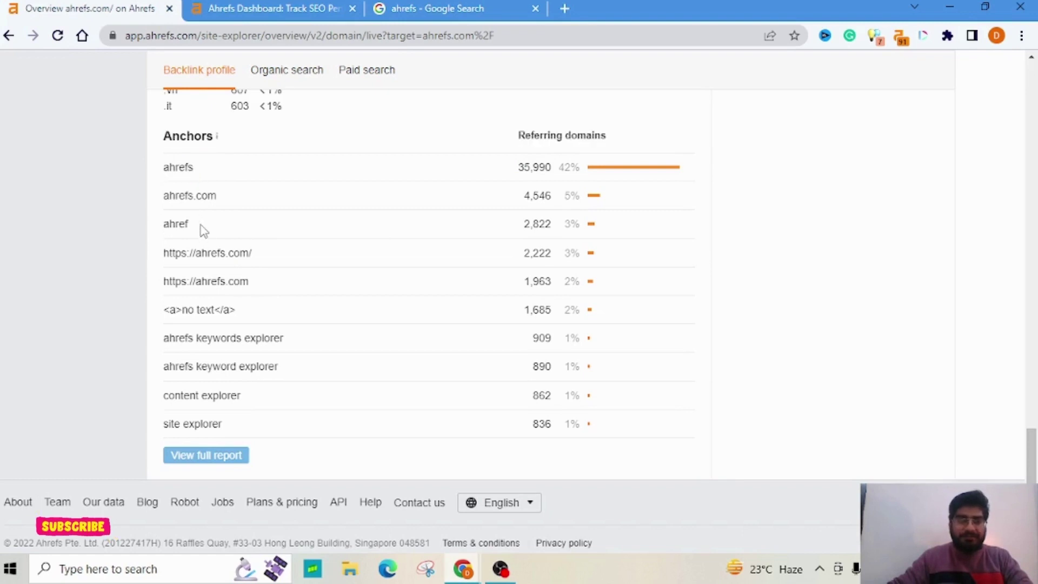
Examine the "no text" anchor and the "ahrefs keywords explorer" and "ahrefs keyword explorer" anchors.
scroll(206, 232, down, 1)
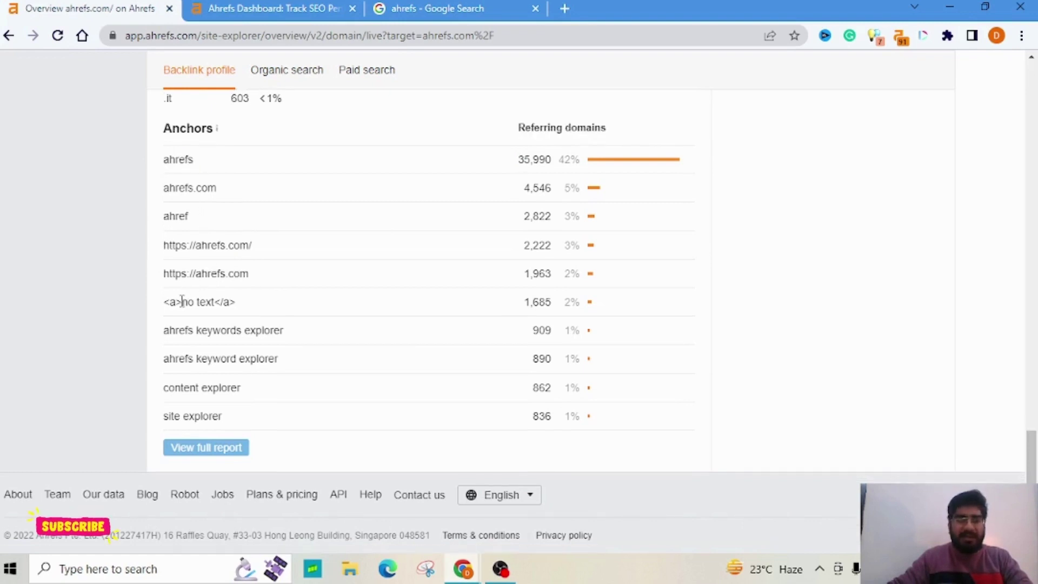
drag(181, 302, 230, 302)
click(216, 318)
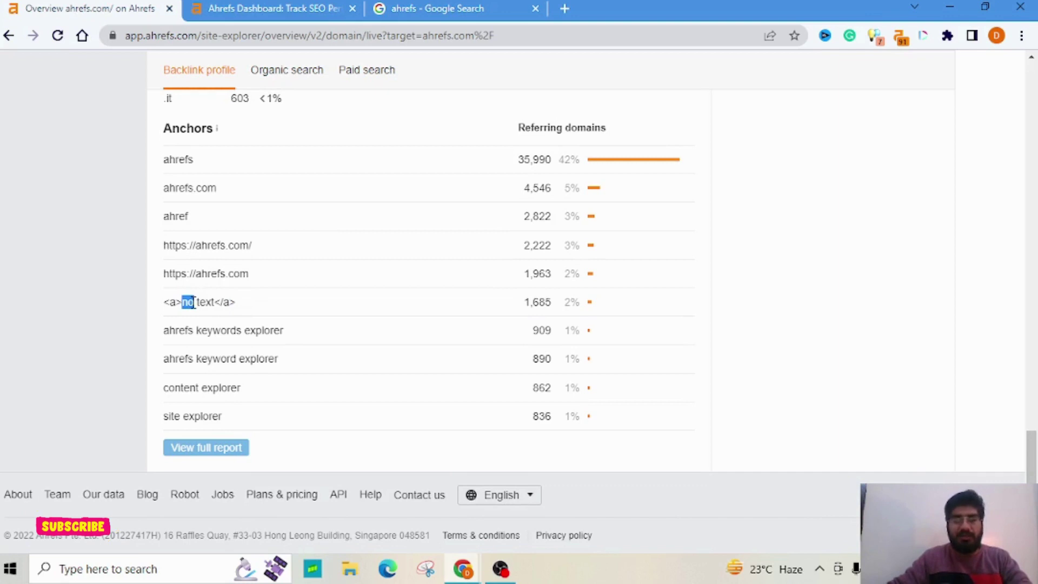
drag(183, 303, 213, 305)
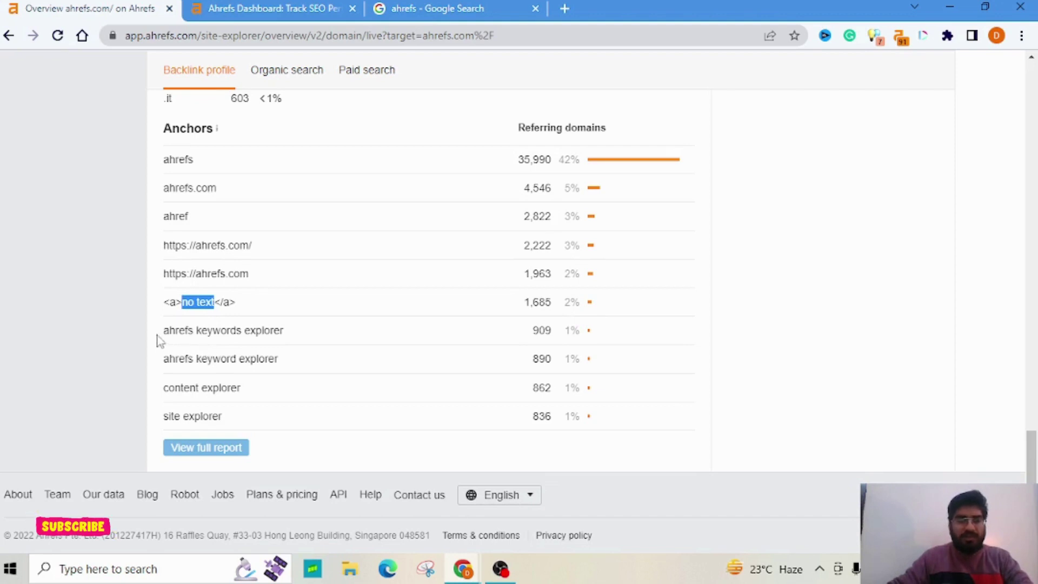
drag(157, 340, 274, 330)
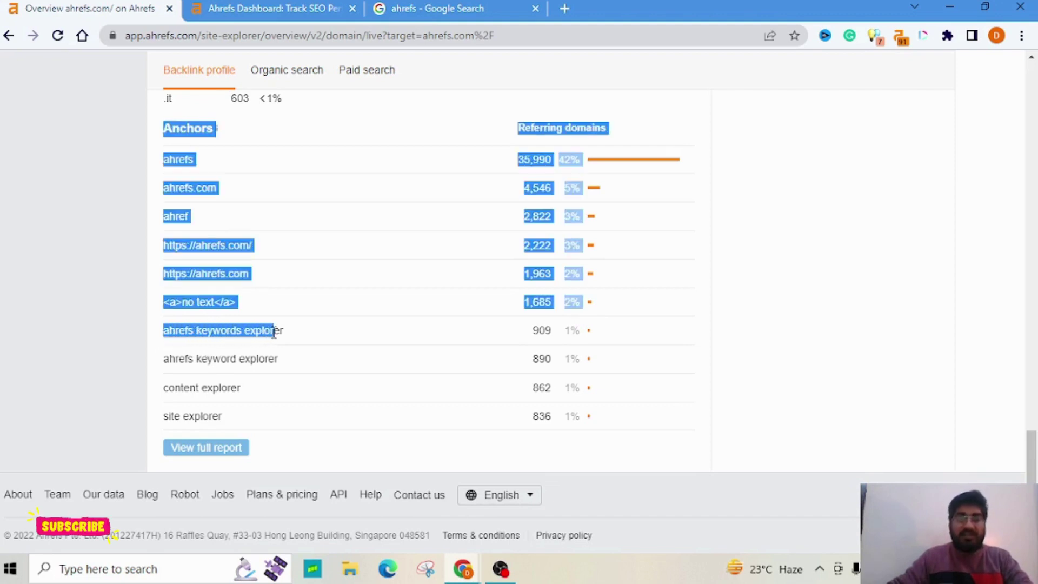
click(265, 363)
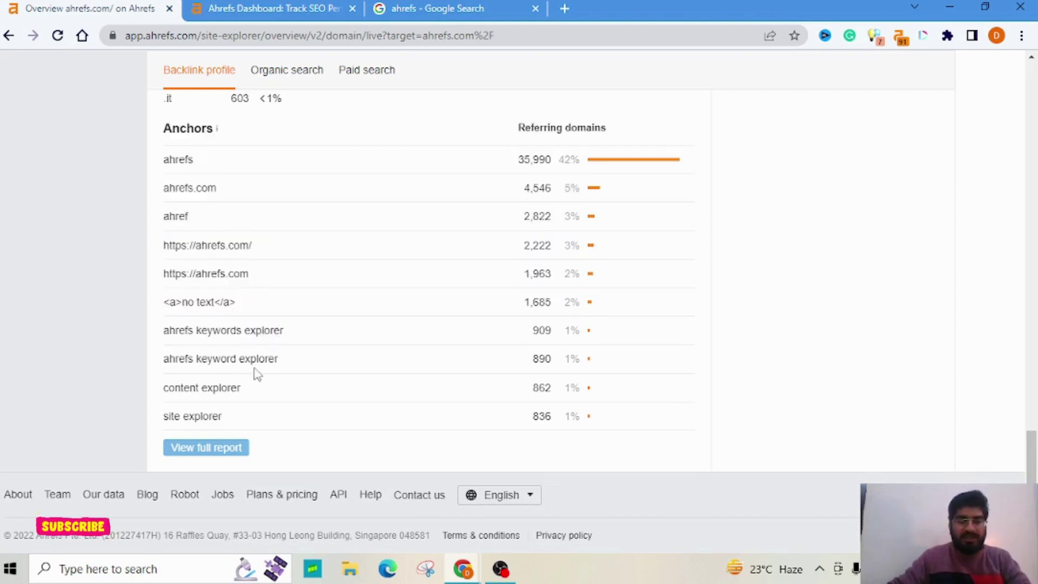
drag(160, 363, 265, 361)
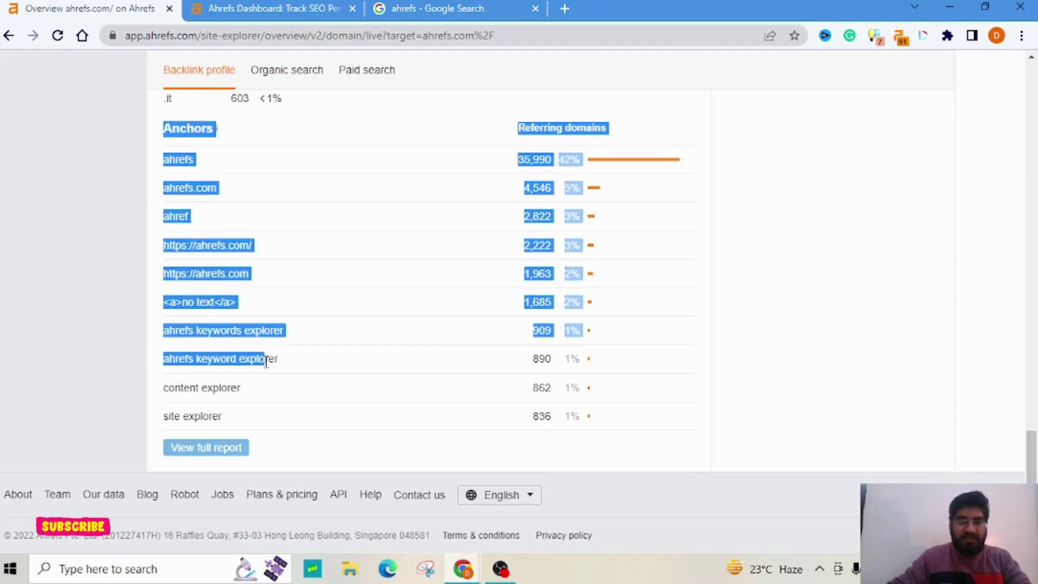
click(238, 359)
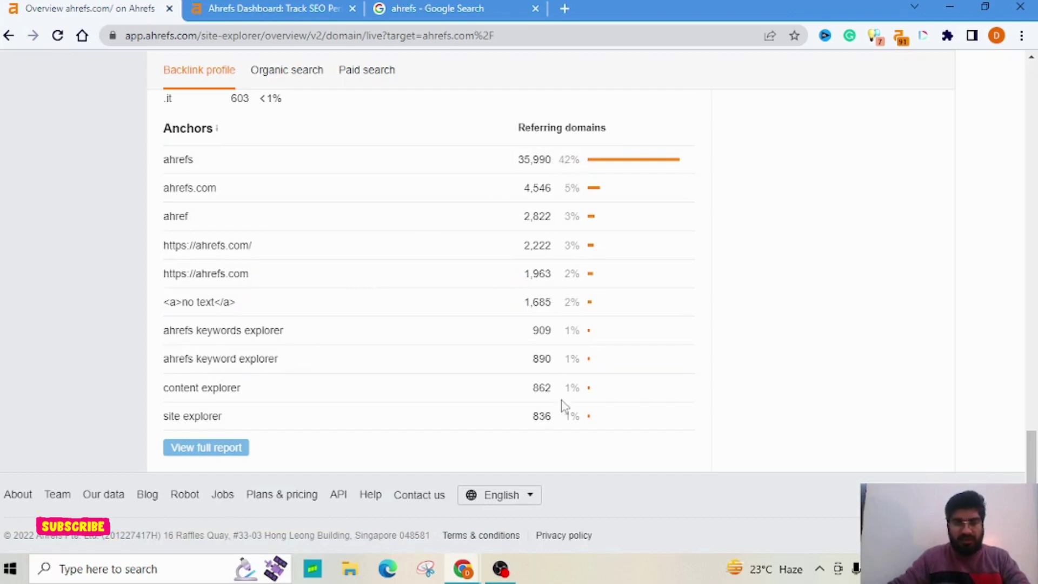
Return to the summary beside the Ahrefs Rank chart and review Crawled pages, the referring domains breakdown and the backlink types.
scroll(670, 414, up, 8)
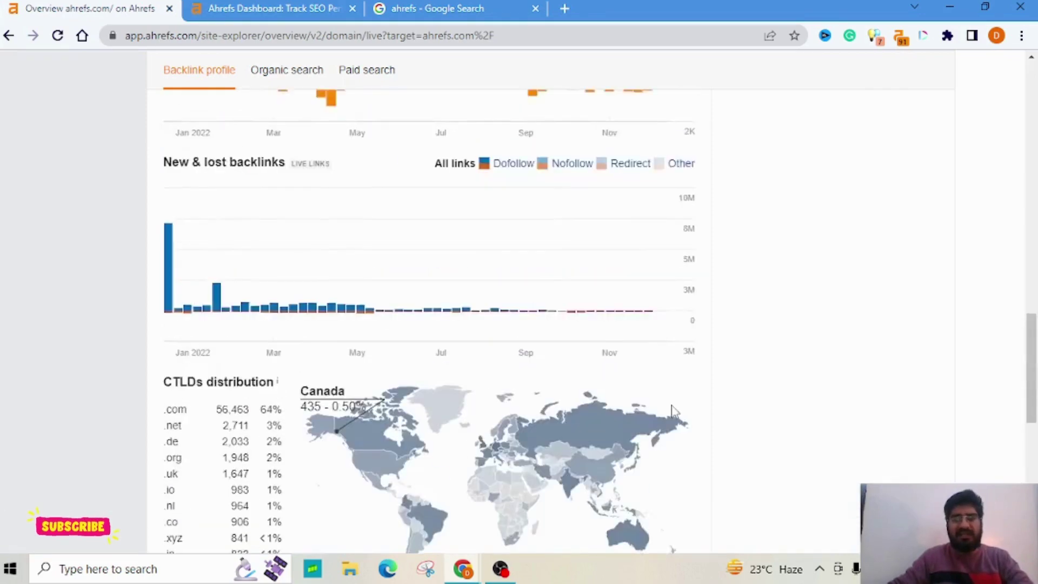
scroll(670, 414, up, 10)
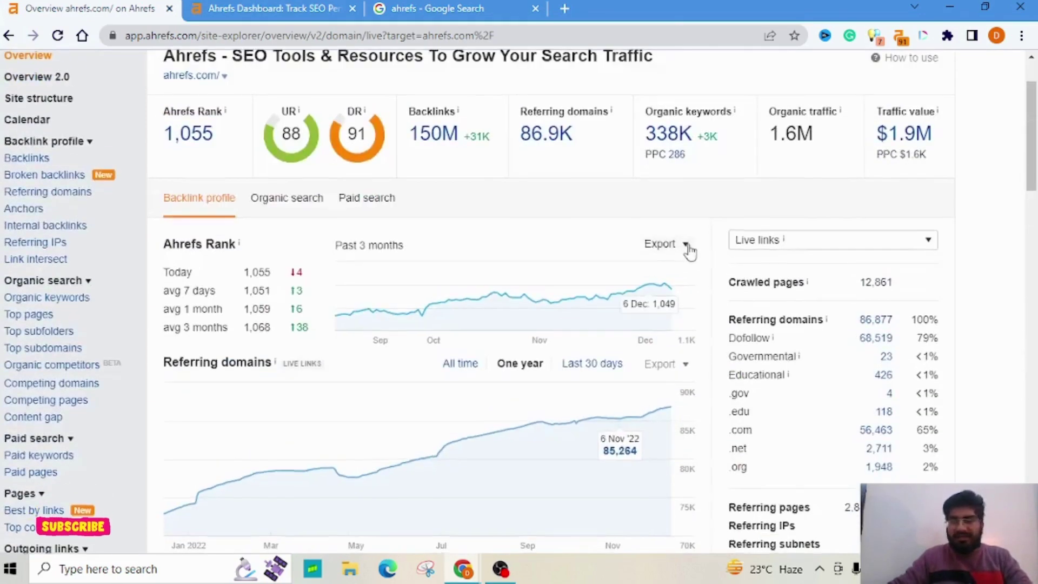
scroll(688, 250, down, 3)
drag(730, 129, 868, 145)
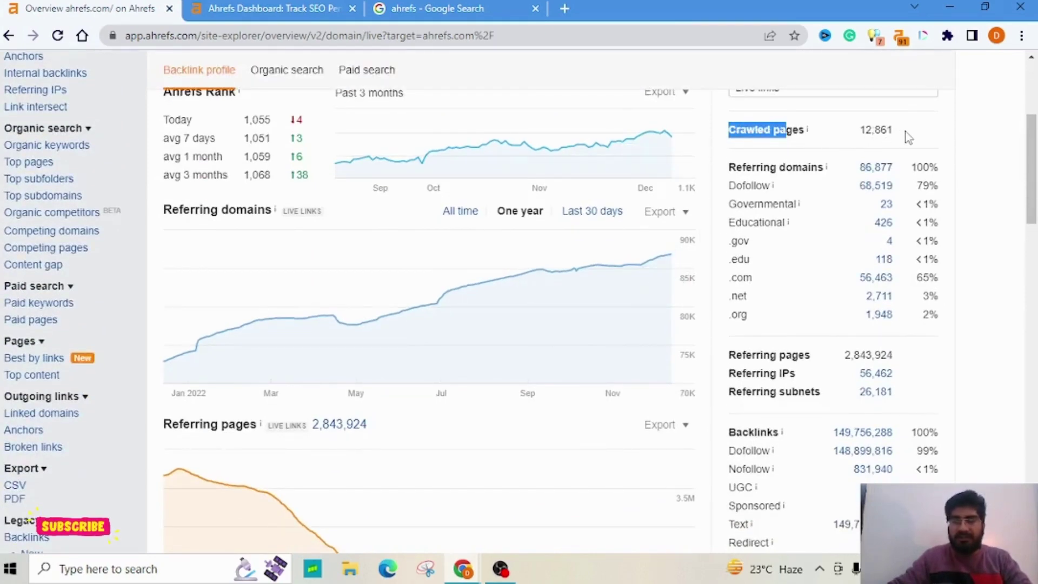
click(889, 137)
scroll(881, 139, down, 1)
scroll(853, 166, up, 1)
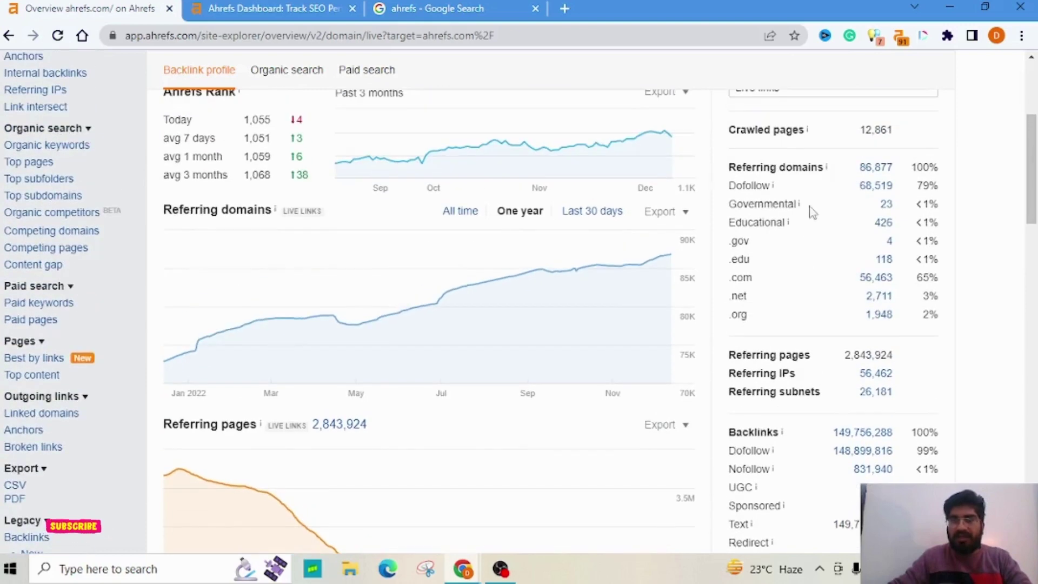
scroll(540, 287, down, 2)
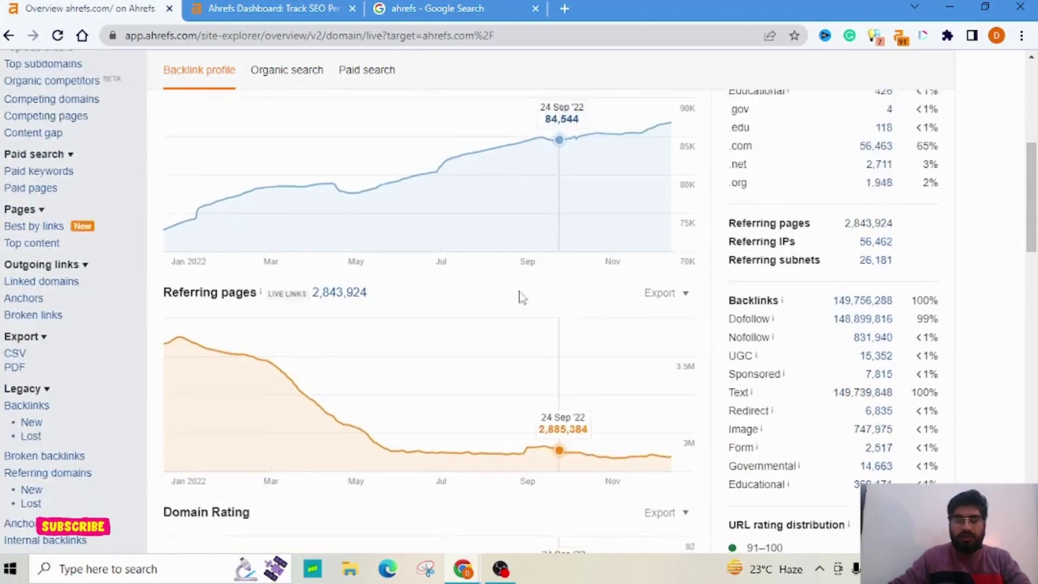
Compare the Referring domains total with its Dofollow share in the live links summary.
scroll(227, 287, up, 2)
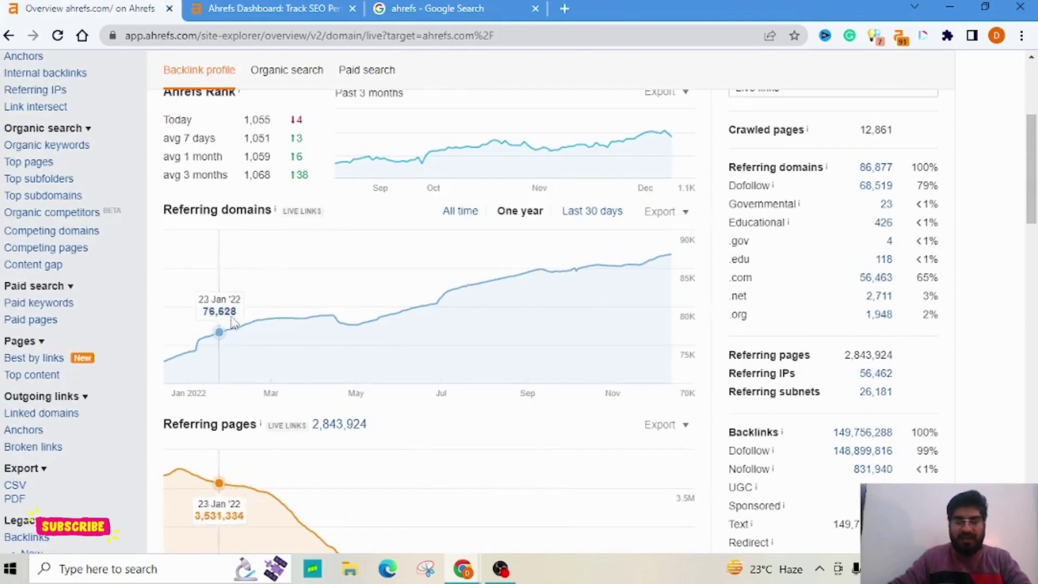
double_click(749, 185)
scroll(967, 270, up, 2)
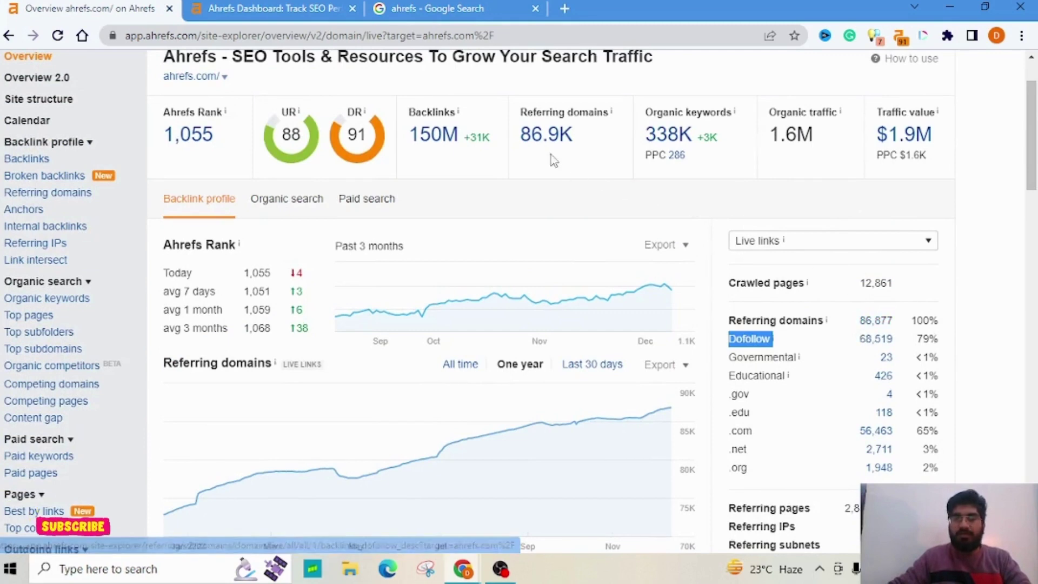
click(919, 320)
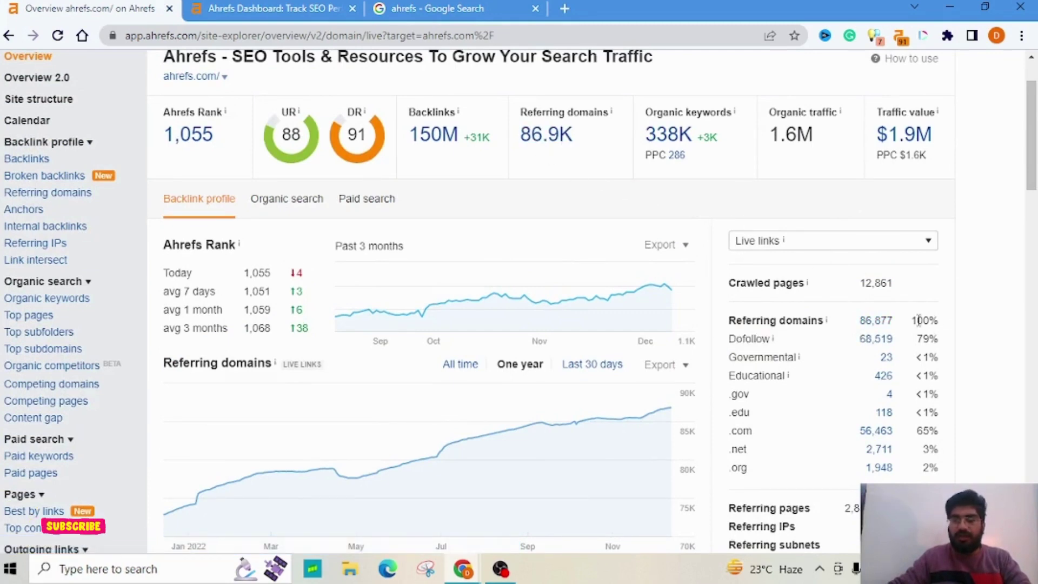
double_click(919, 320)
scroll(954, 317, down, 3)
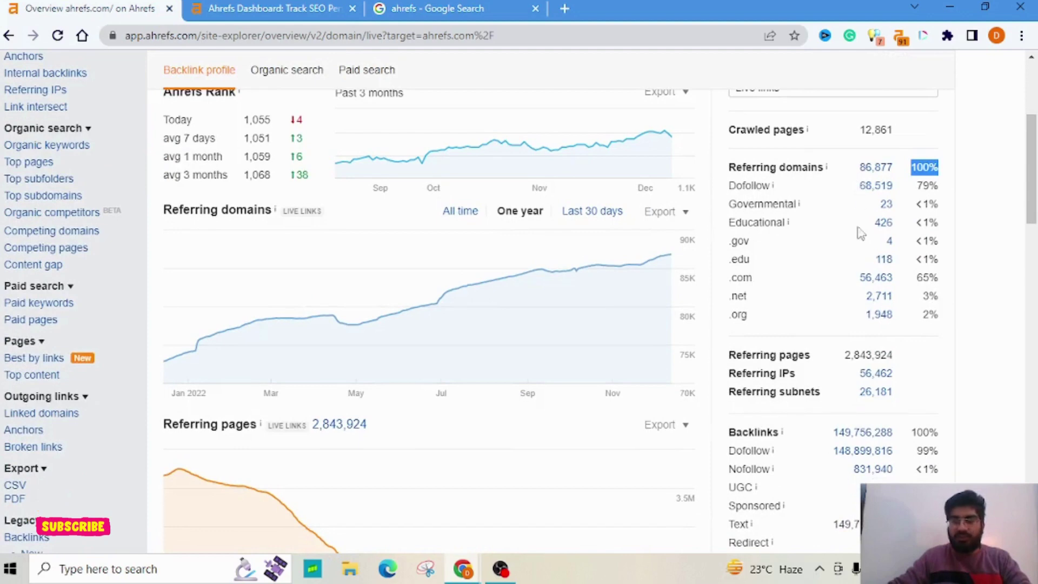
drag(727, 192, 755, 186)
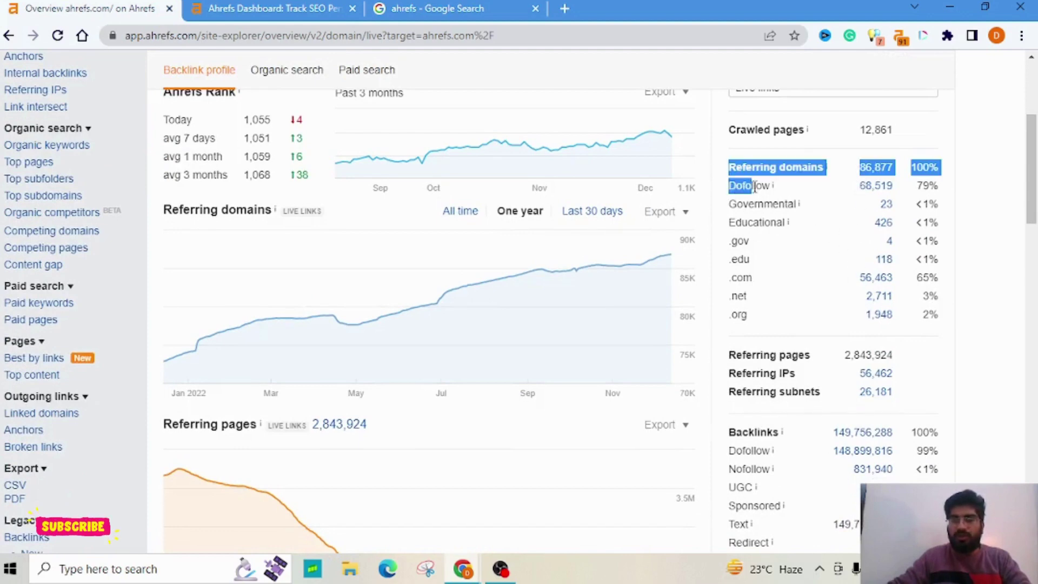
double_click(928, 185)
click(958, 189)
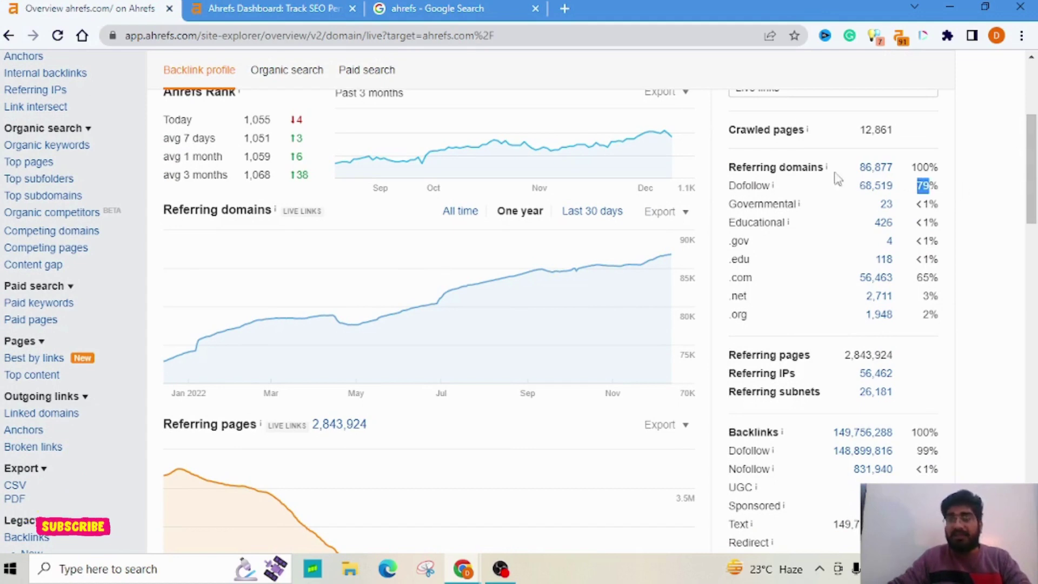
Relate the Dofollow referring domains to the ahrefs.com target and review the full referring domains breakdown.
double_click(757, 185)
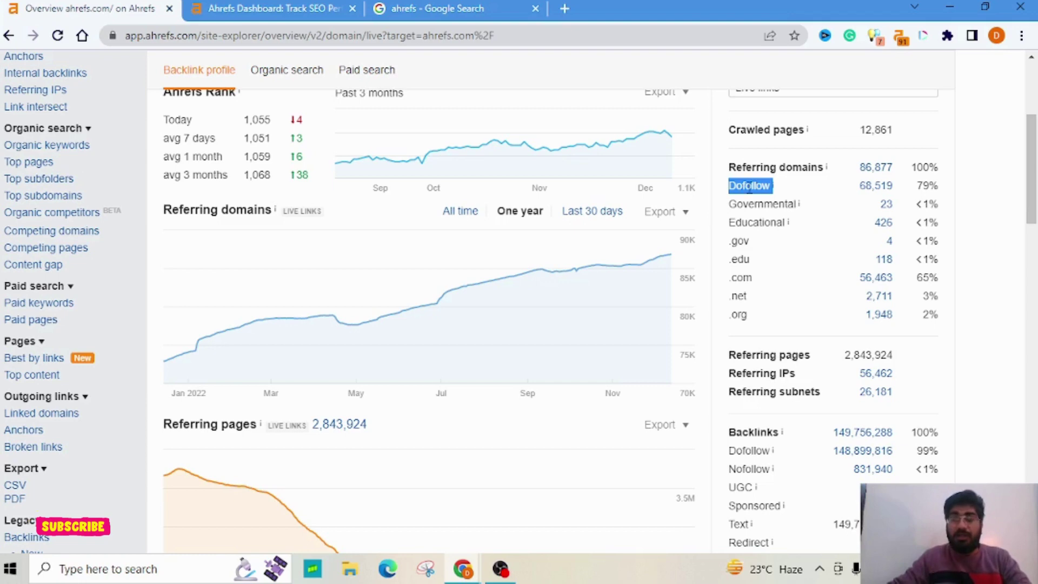
scroll(72, 86, up, 5)
double_click(132, 99)
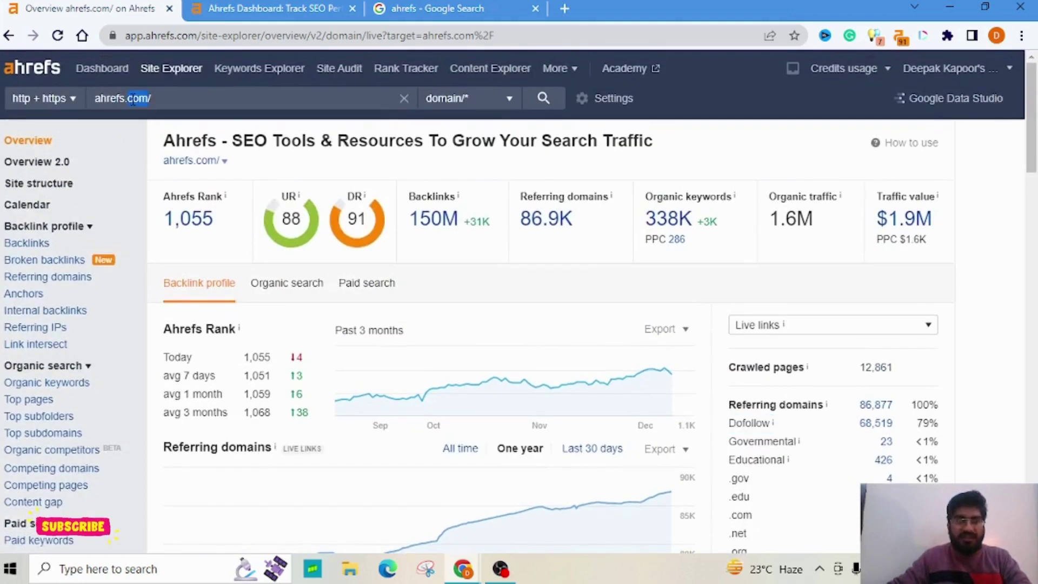
scroll(732, 323, down, 3)
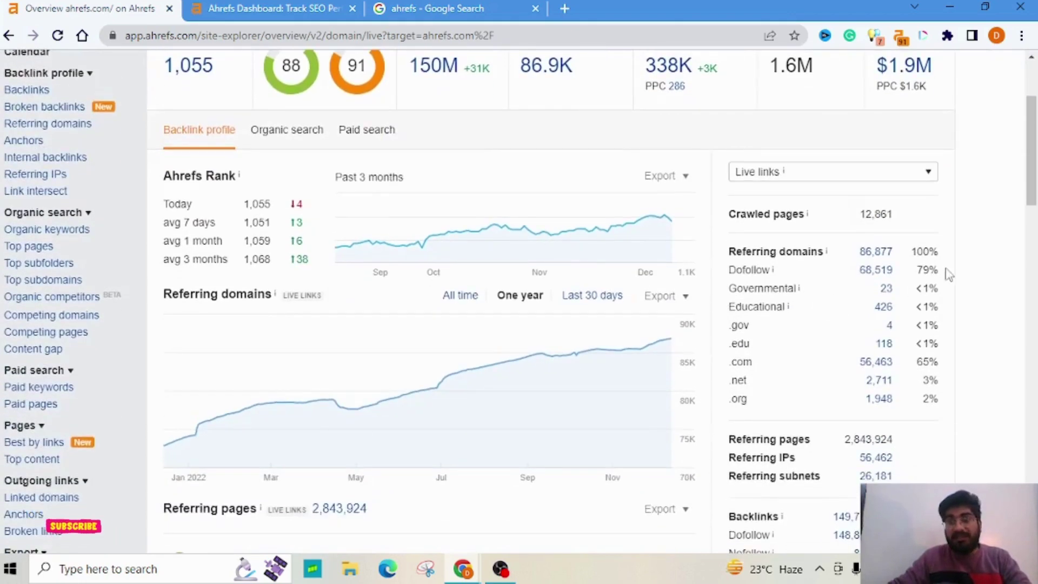
drag(947, 274, 722, 277)
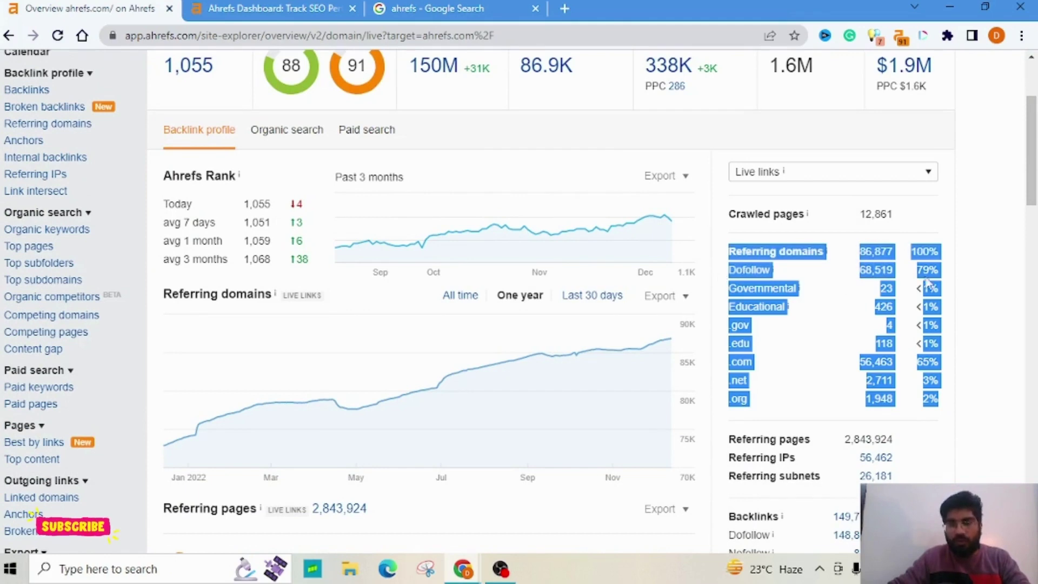
click(1012, 273)
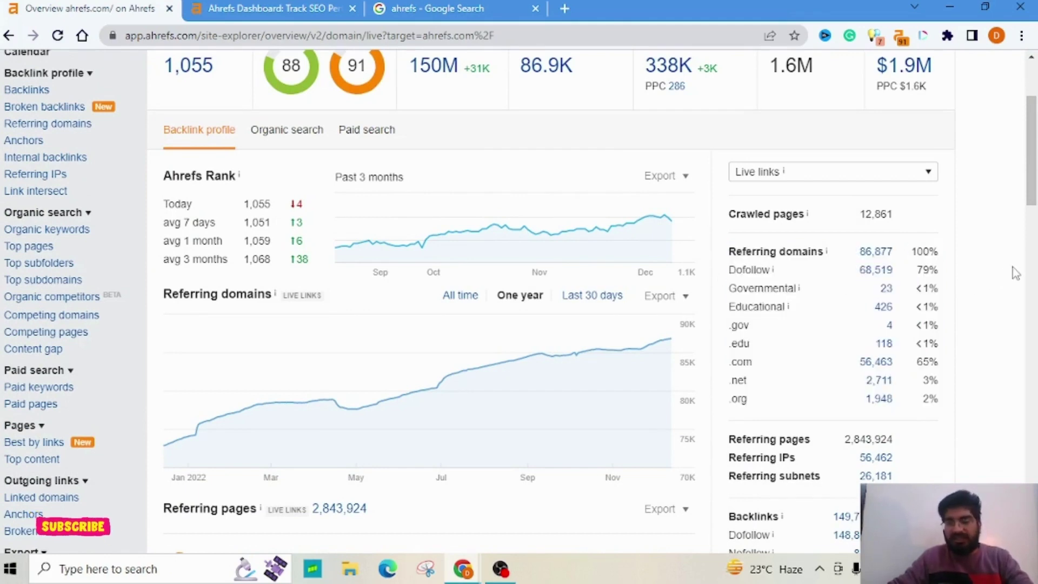
Examine the Governmental, Educational, .gov, .edu, .com, .net and .org rows under Referring domains.
scroll(1013, 270, down, 2)
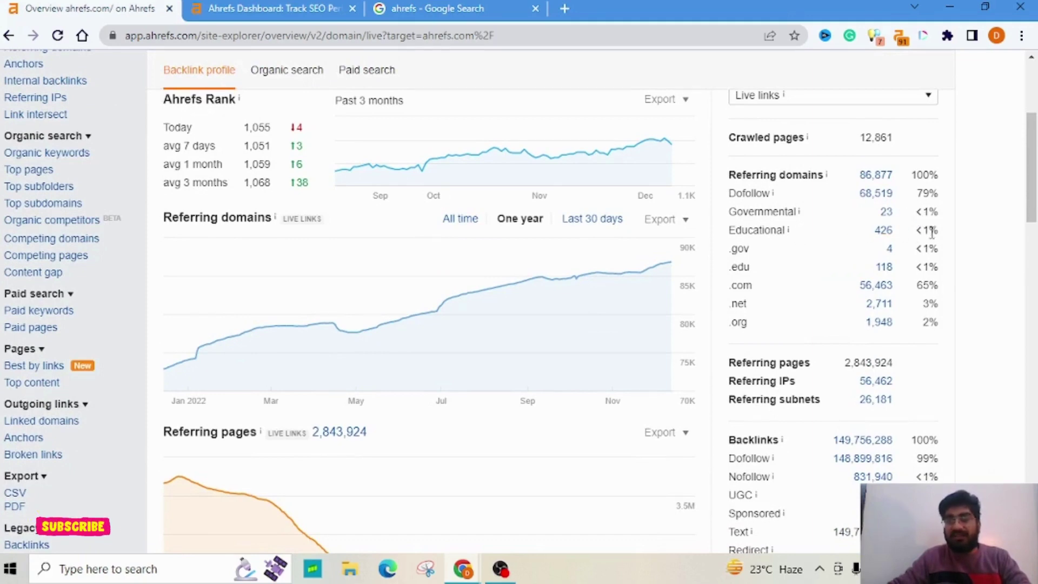
drag(940, 232, 910, 238)
click(910, 238)
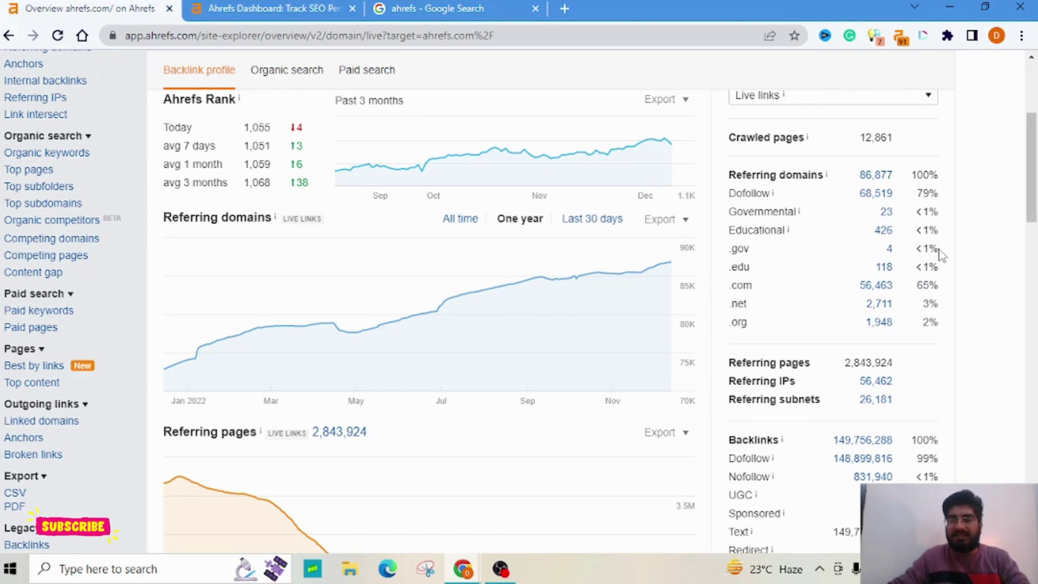
key(XF86MonBrightnessUp)
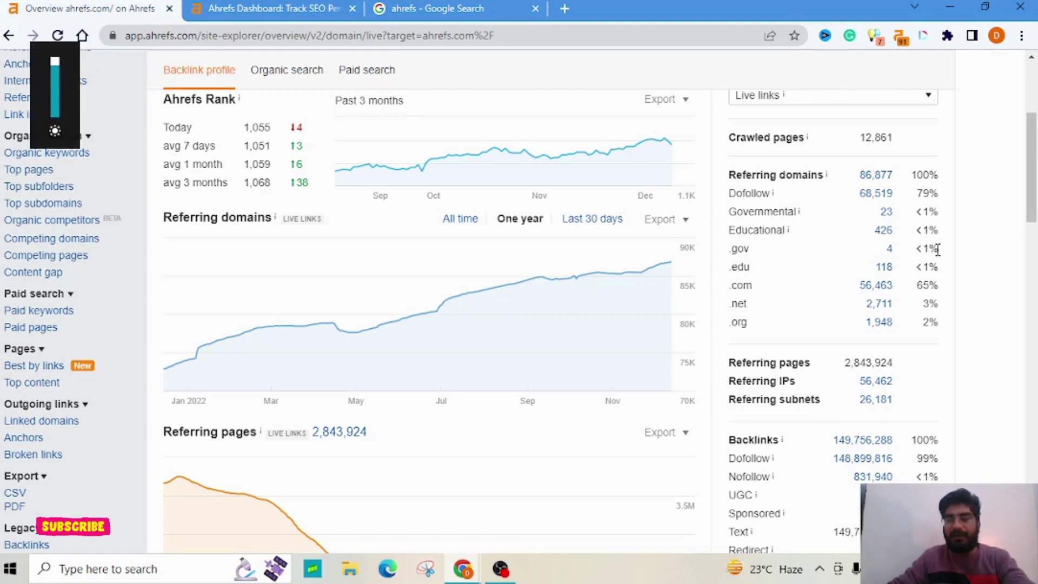
scroll(945, 263, down, 1)
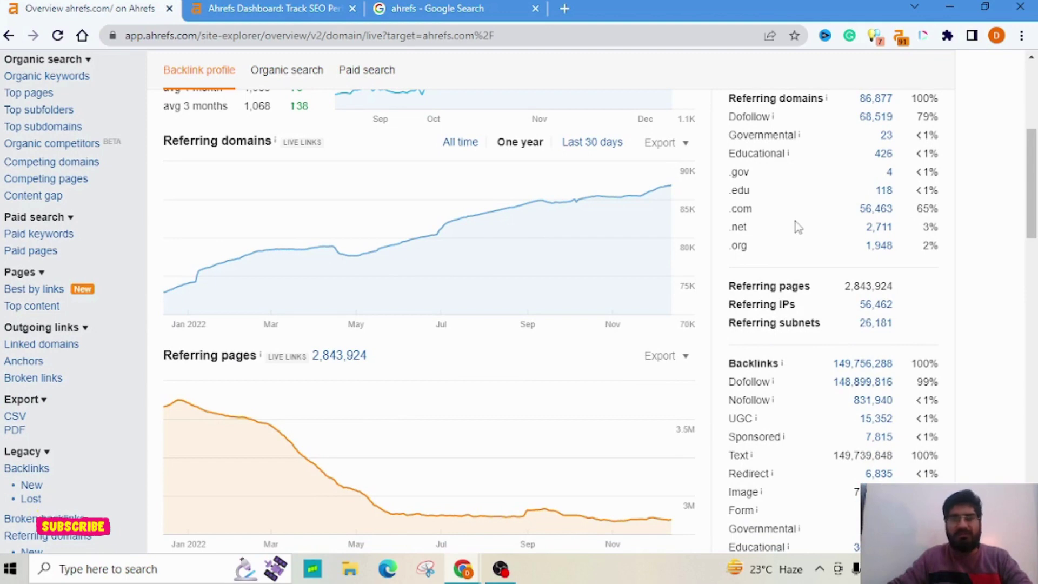
scroll(796, 216, up, 1)
Review the Referring pages, Referring IPs and Referring subnets figures in the summary.
scroll(797, 230, down, 2)
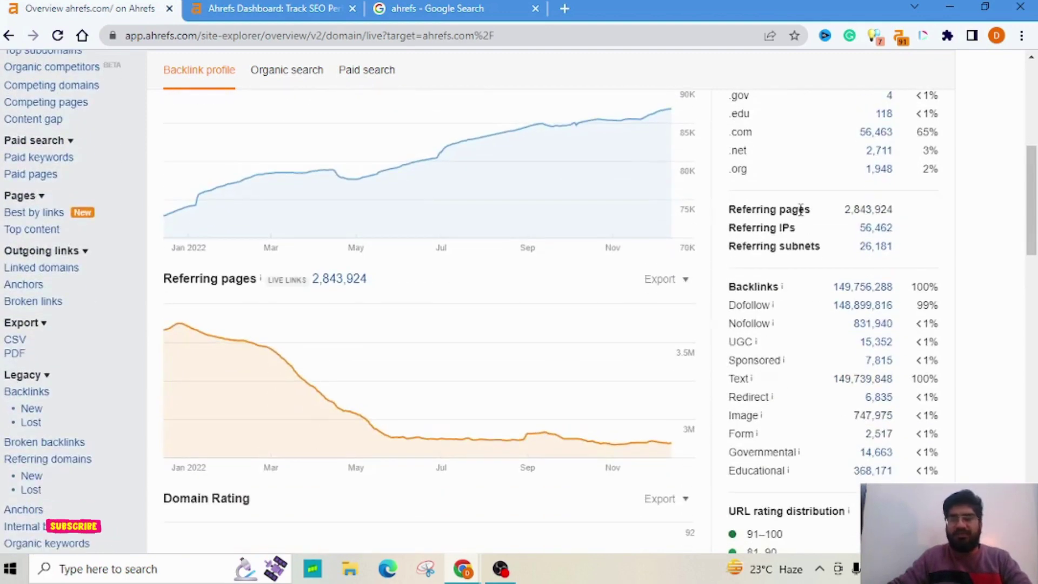
double_click(865, 207)
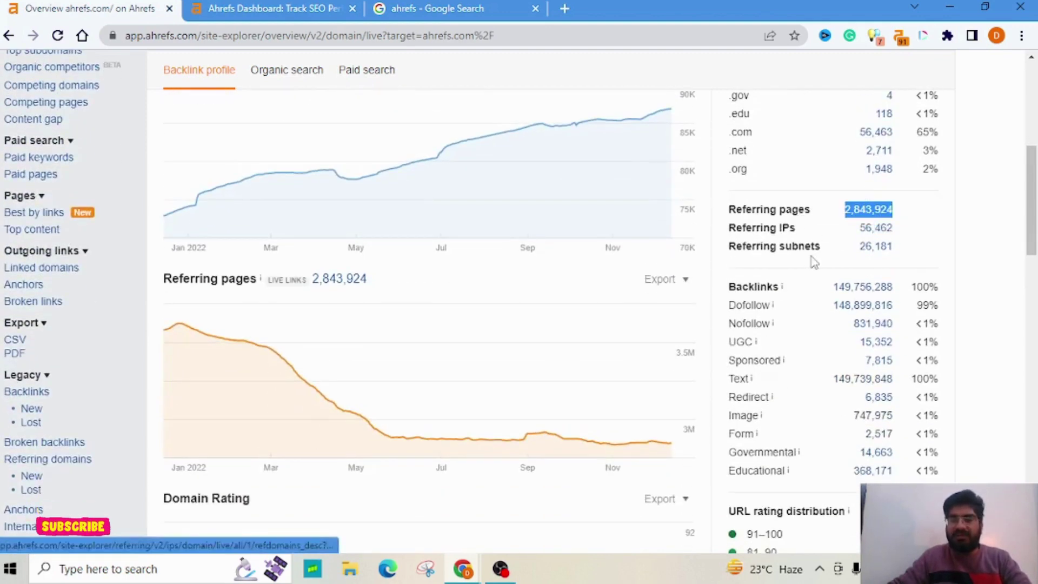
click(922, 270)
Examine the Backlinks breakdown by type, including the Dofollow, Nofollow, UGC, Sponsored and Text rows.
scroll(864, 216, down, 3)
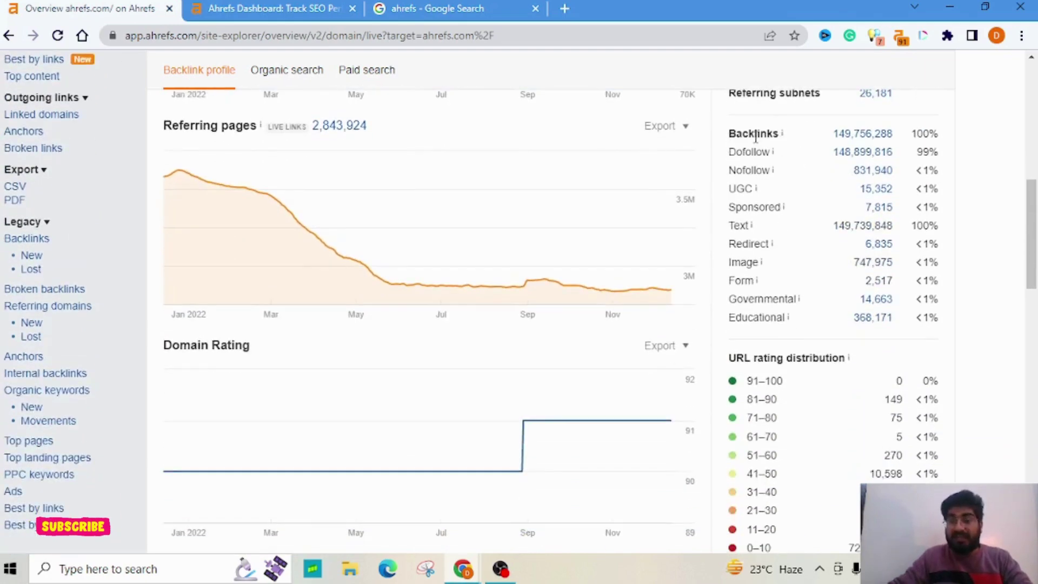
triple_click(932, 133)
click(961, 162)
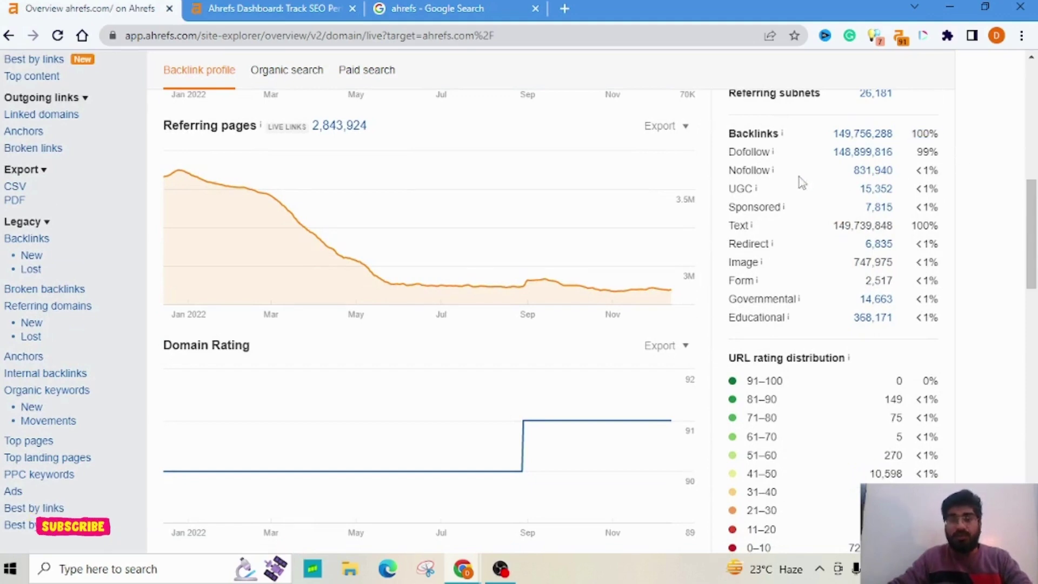
drag(924, 171, 938, 171)
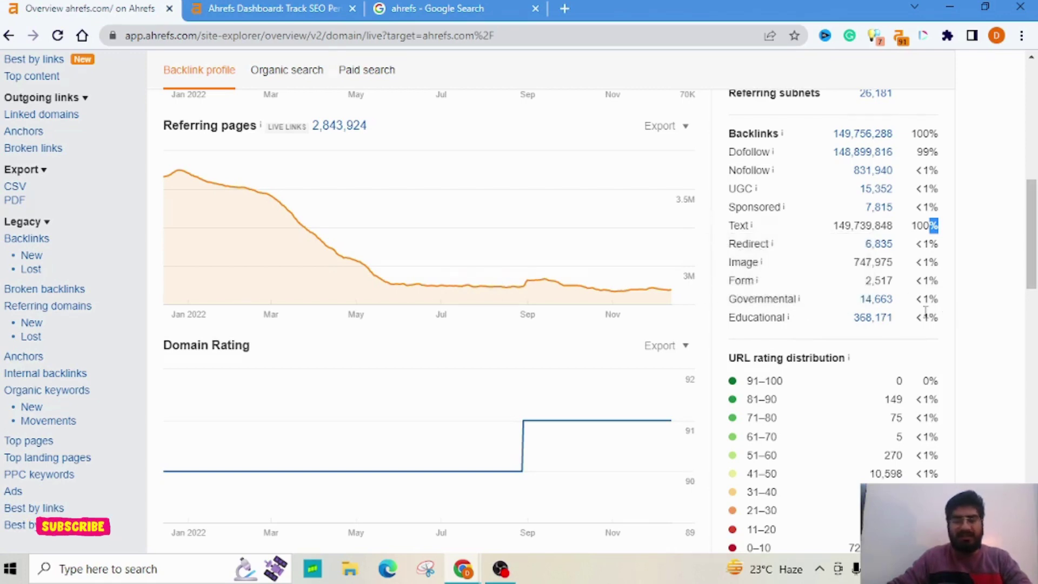
Examine the 0–10 band in the URL rating distribution and its number of backlinks.
scroll(925, 312, down, 4)
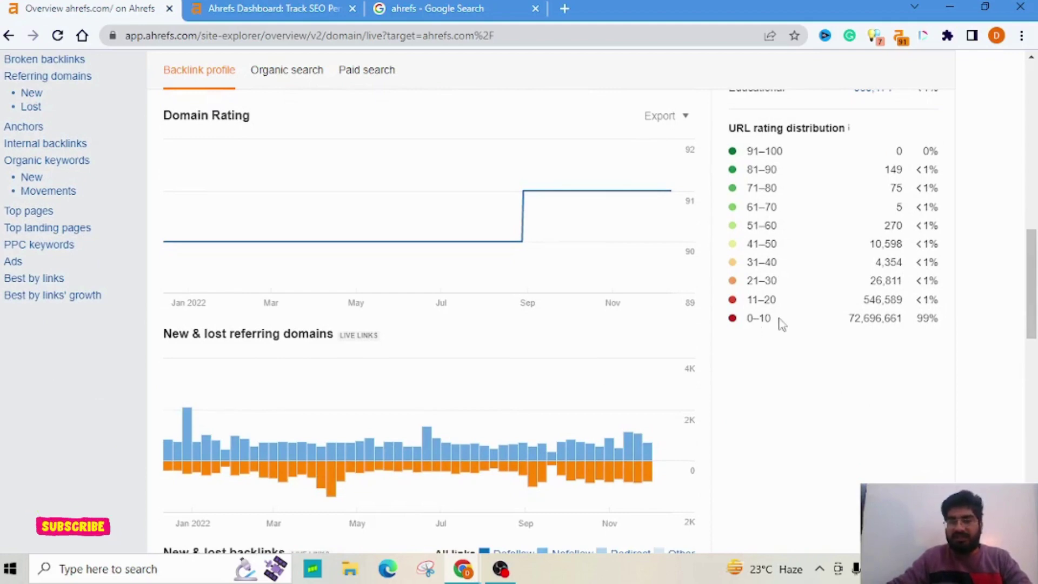
drag(847, 319, 923, 324)
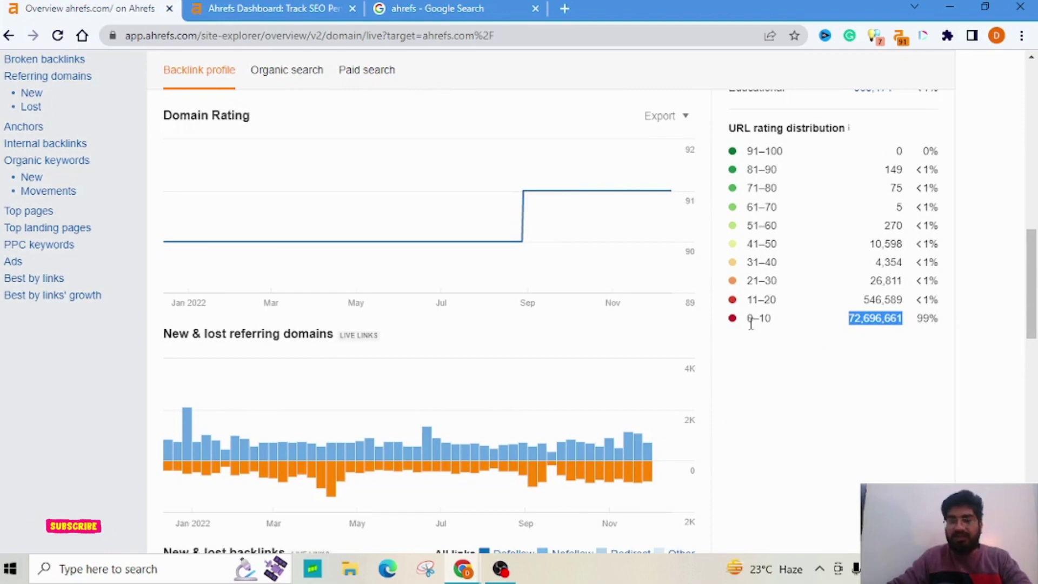
drag(751, 320, 776, 322)
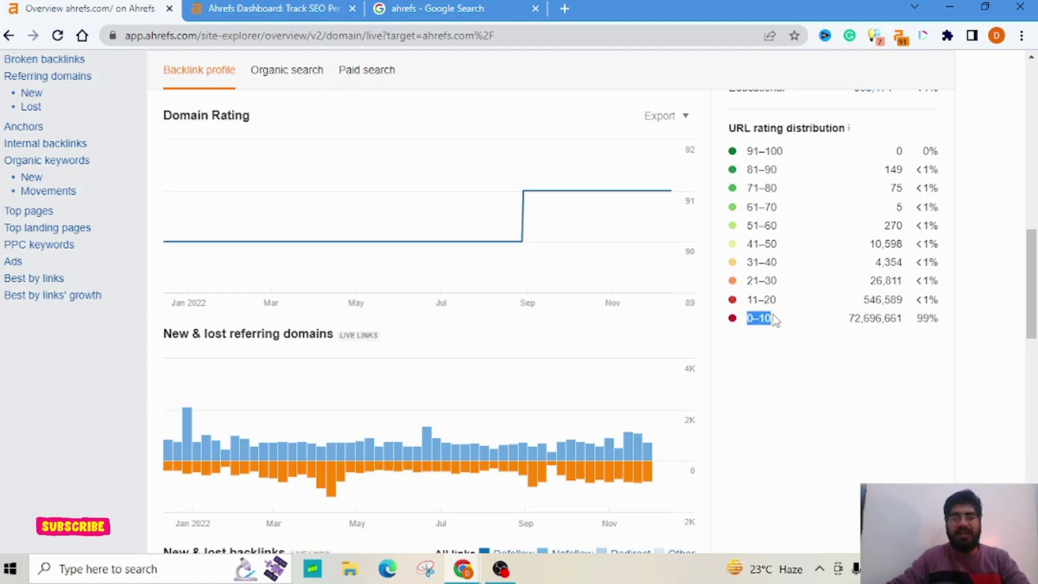
Search Google Images for "silo structure" in a new browser tab and preview The Painite's silo structure diagram.
click(566, 10)
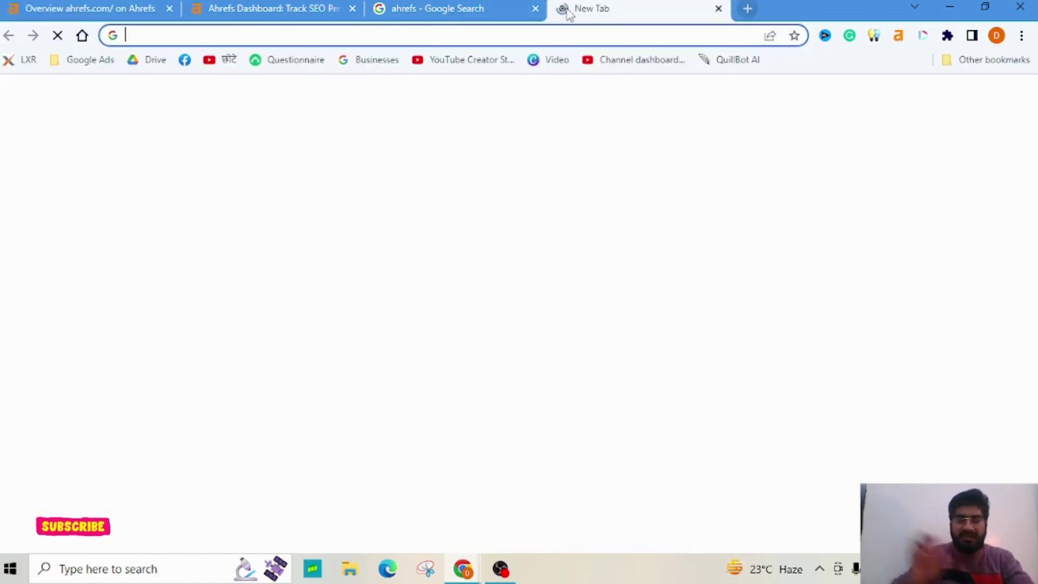
text(silo s)
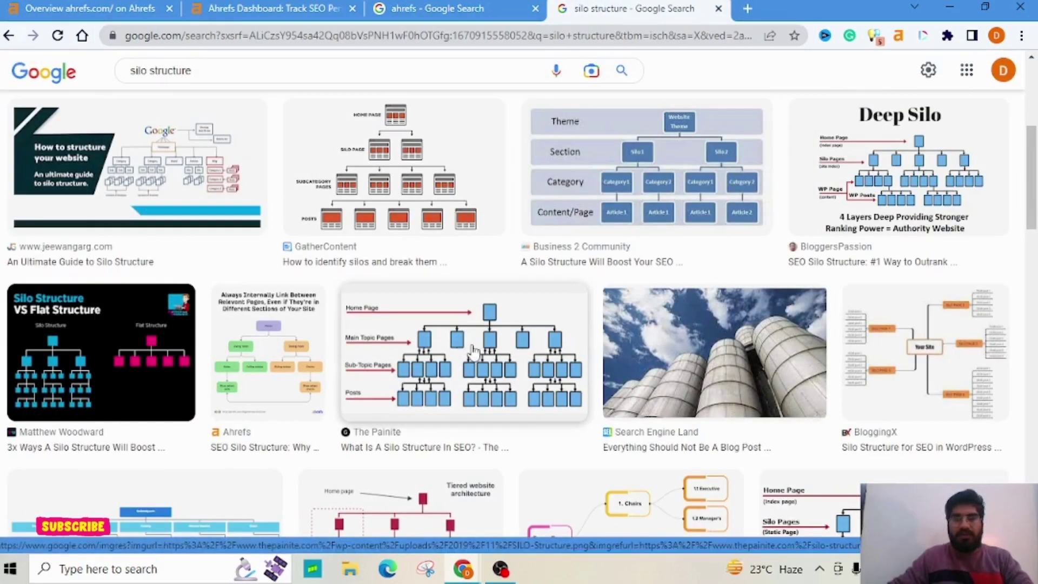
click(473, 350)
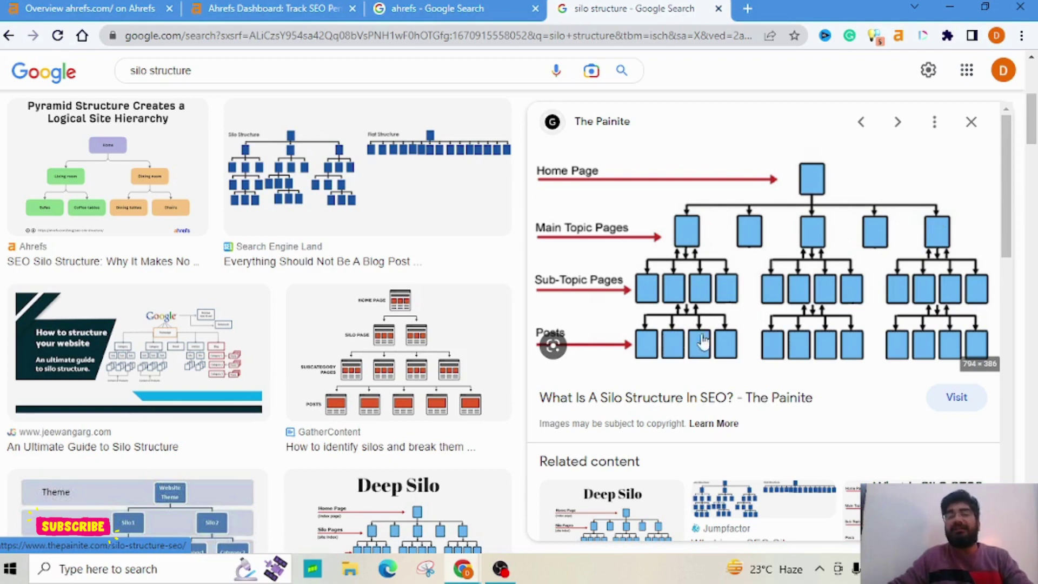
Return to the ahrefs.com Overview in Ahrefs and review the 0–10 band's share of the URL rating distribution.
click(103, 10)
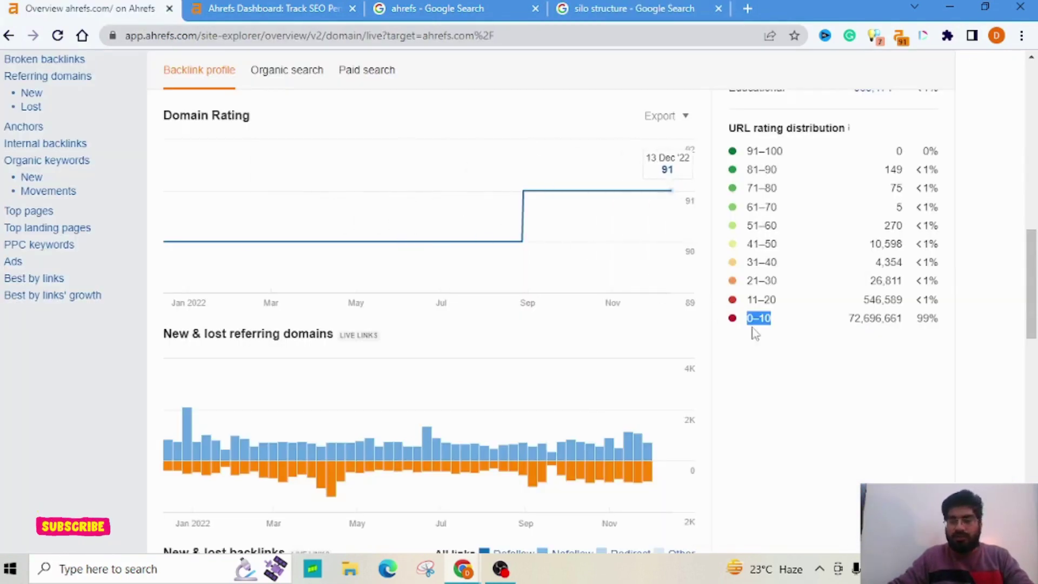
drag(758, 318, 769, 314)
click(922, 315)
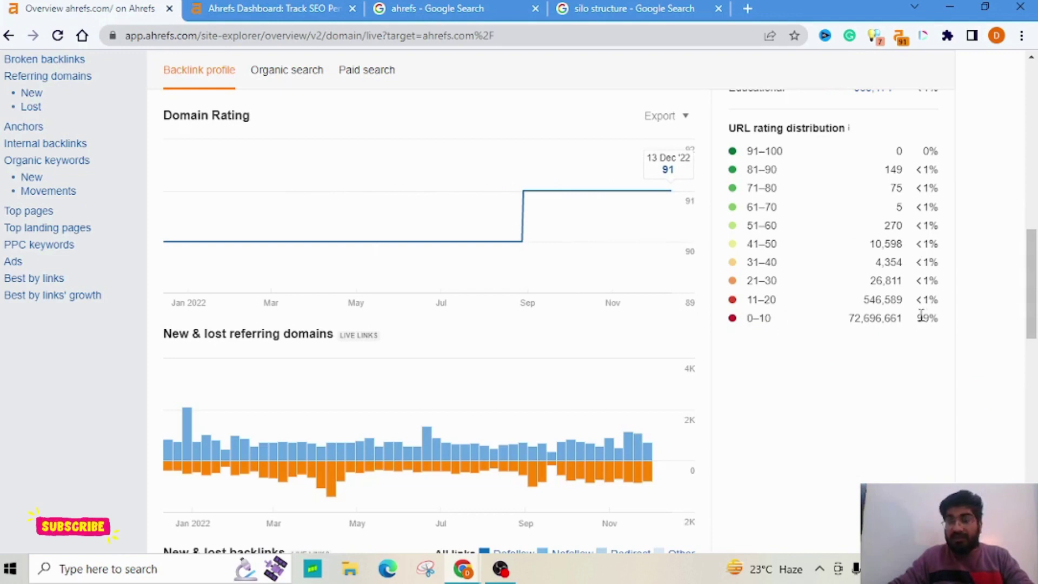
click(959, 324)
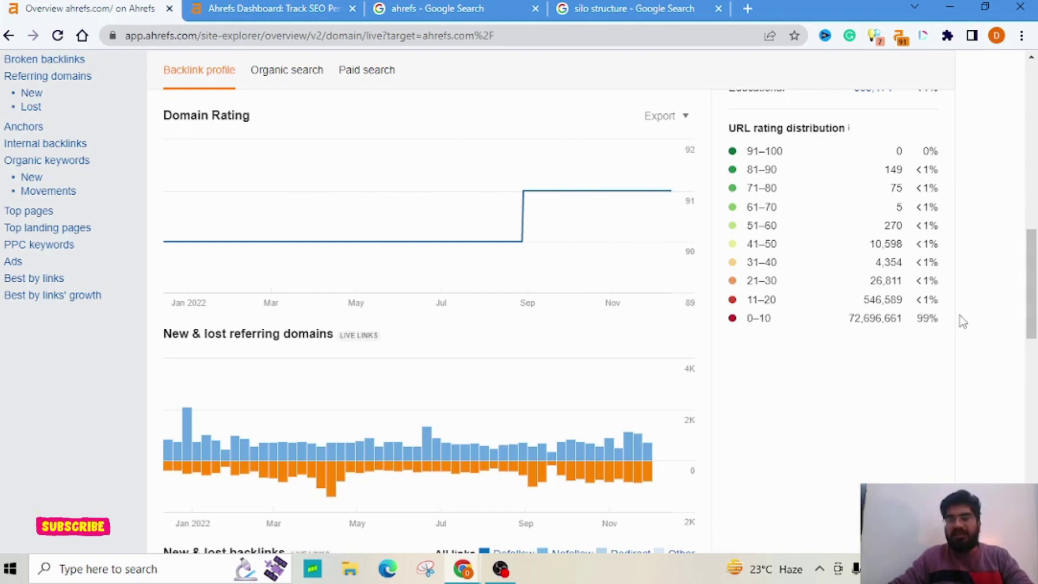
drag(963, 321, 918, 328)
drag(757, 332, 746, 323)
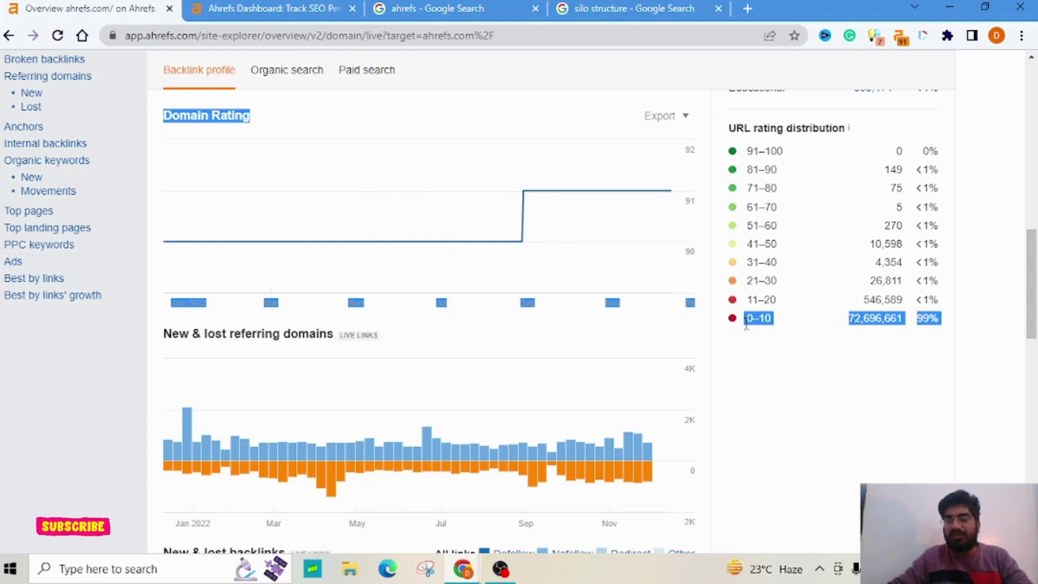
click(763, 359)
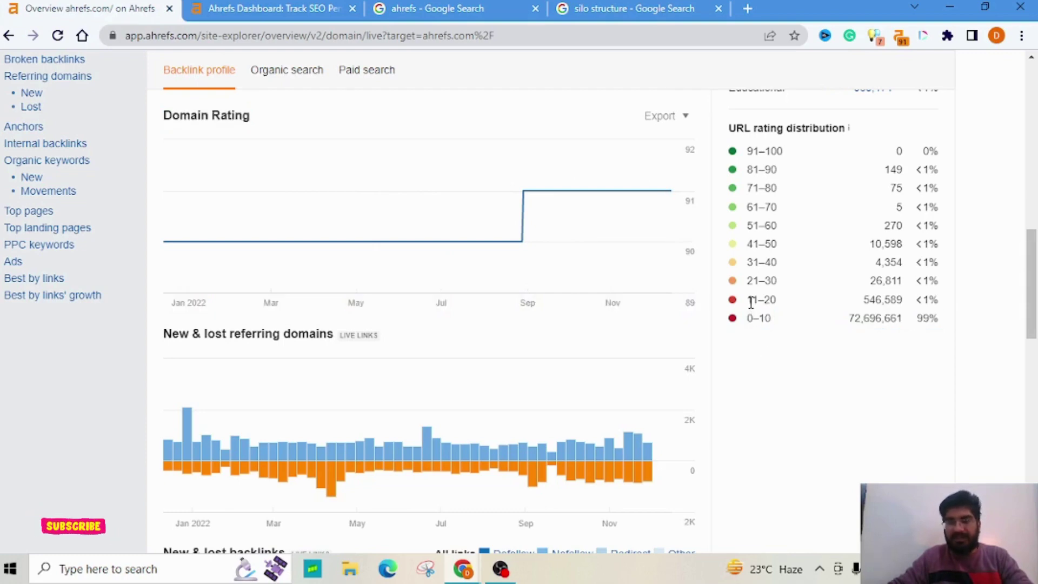
Examine the 11–20 band of the URL rating distribution, then go back to the Overview's headline metrics.
drag(750, 300, 773, 299)
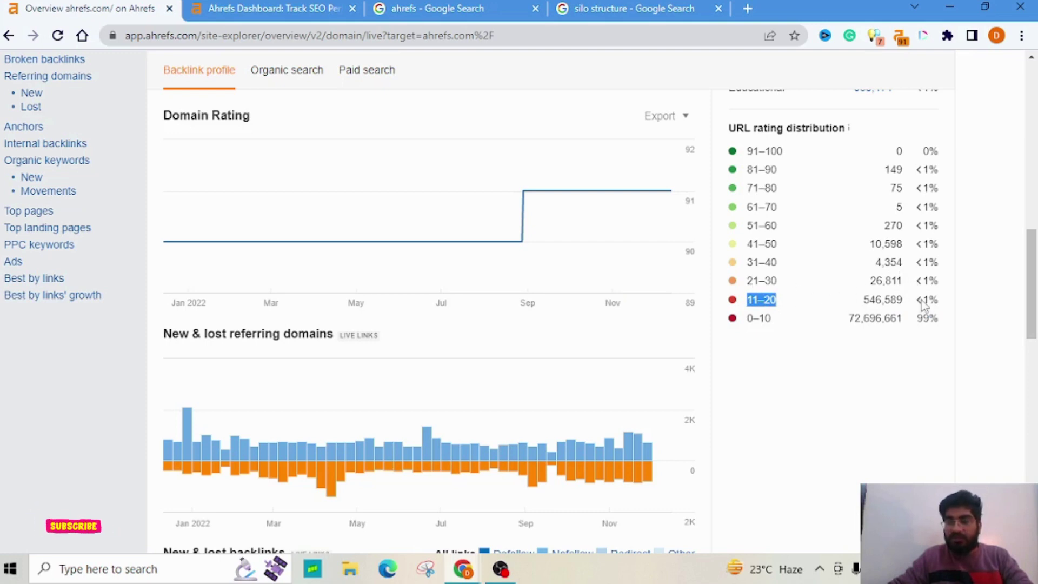
click(865, 304)
drag(877, 301, 908, 306)
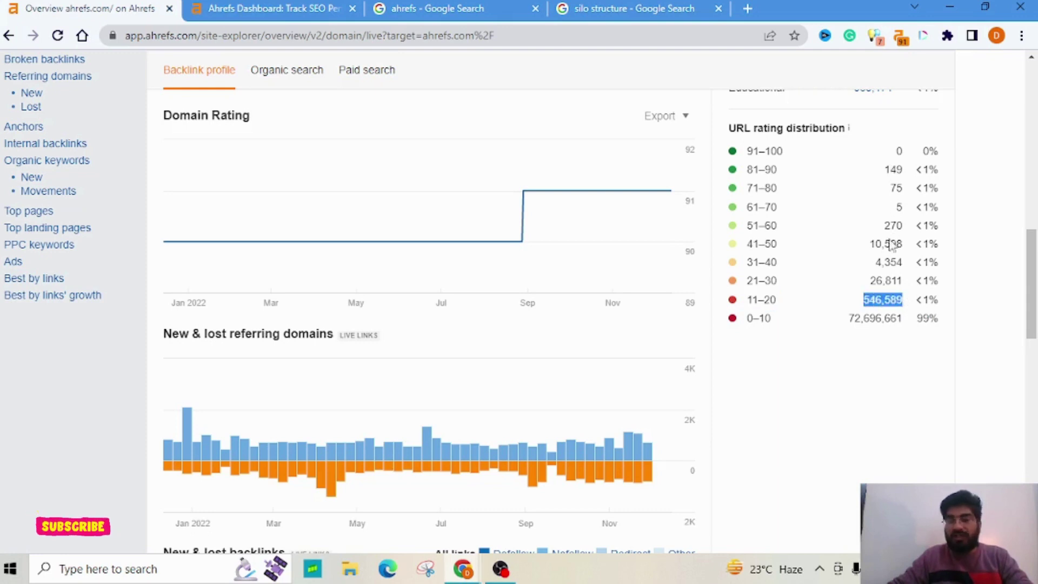
click(879, 352)
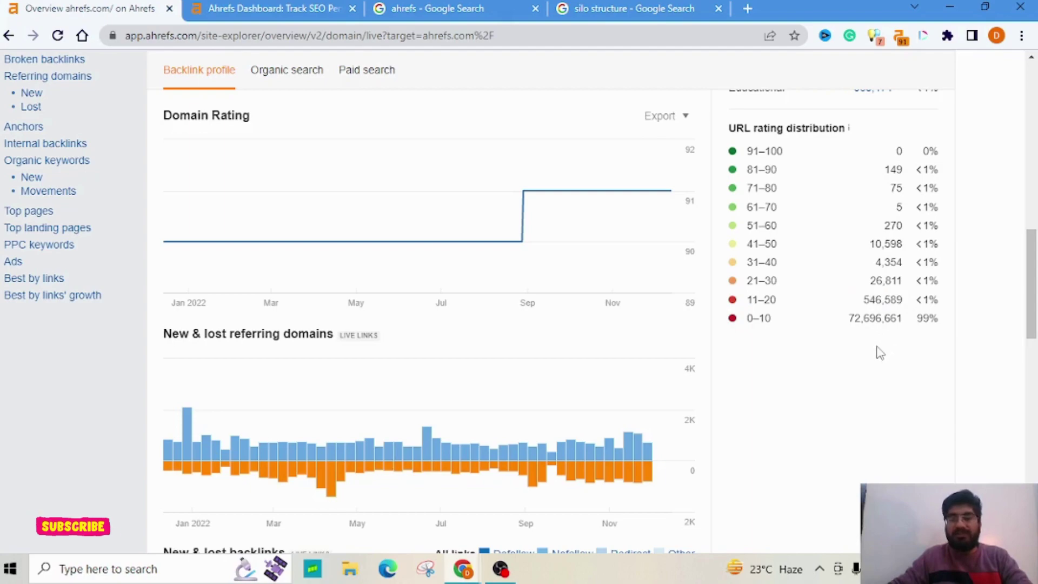
scroll(879, 352, up, 10)
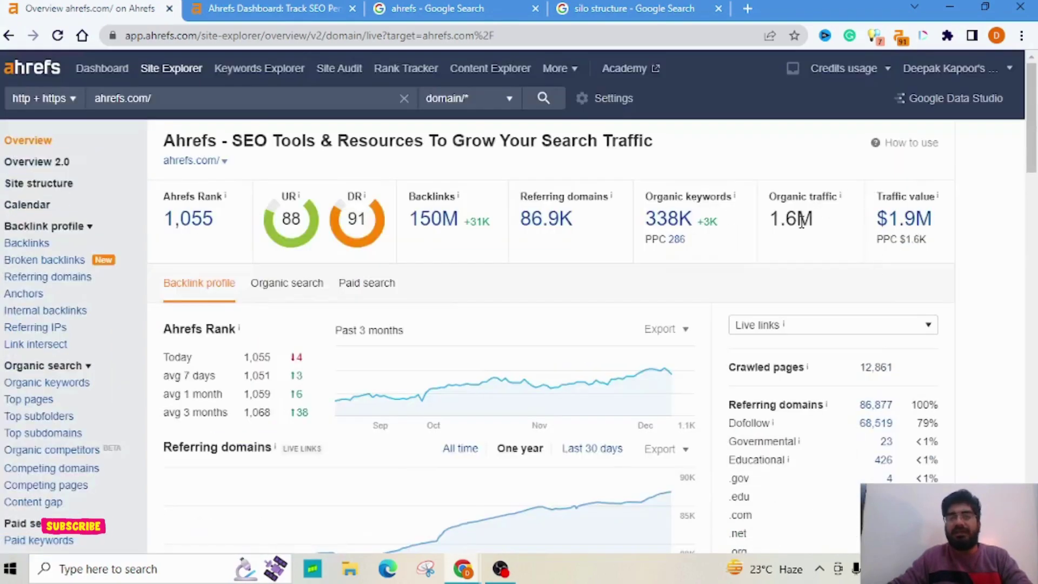
Examine the 91–100, 81–90 and 71–80 bands of the URL rating distribution and their backlink counts and shares.
double_click(799, 222)
scroll(825, 289, down, 12)
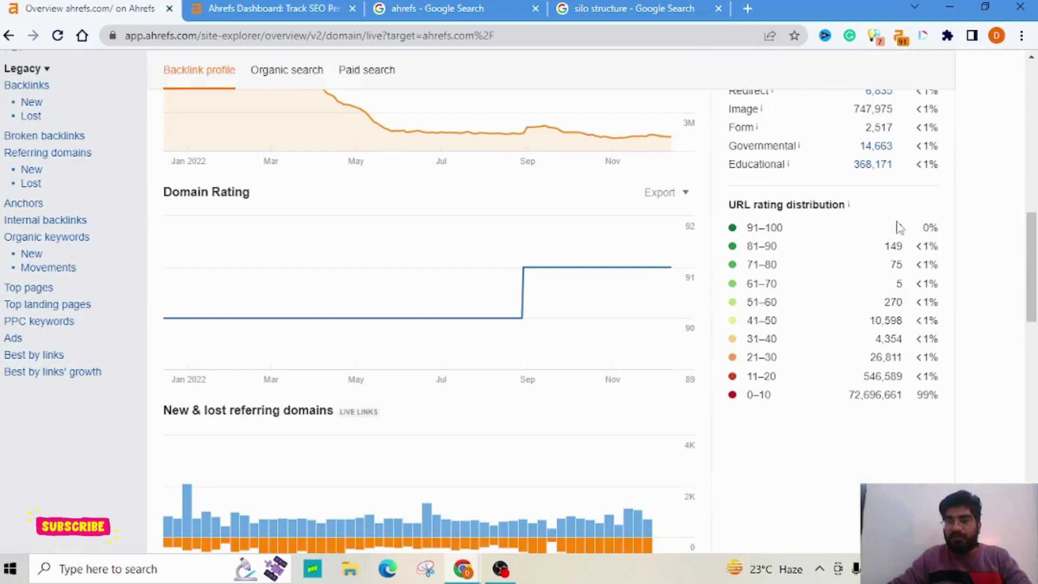
drag(895, 236, 931, 227)
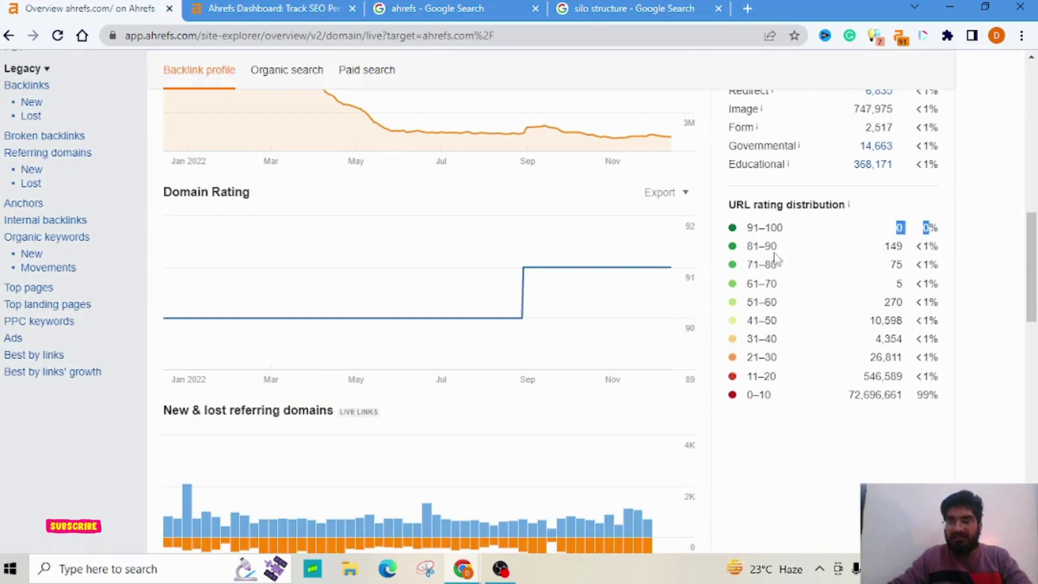
click(853, 258)
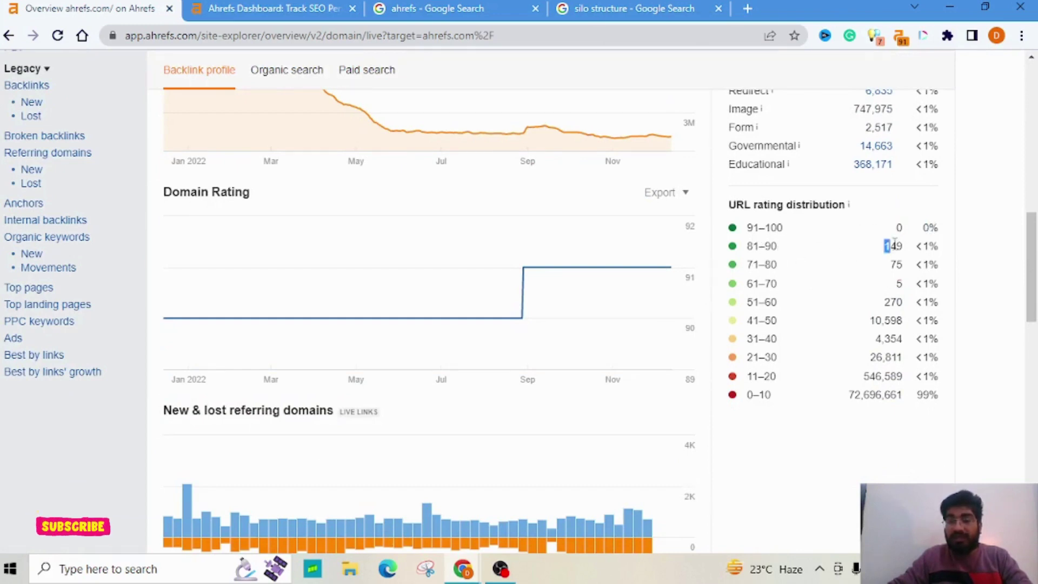
drag(895, 244, 934, 247)
click(969, 264)
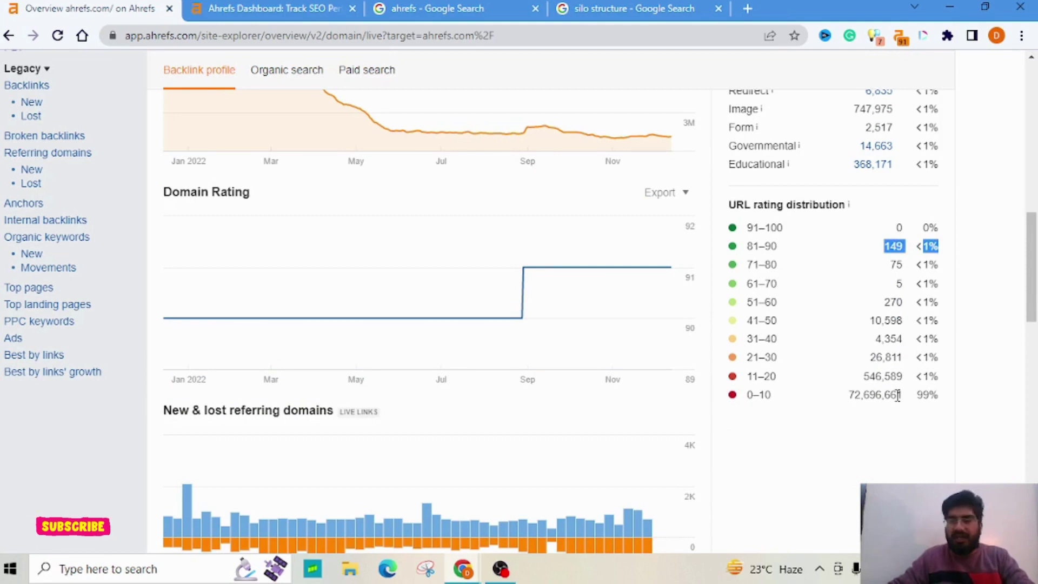
click(892, 264)
drag(922, 269, 931, 263)
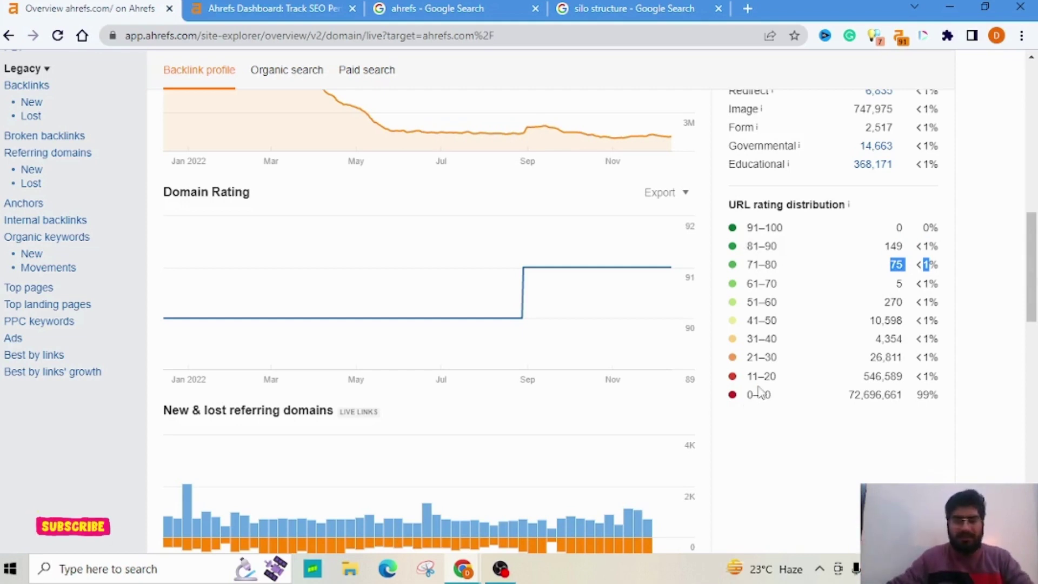
drag(745, 246, 758, 245)
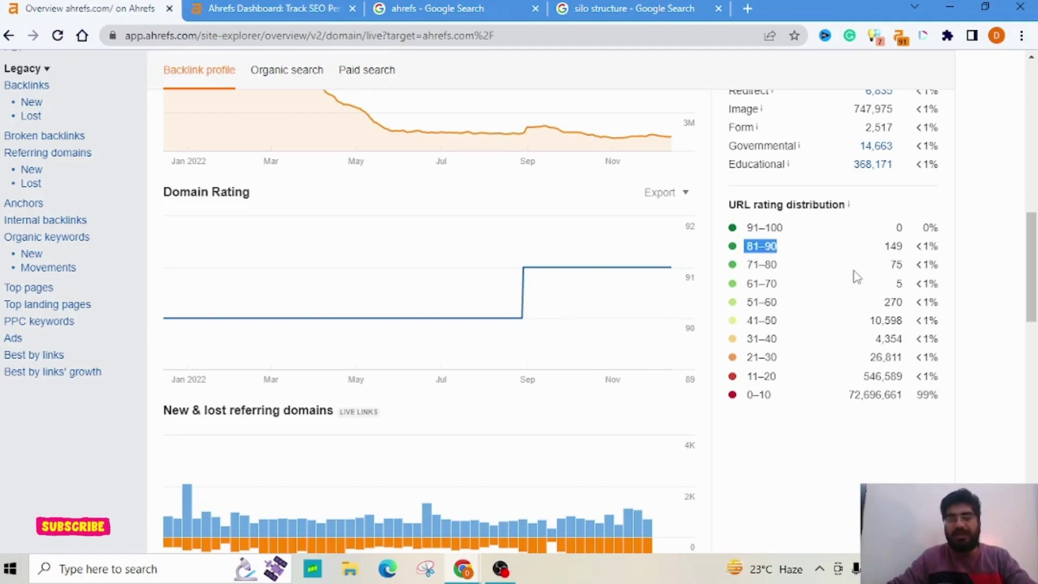
Switch the ahrefs.com Overview from the backlink profile to its Organic search data and bring up the organic traffic chart.
scroll(834, 287, down, 15)
scroll(594, 327, up, 8)
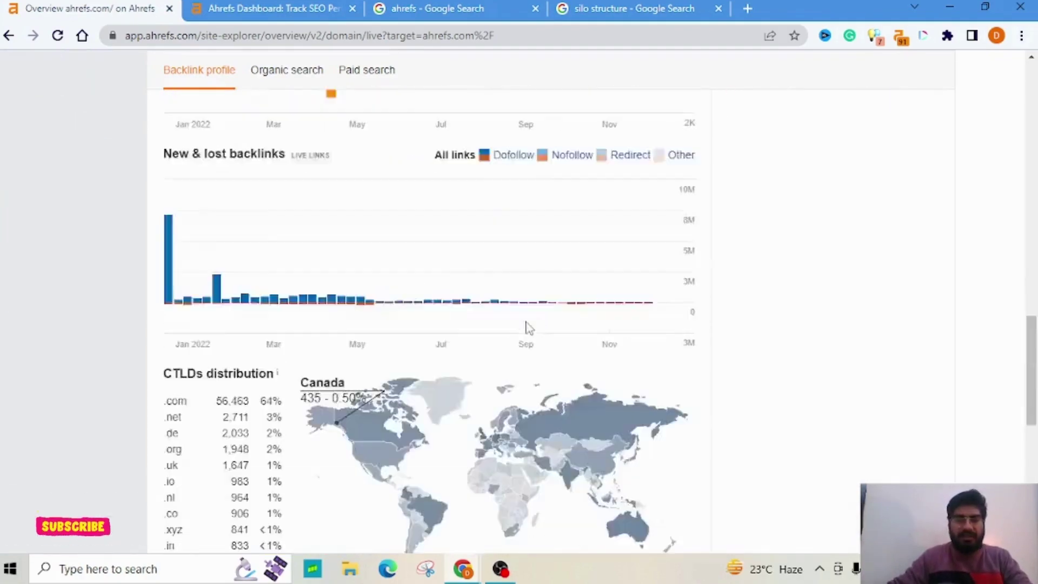
scroll(529, 327, up, 10)
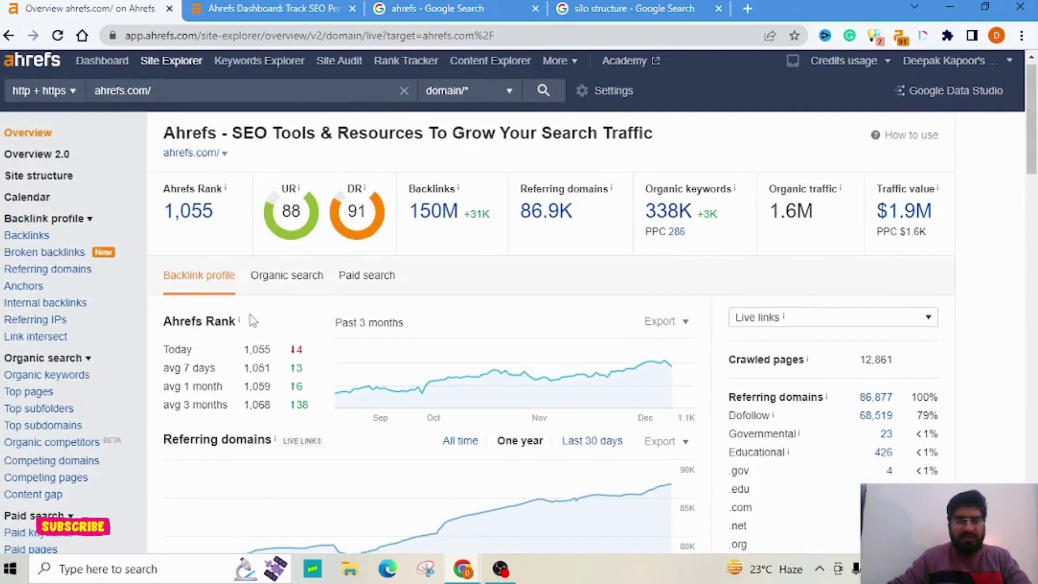
click(280, 287)
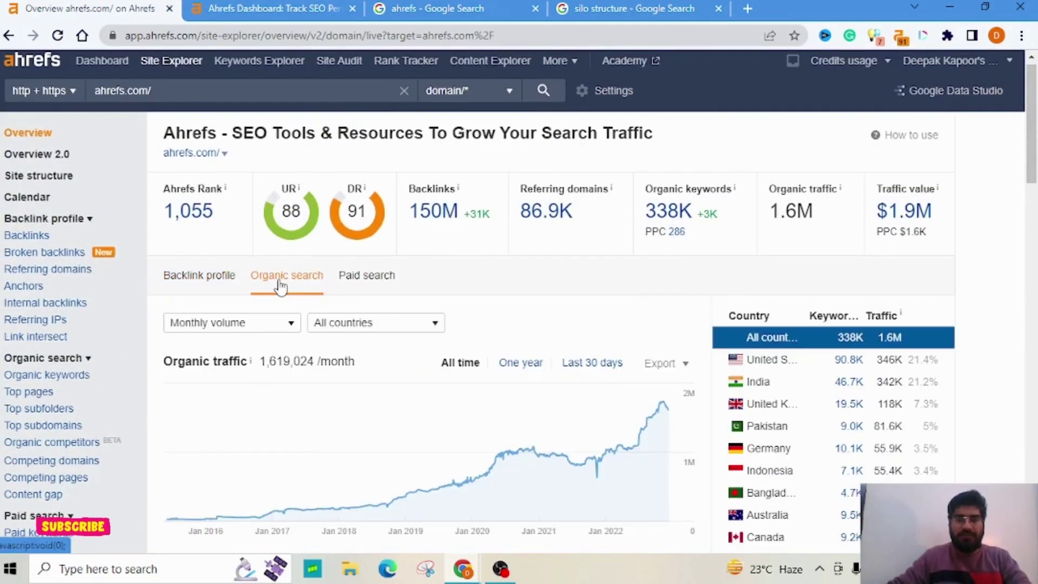
scroll(404, 273, down, 2)
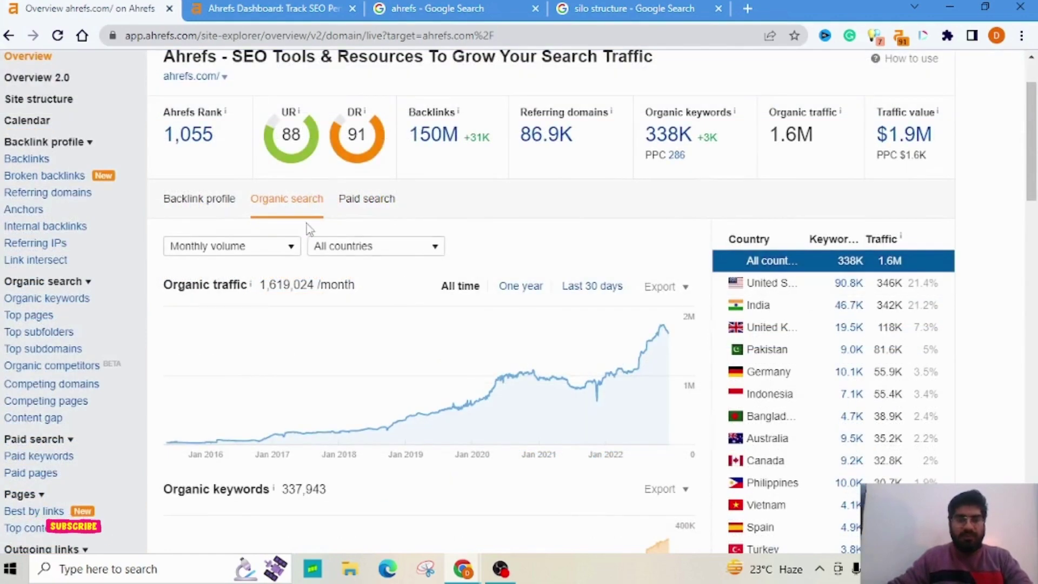
scroll(285, 233, down, 1)
scroll(285, 232, down, 1)
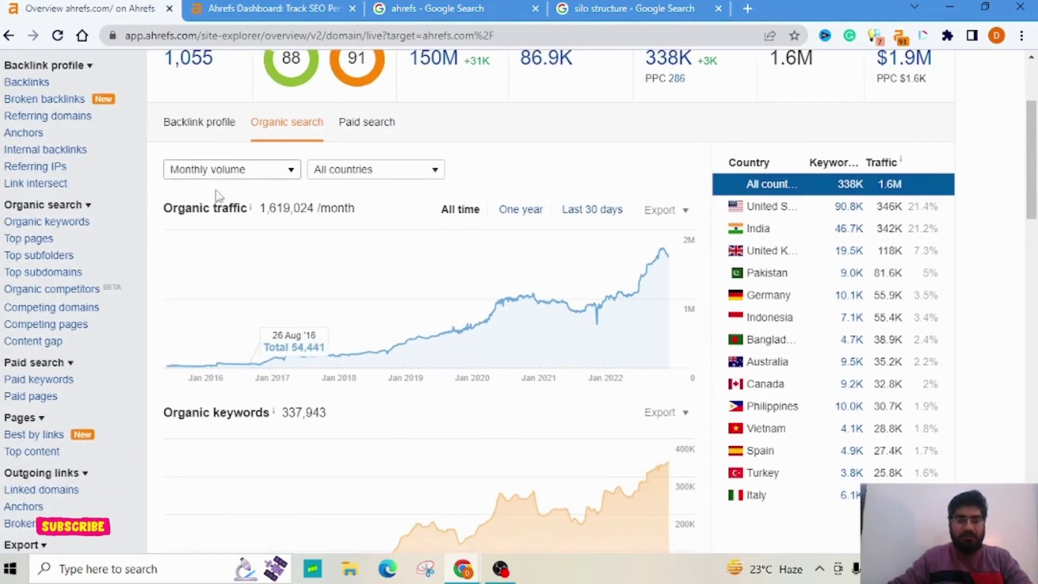
Look through the countries available for filtering the organic search data, keeping All countries selected.
click(347, 175)
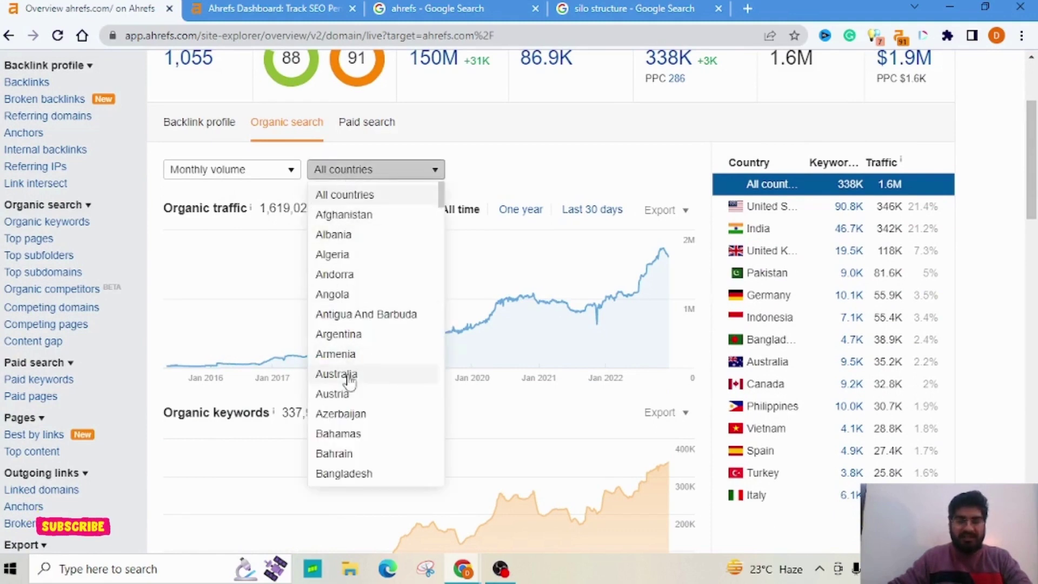
scroll(341, 243, down, 10)
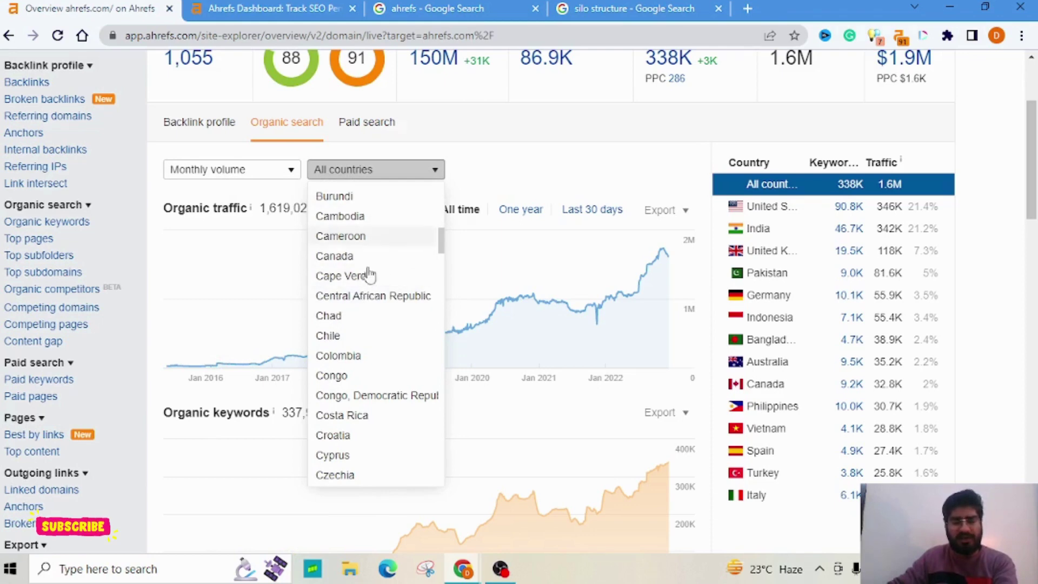
click(354, 173)
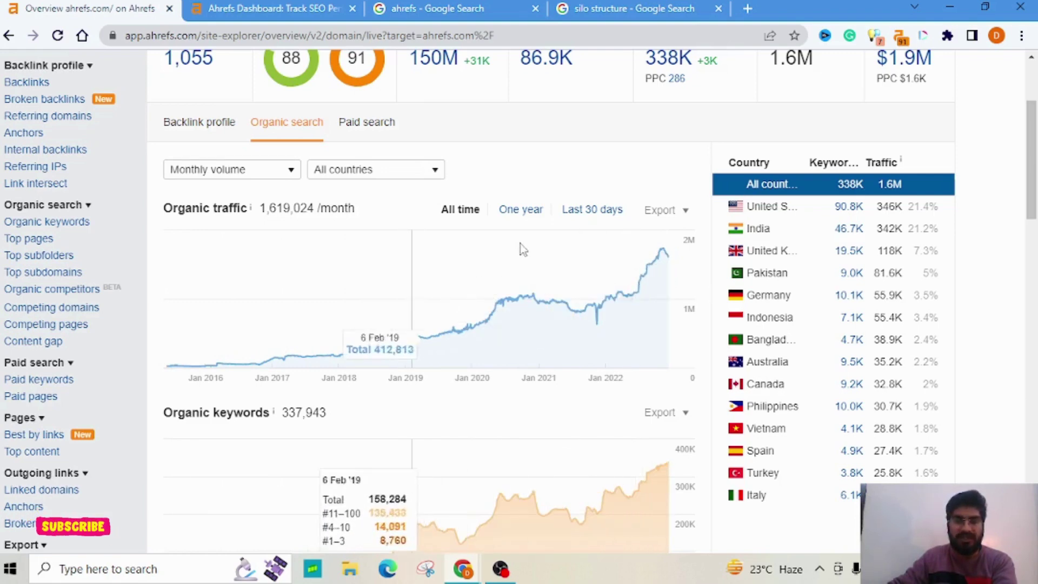
Show one year of organic traffic and compare the Average volume calculation with Monthly volume, ending on Monthly volume.
click(519, 215)
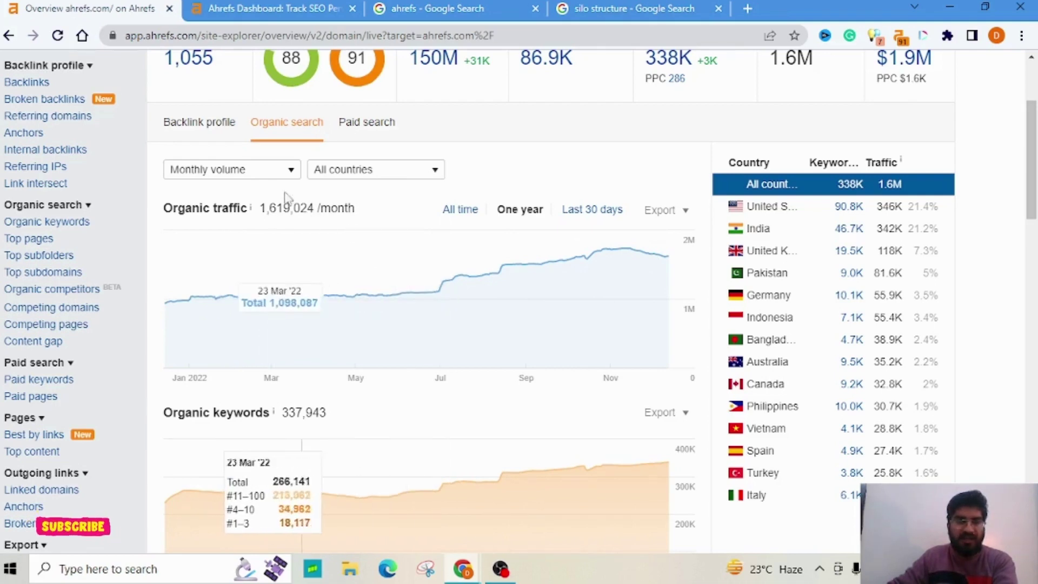
click(270, 181)
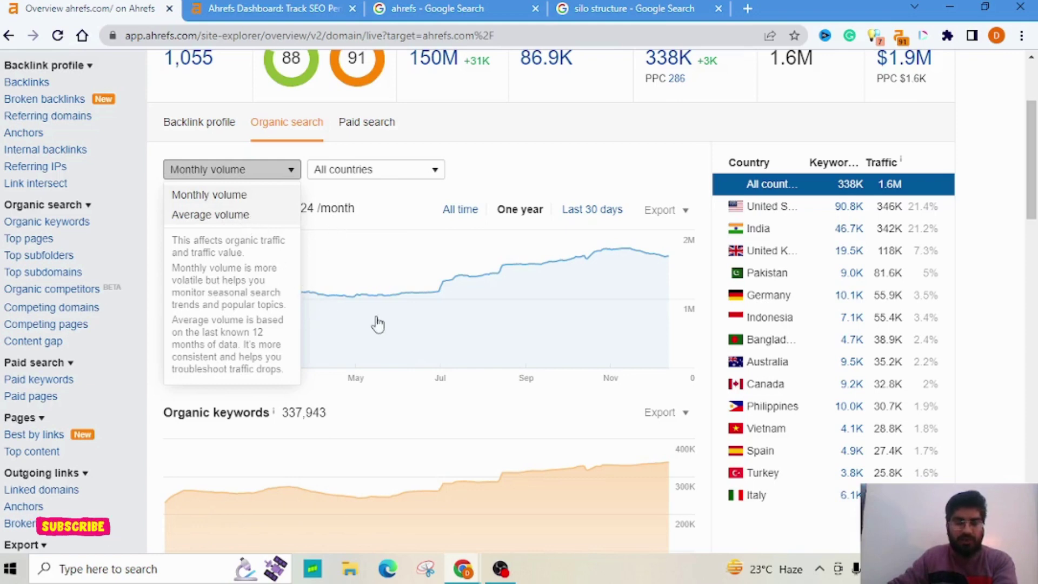
click(210, 214)
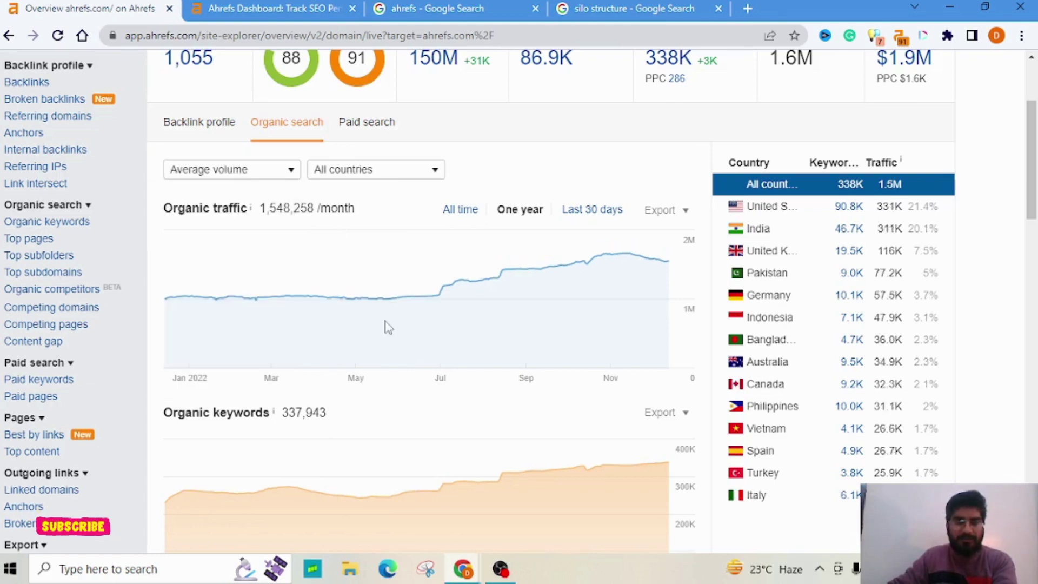
click(287, 171)
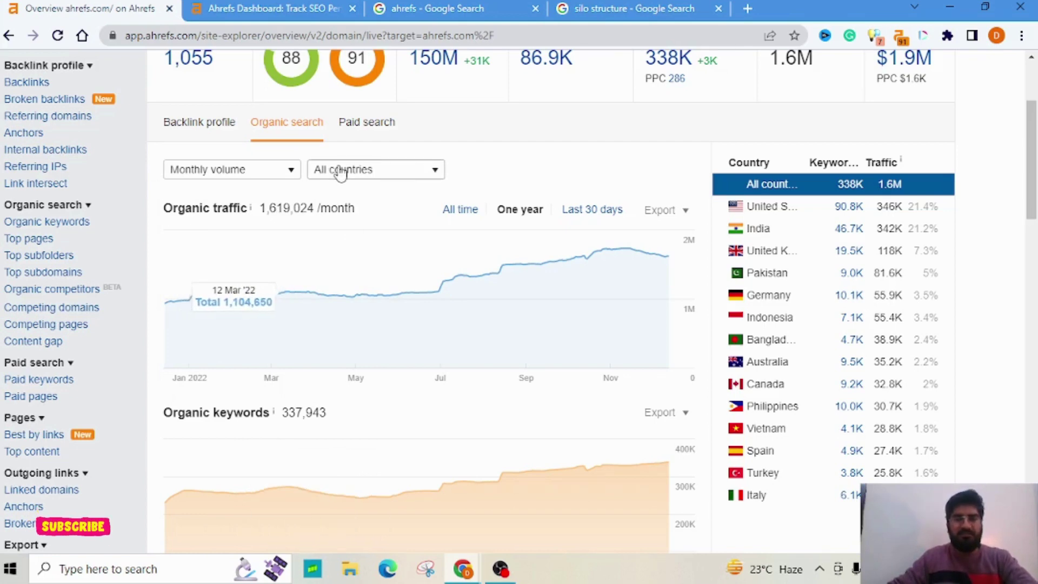
View organic traffic for the last 30 days and check the Organic keywords chart for the same period.
click(577, 215)
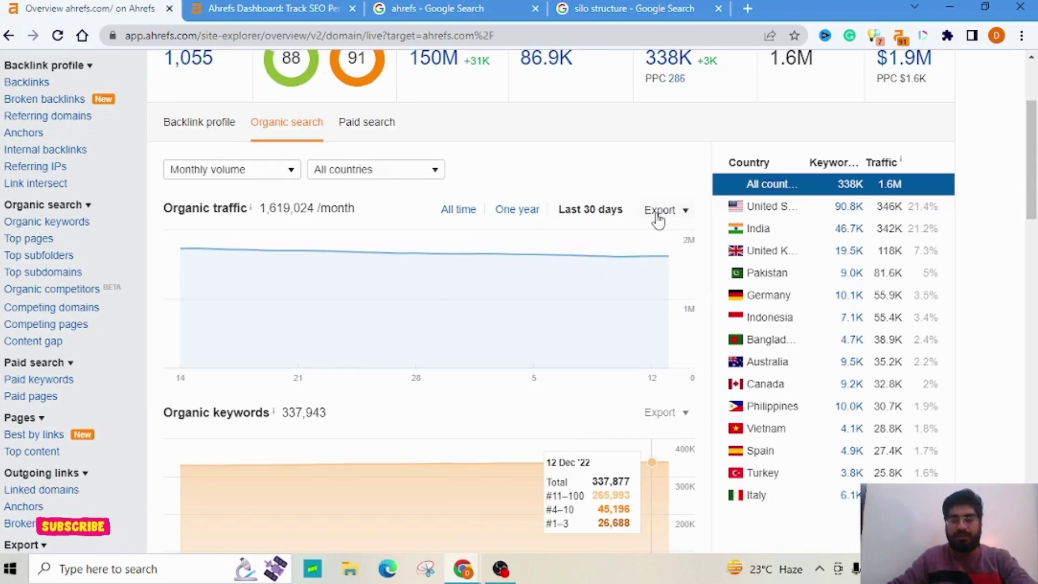
scroll(658, 221, down, 3)
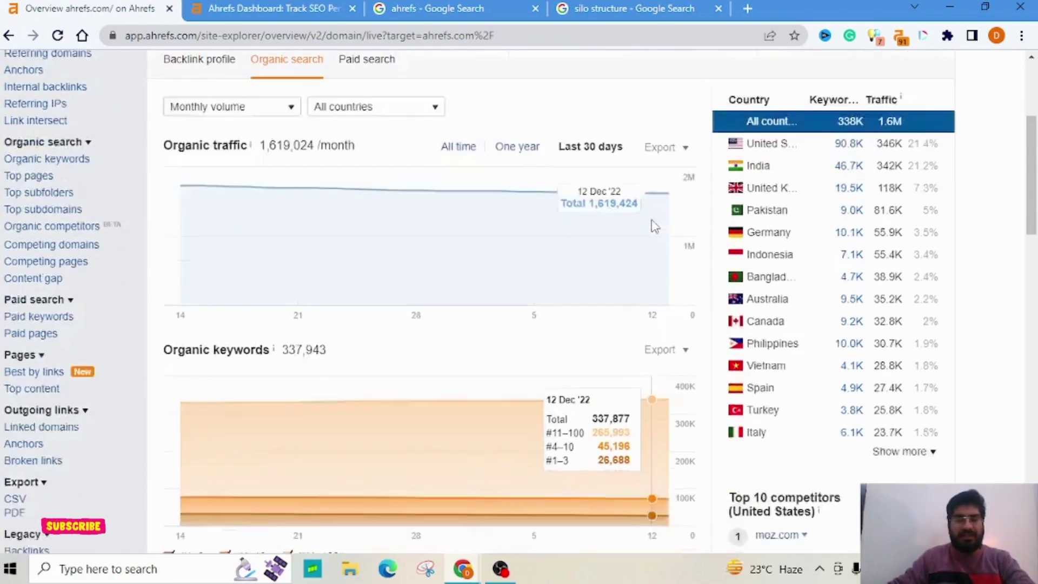
double_click(246, 259)
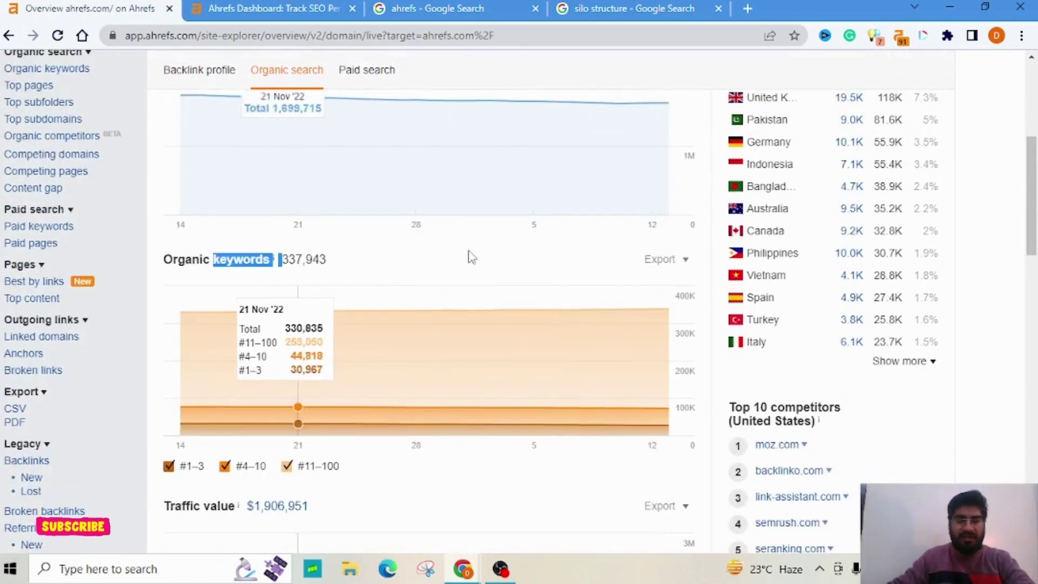
scroll(471, 254, up, 3)
Set the organic search charts to One year and review the organic traffic and organic keywords trends.
click(526, 217)
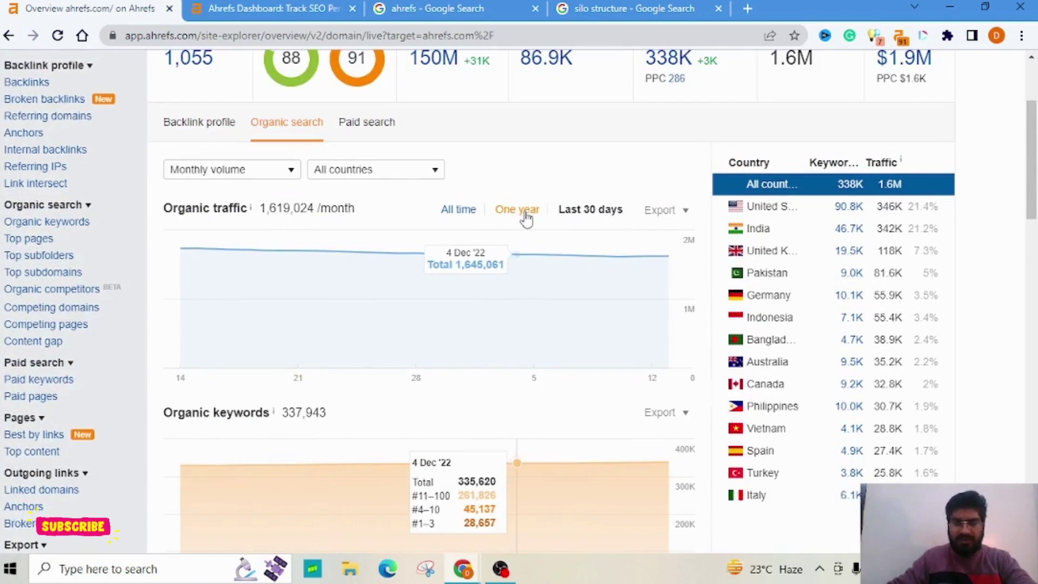
scroll(526, 222, down, 3)
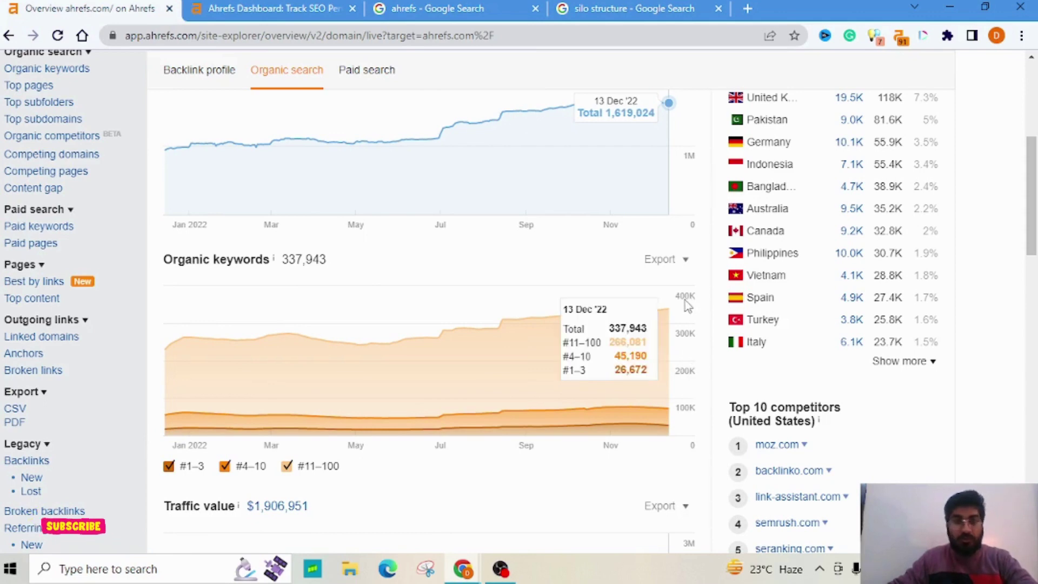
scroll(669, 313, down, 1)
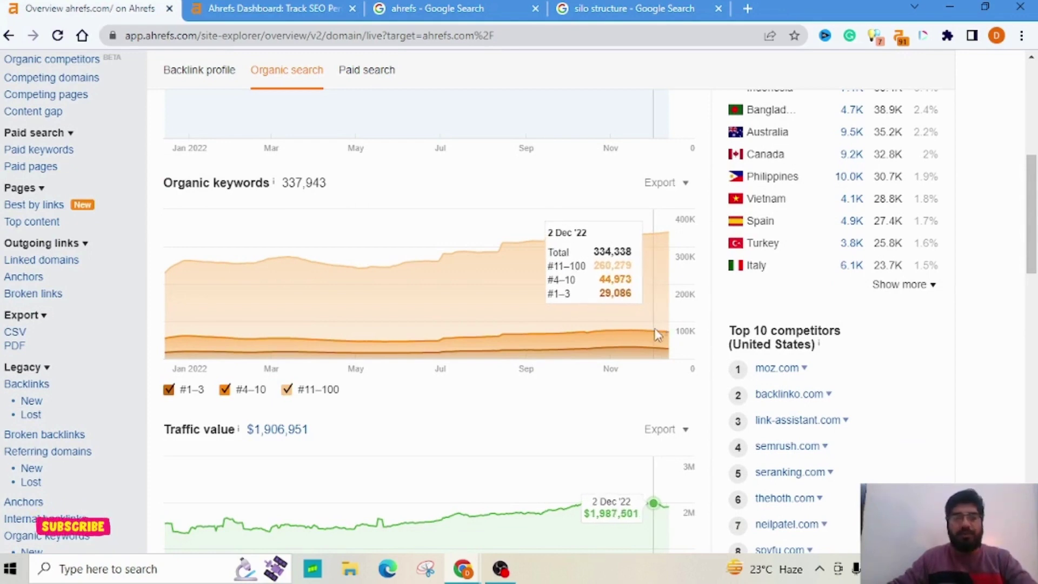
scroll(656, 336, down, 3)
scroll(656, 335, up, 3)
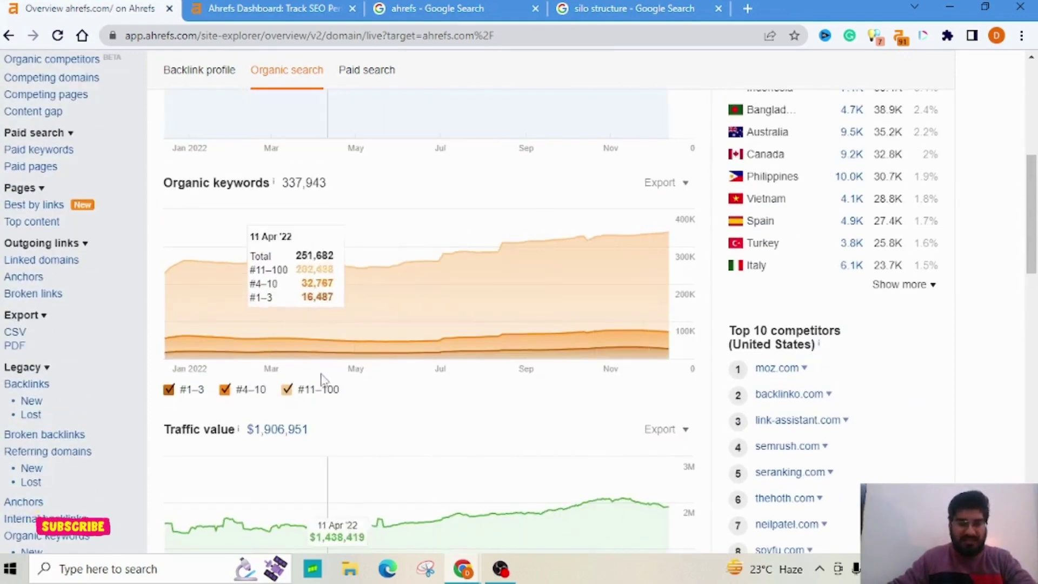
Isolate the #1–3 positions in the Organic keywords chart by hiding #11–100 and #4–10, and restore both ranges after viewing.
click(286, 390)
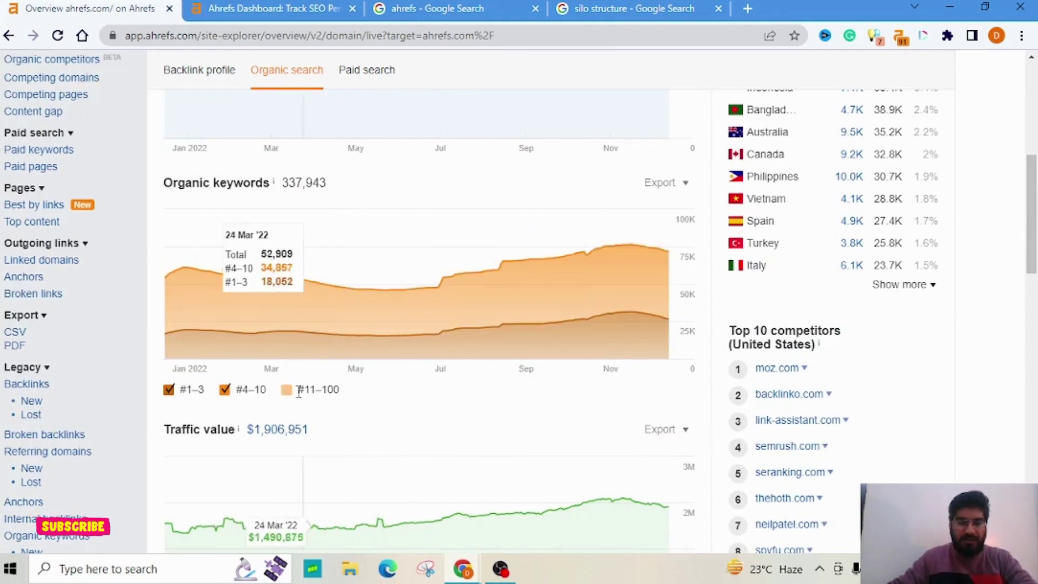
click(225, 390)
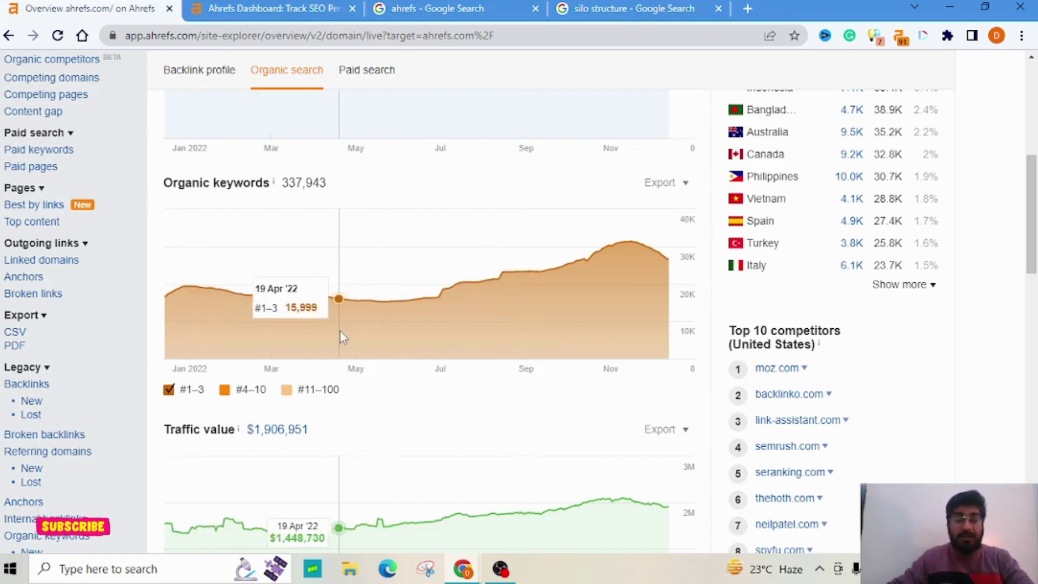
scroll(339, 331, down, 1)
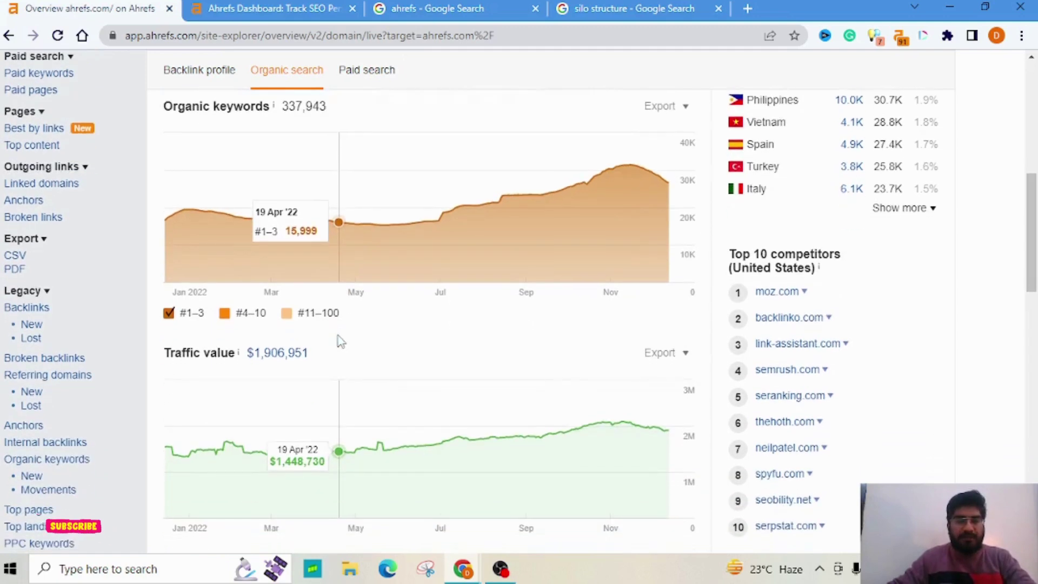
click(224, 313)
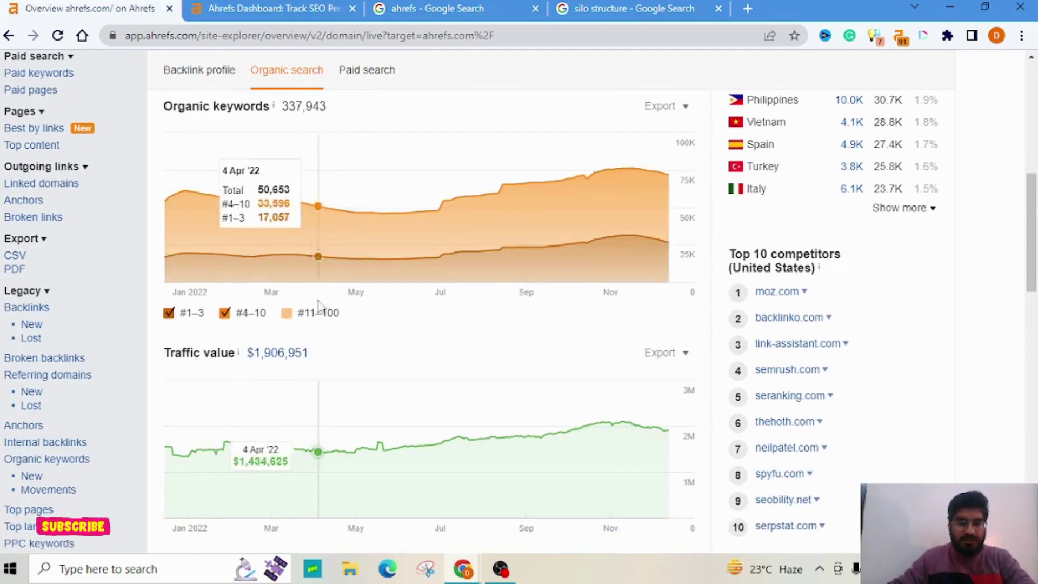
click(289, 316)
Examine the organic Traffic value figure and its one-year trend chart.
scroll(394, 319, down, 2)
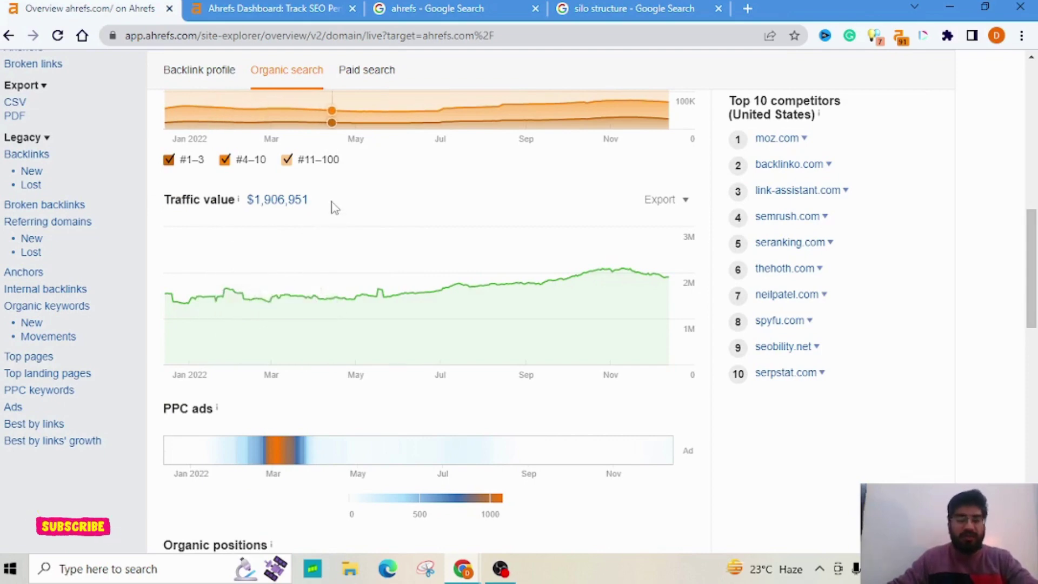
drag(312, 207, 246, 208)
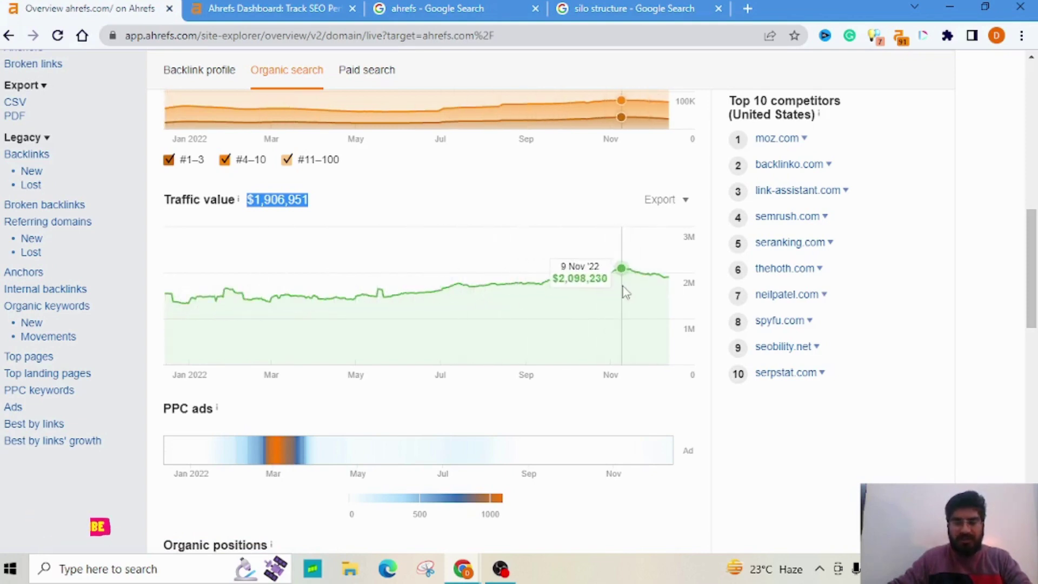
Examine the PPC ads timeline and the Organic positions heatmap in the Organic search data.
scroll(166, 185, down, 4)
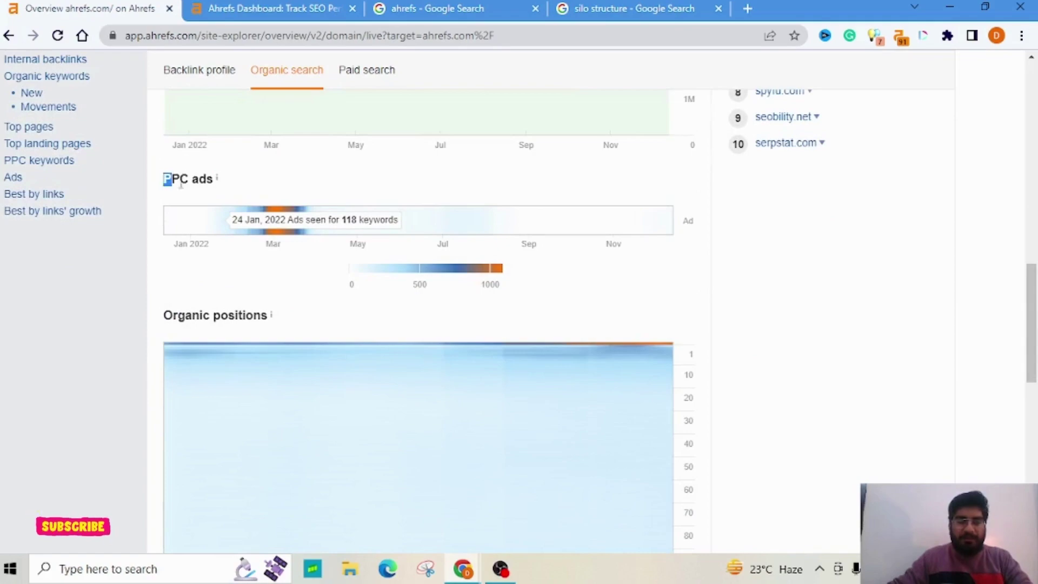
scroll(298, 211, up, 15)
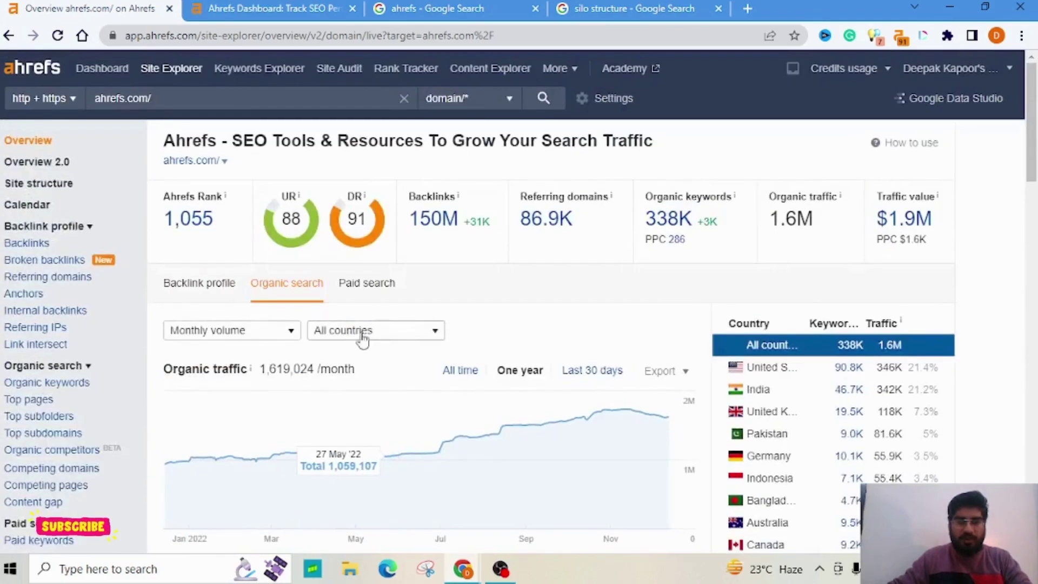
scroll(361, 291, down, 12)
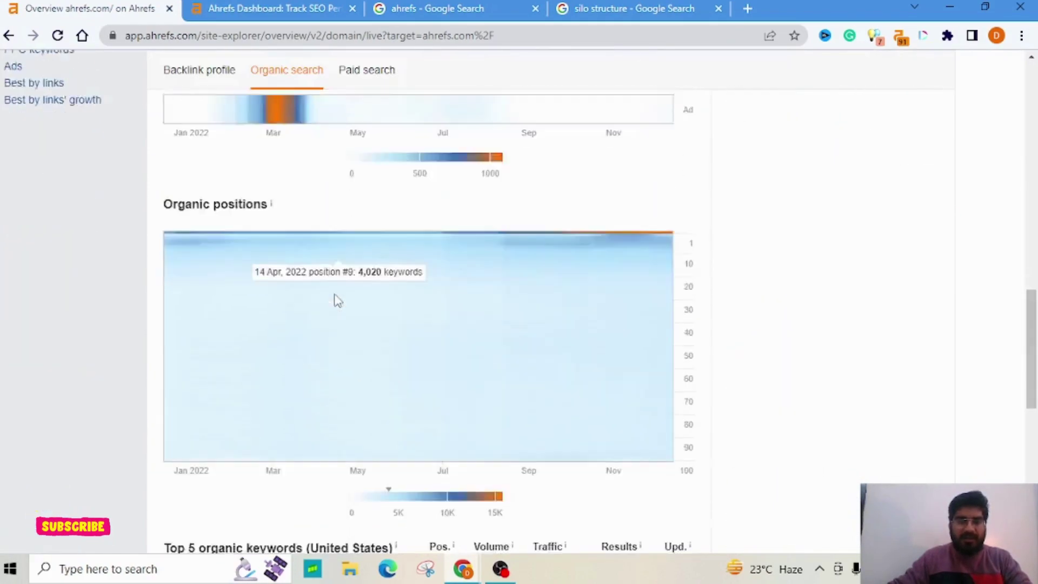
scroll(337, 300, up, 2)
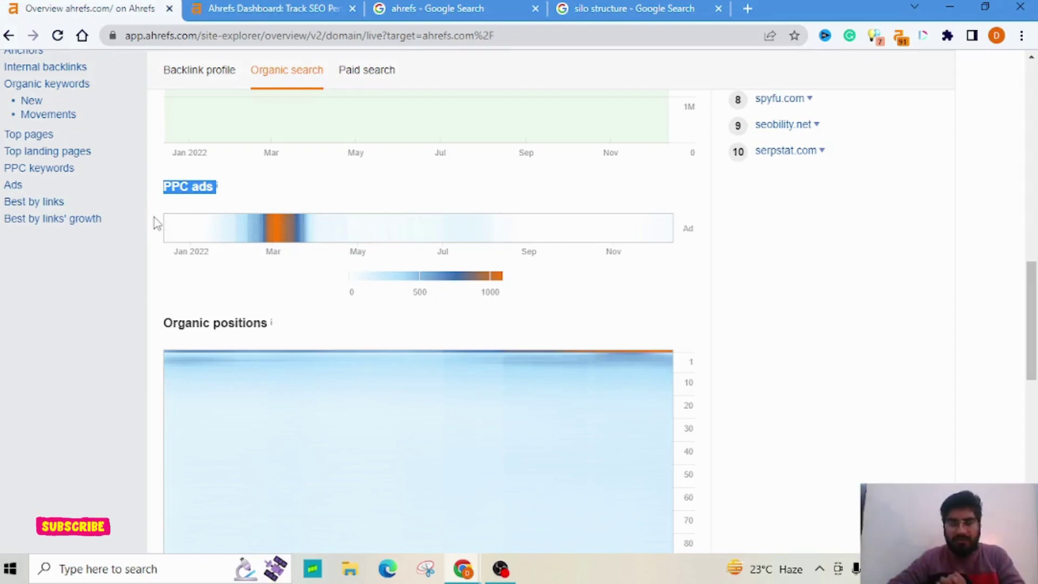
Inspect the Organic positions heatmap for keyword distribution by date and ranking position.
scroll(157, 224, down, 3)
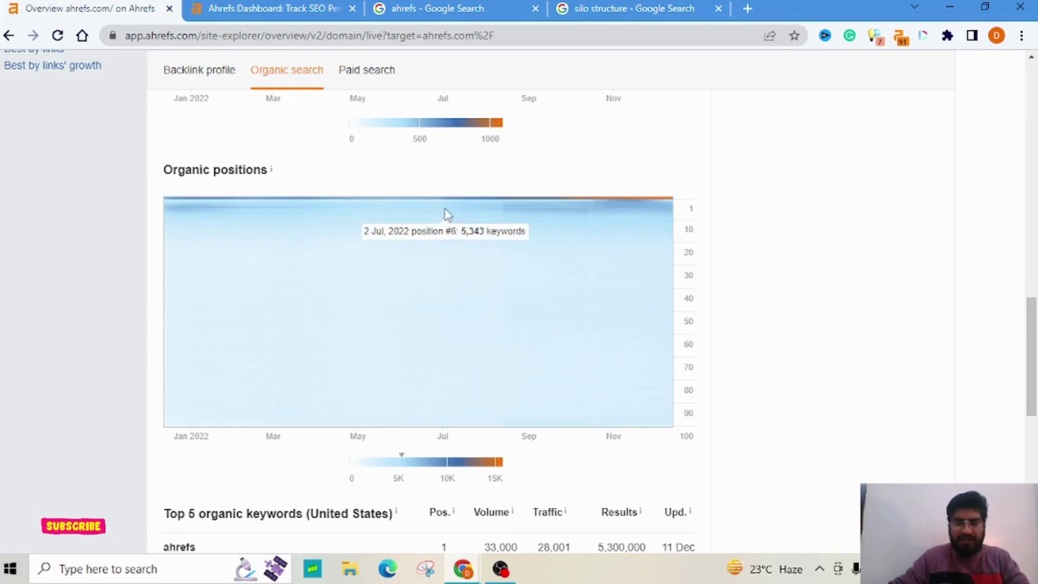
scroll(456, 206, down, 3)
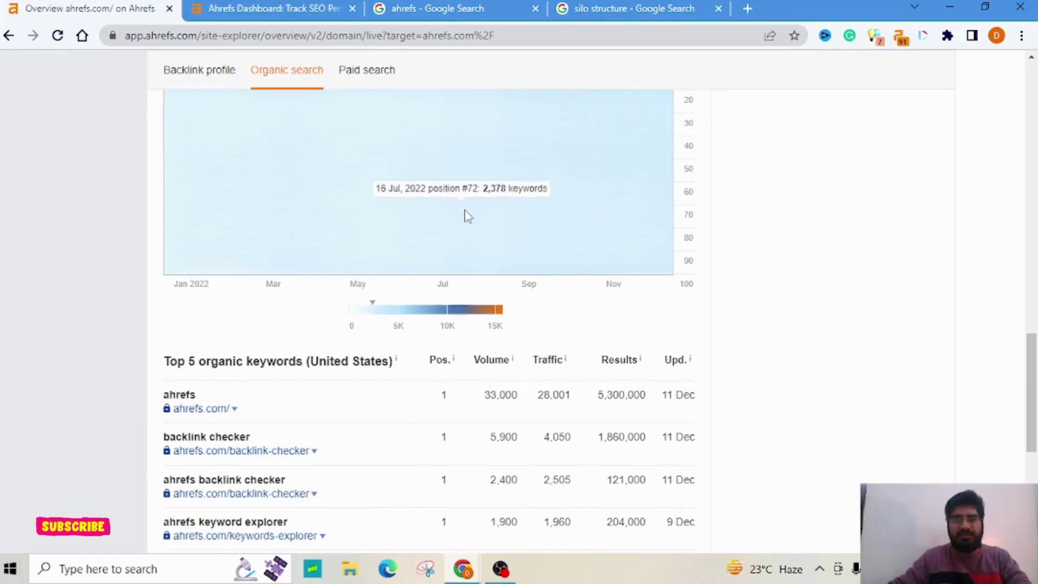
scroll(465, 215, up, 3)
Examine the Top 5 organic keywords (United States) table, including the volume, traffic, results and update date for the keyword "ahrefs".
scroll(470, 284, down, 5)
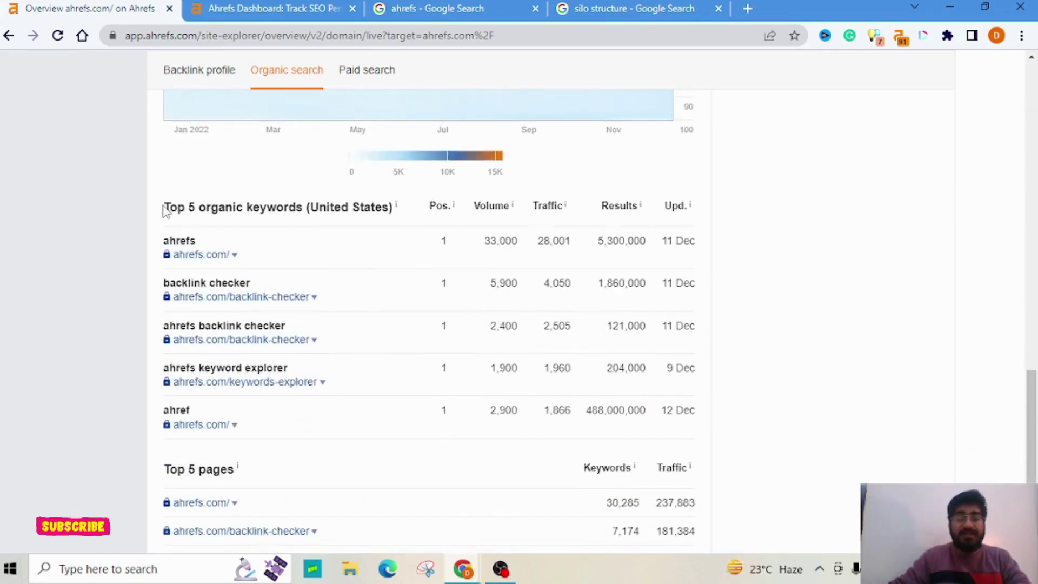
drag(202, 209, 278, 222)
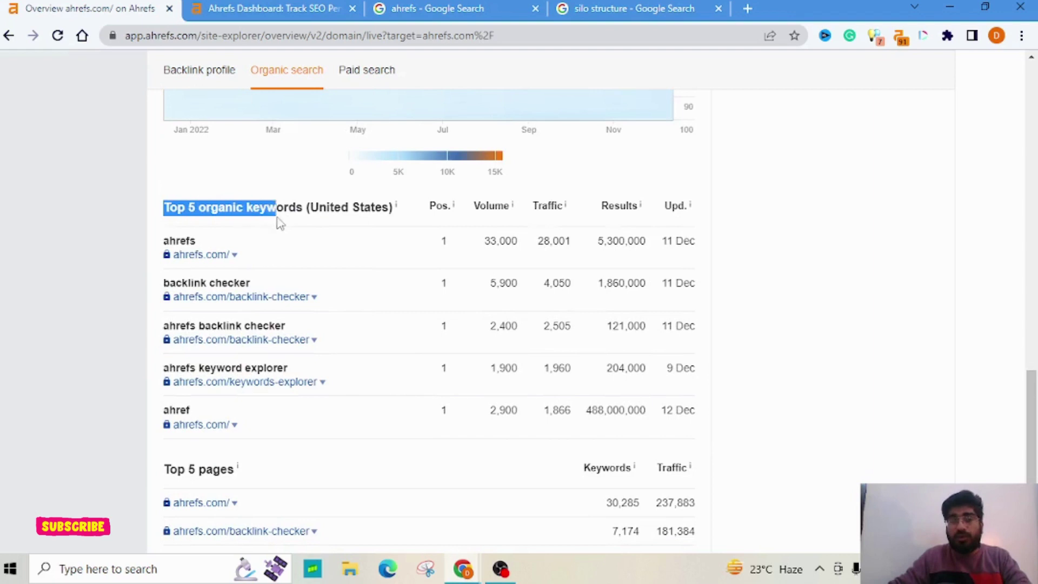
click(314, 208)
drag(351, 211, 390, 215)
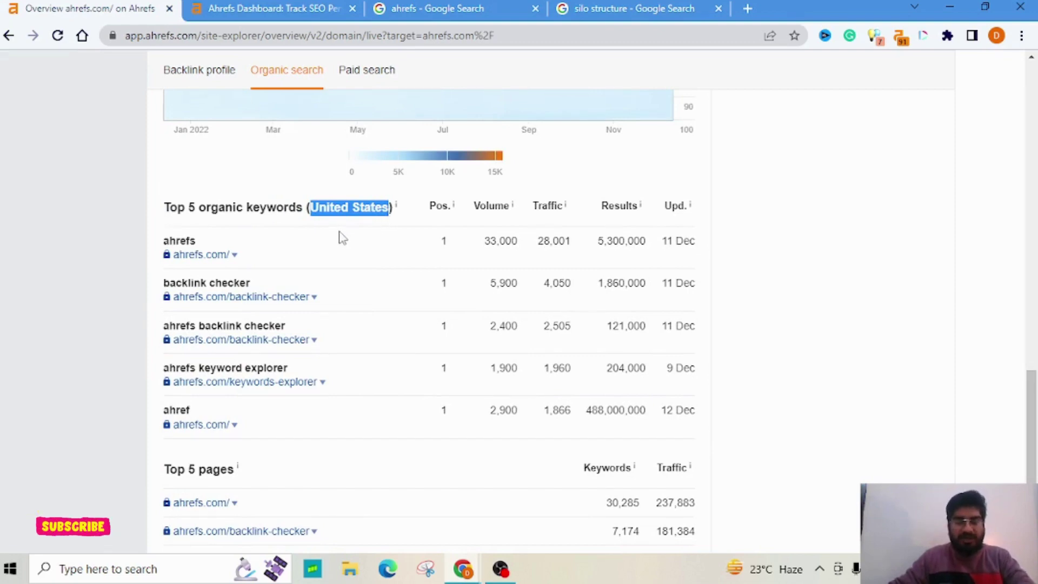
scroll(324, 243, down, 1)
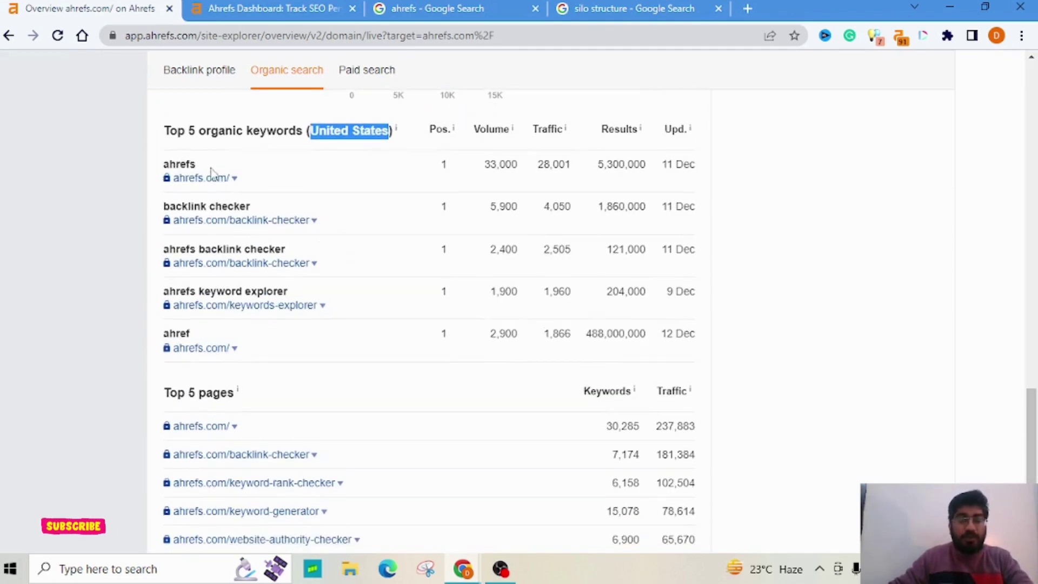
drag(162, 167, 191, 164)
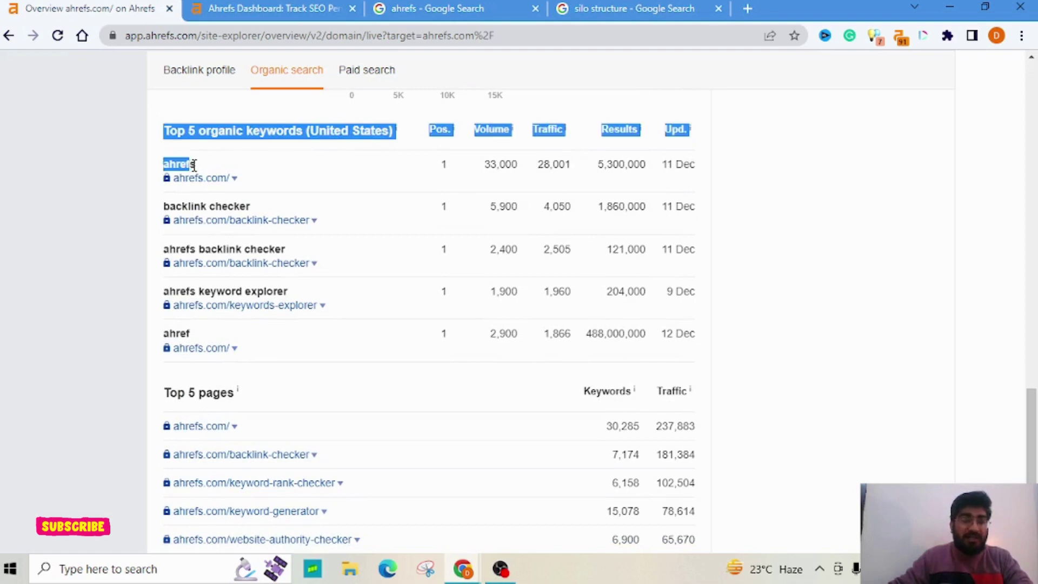
click(178, 249)
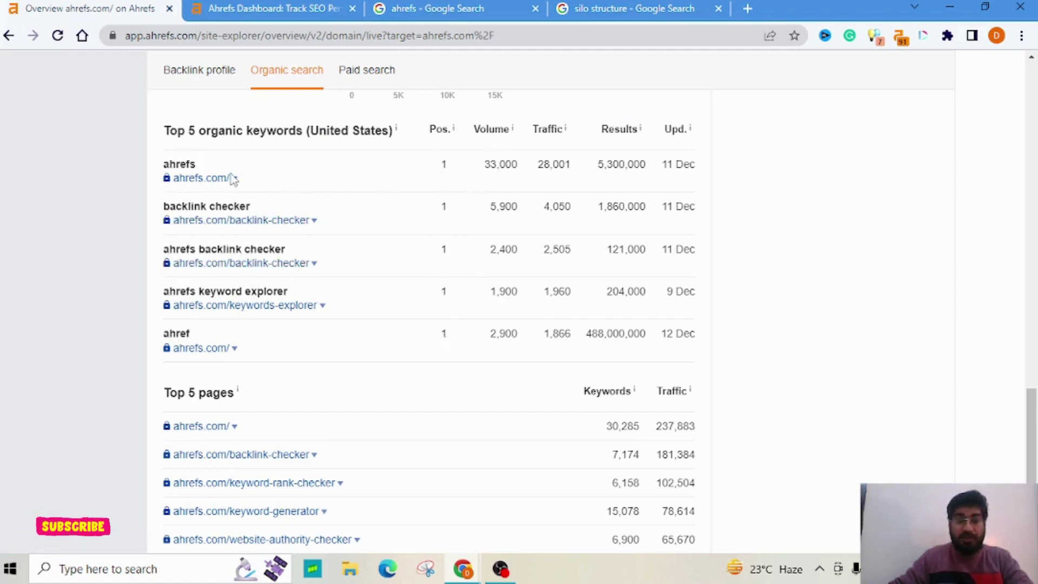
double_click(493, 164)
double_click(544, 165)
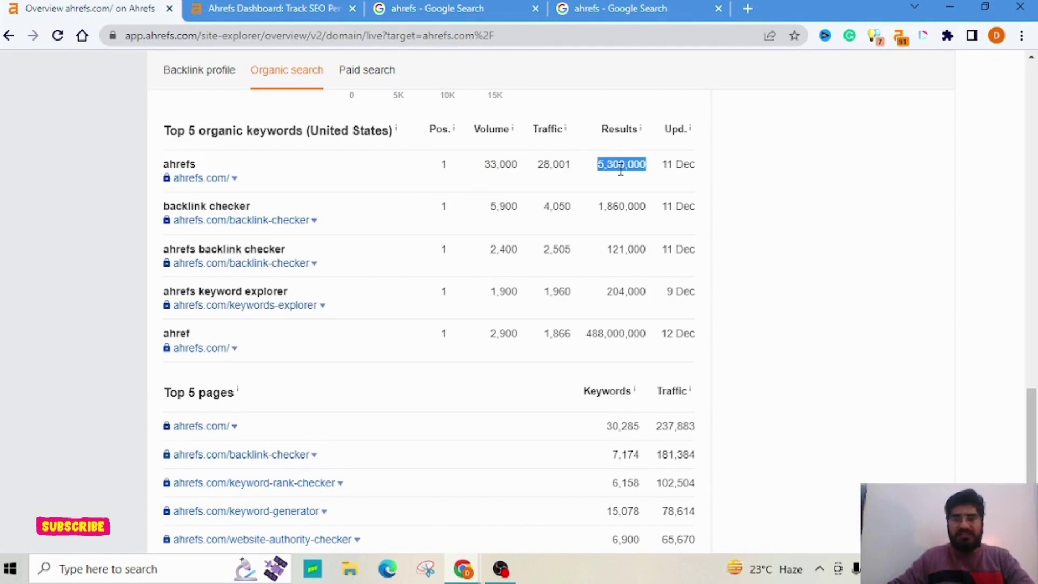
Examine the Top 5 pages table, including the keywords and traffic figures for the ahrefs.com/ page.
scroll(681, 168, down, 1)
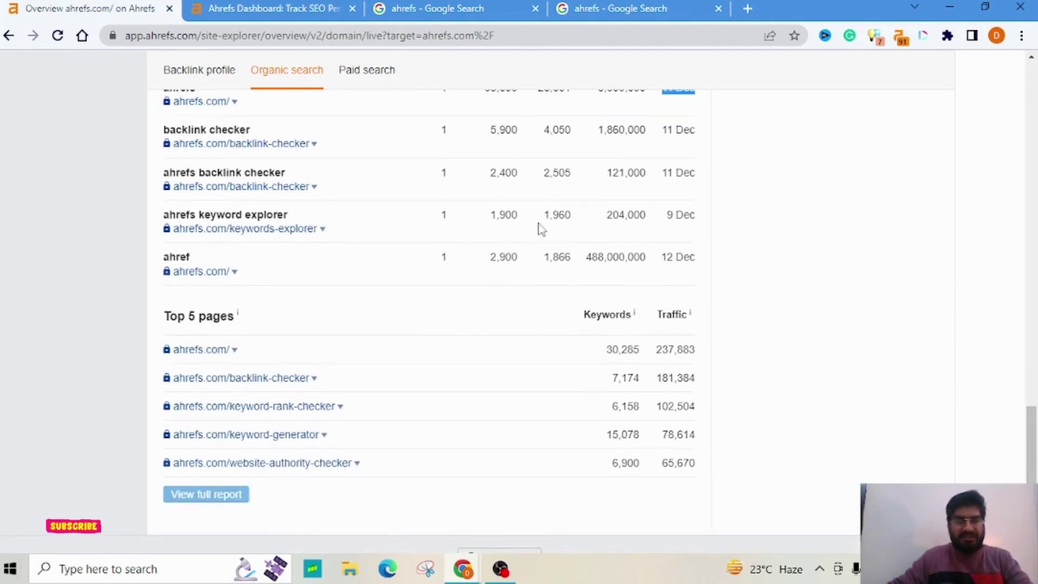
scroll(541, 231, down, 1)
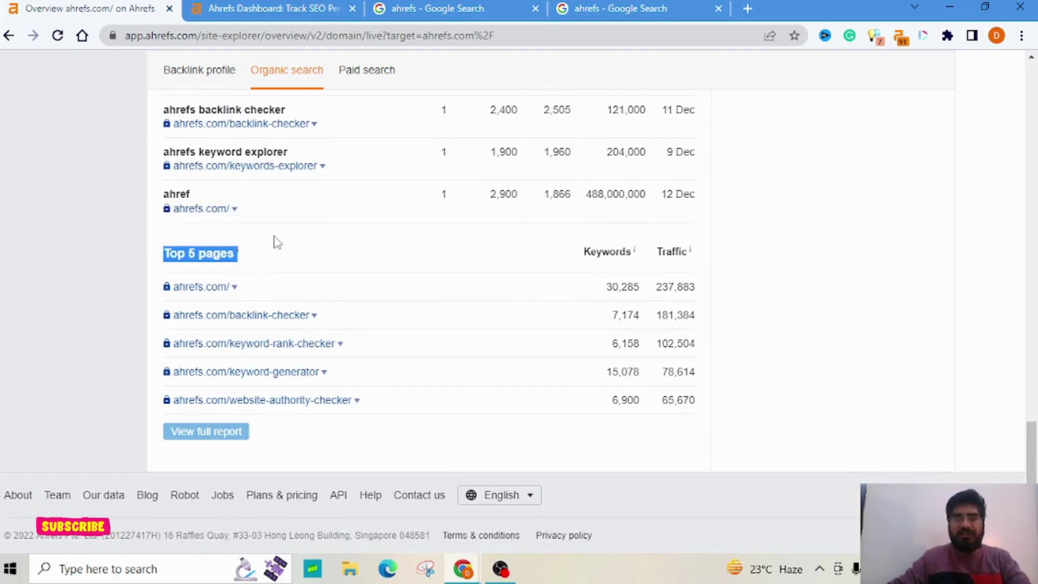
click(262, 270)
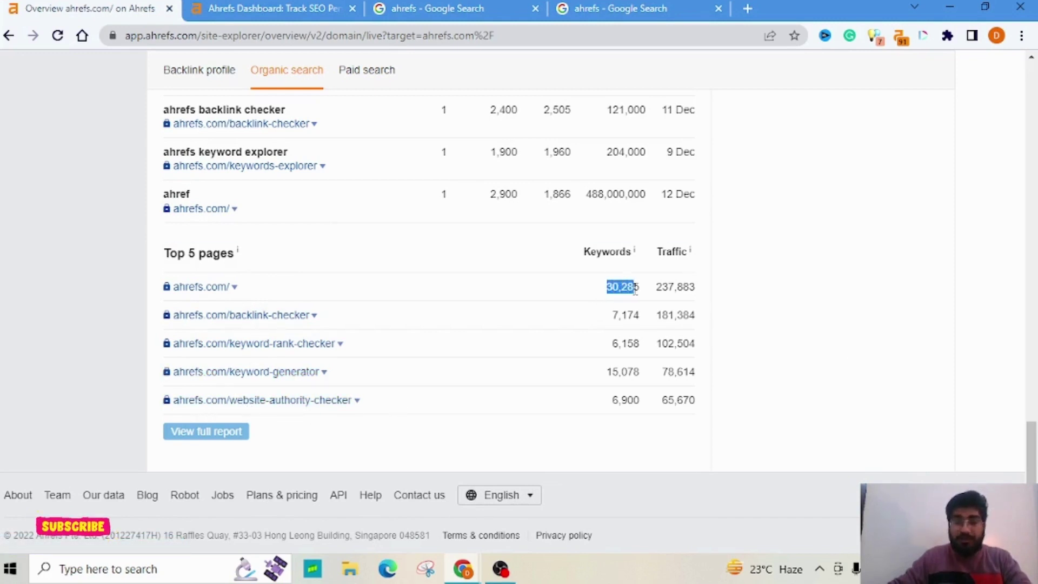
click(508, 305)
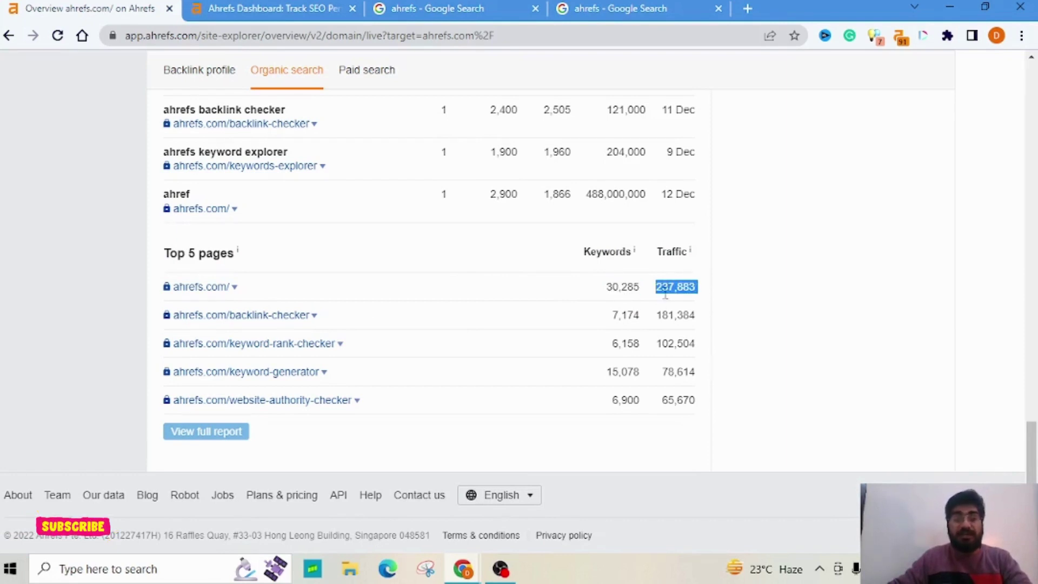
click(634, 356)
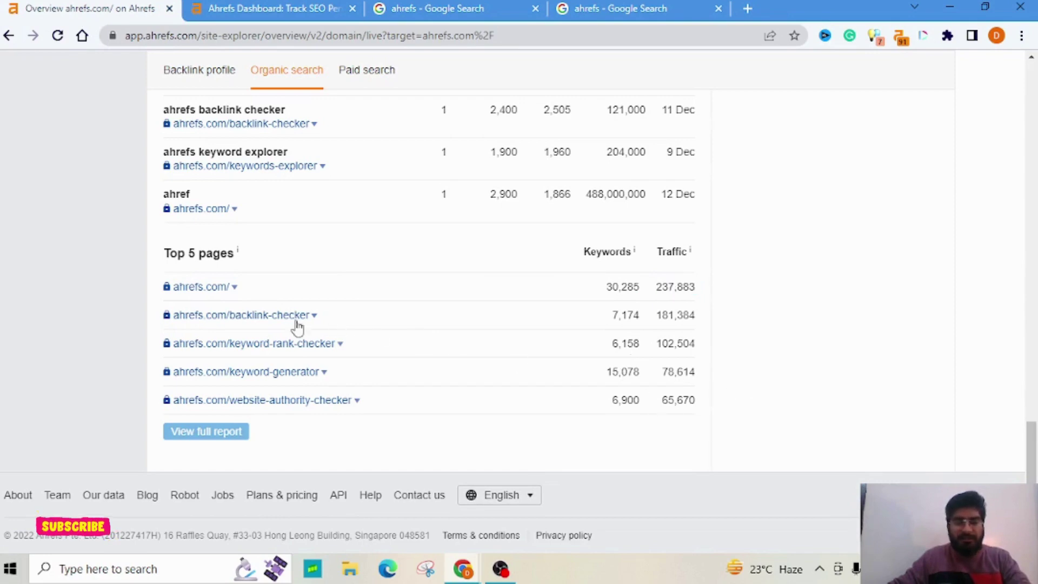
Examine the organic search country table, comparing keywords and traffic share from the United States down to Italy.
scroll(683, 372, up, 20)
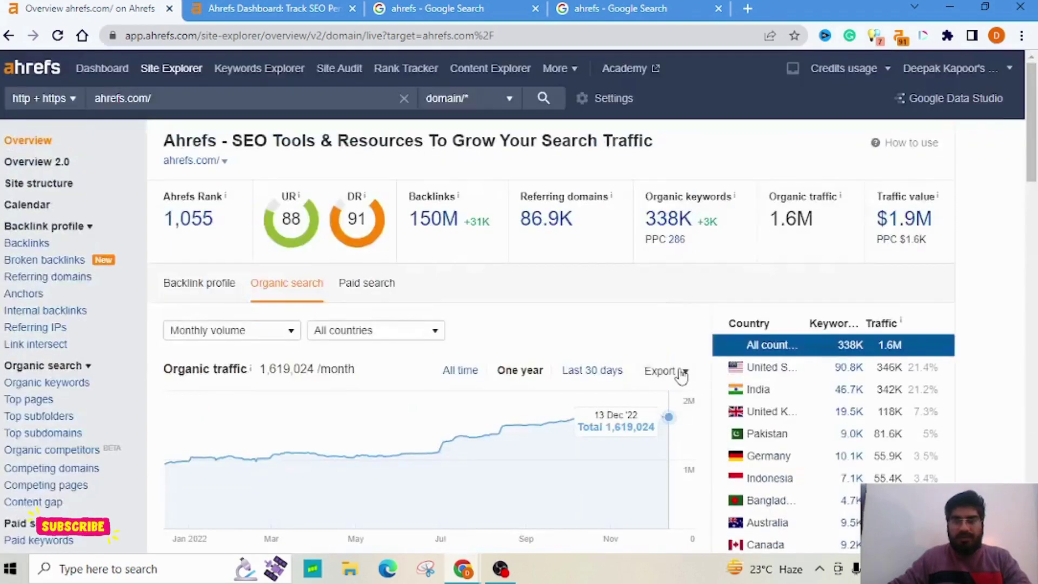
scroll(682, 377, down, 3)
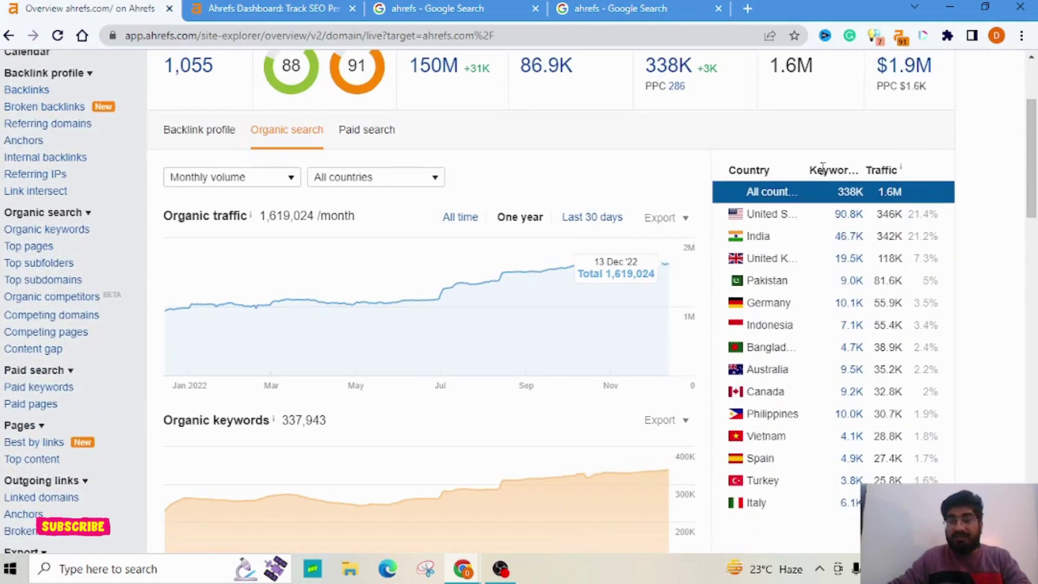
scroll(949, 176, up, 3)
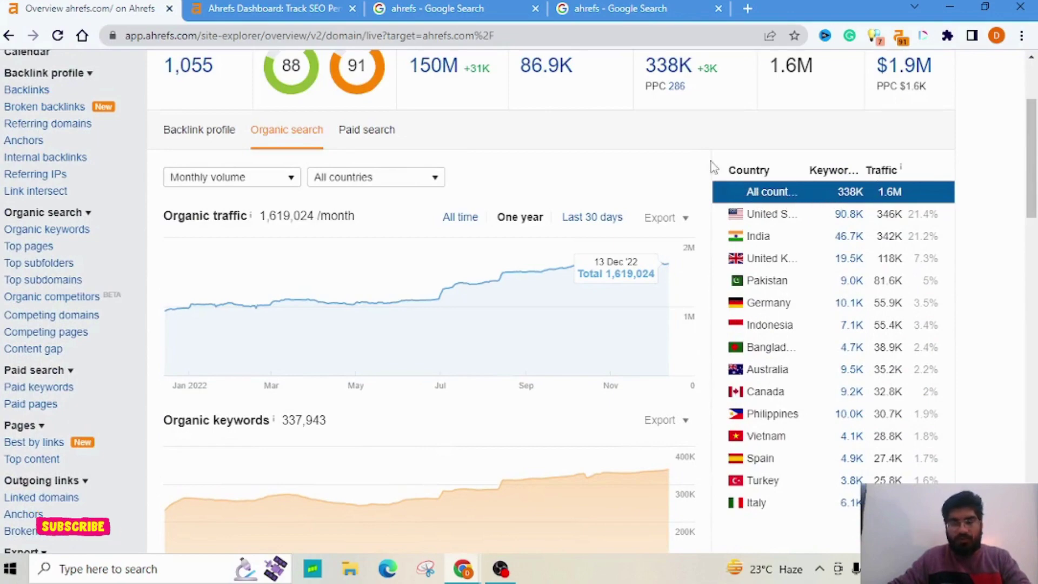
scroll(449, 130, up, 3)
scroll(798, 186, down, 2)
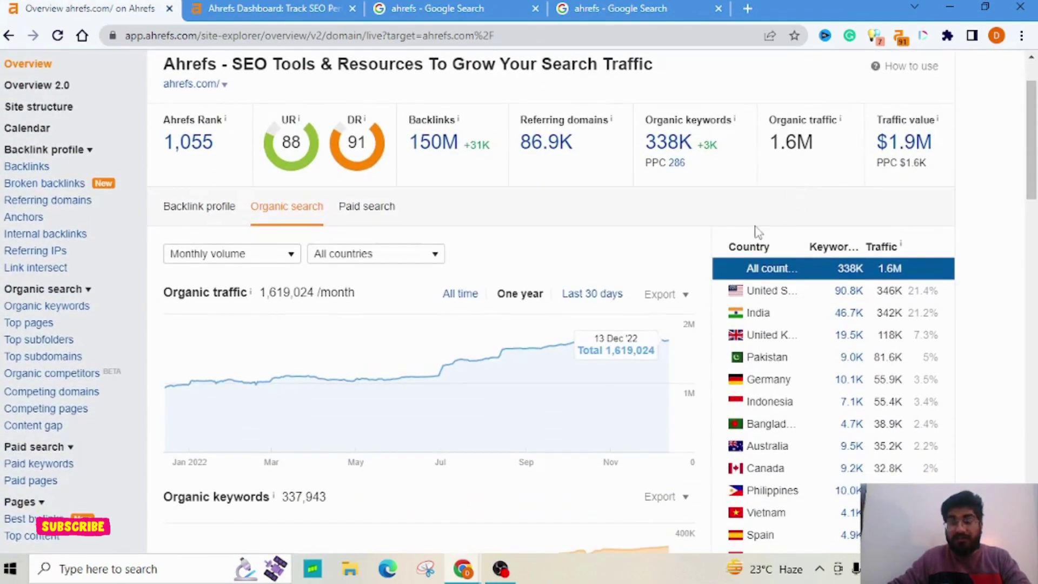
scroll(762, 227, down, 3)
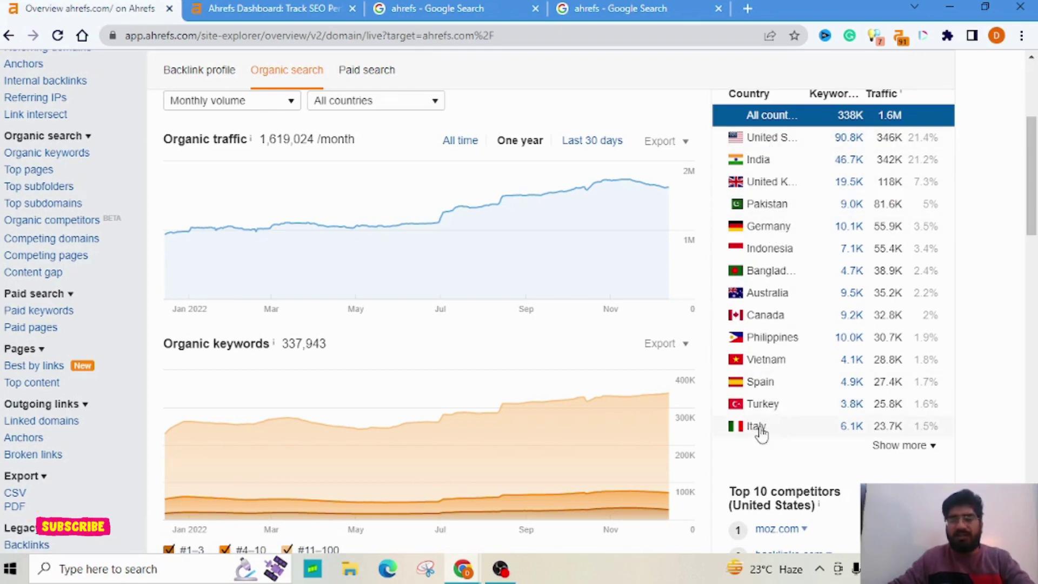
scroll(754, 427, down, 1)
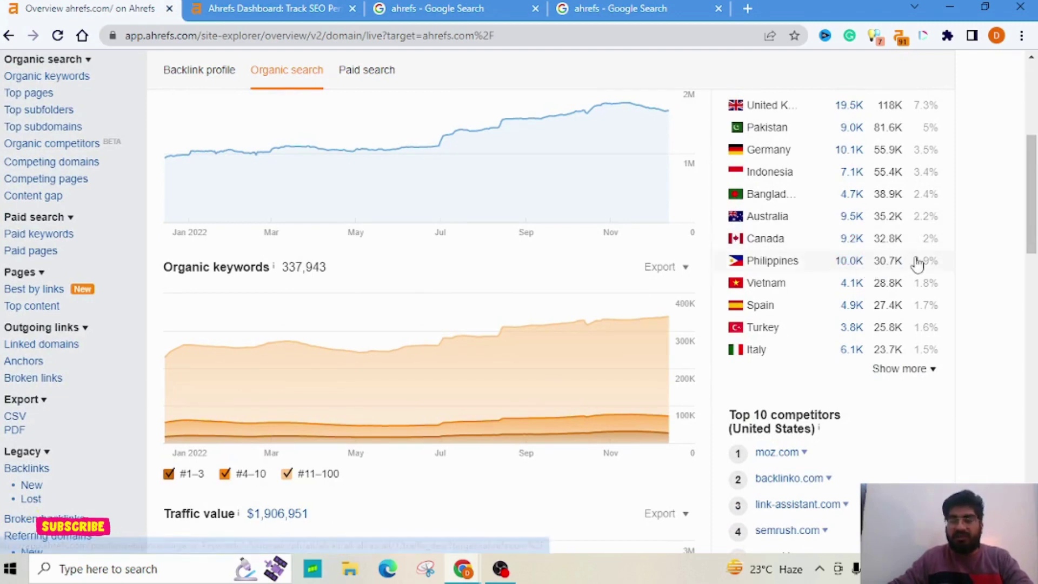
scroll(894, 215, up, 5)
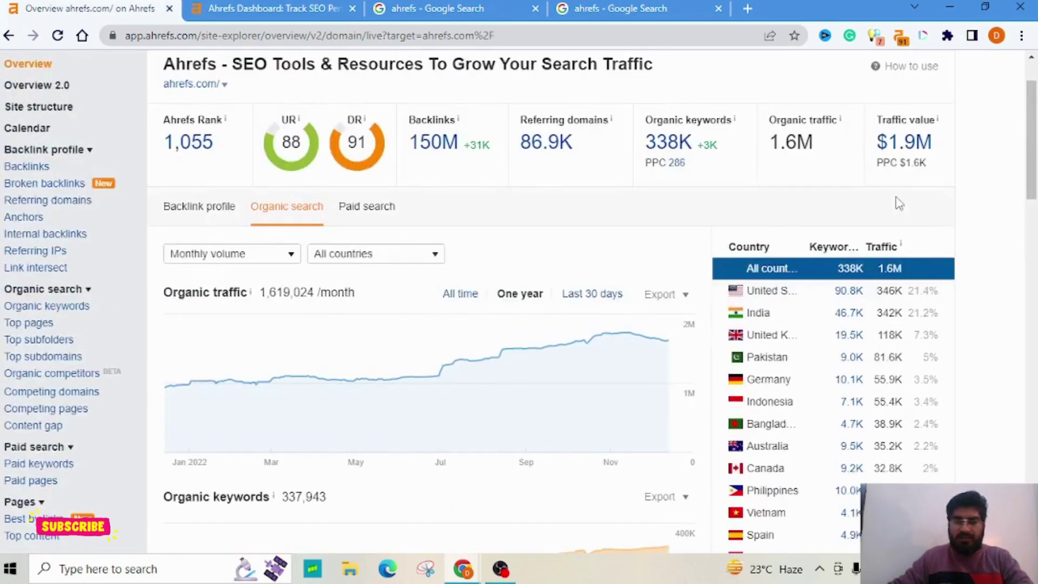
scroll(903, 303, down, 5)
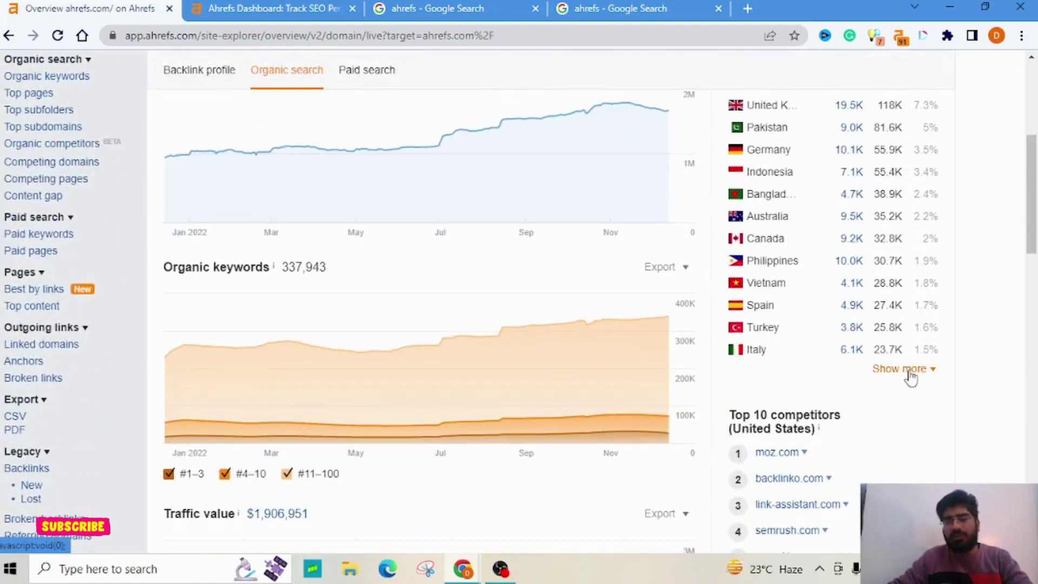
scroll(913, 374, up, 5)
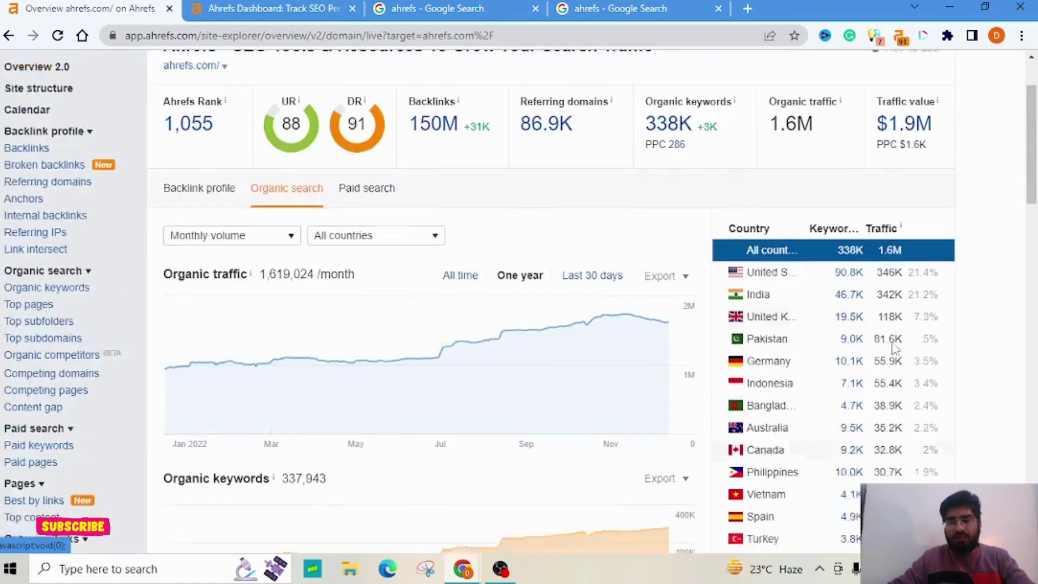
scroll(800, 338, down, 7)
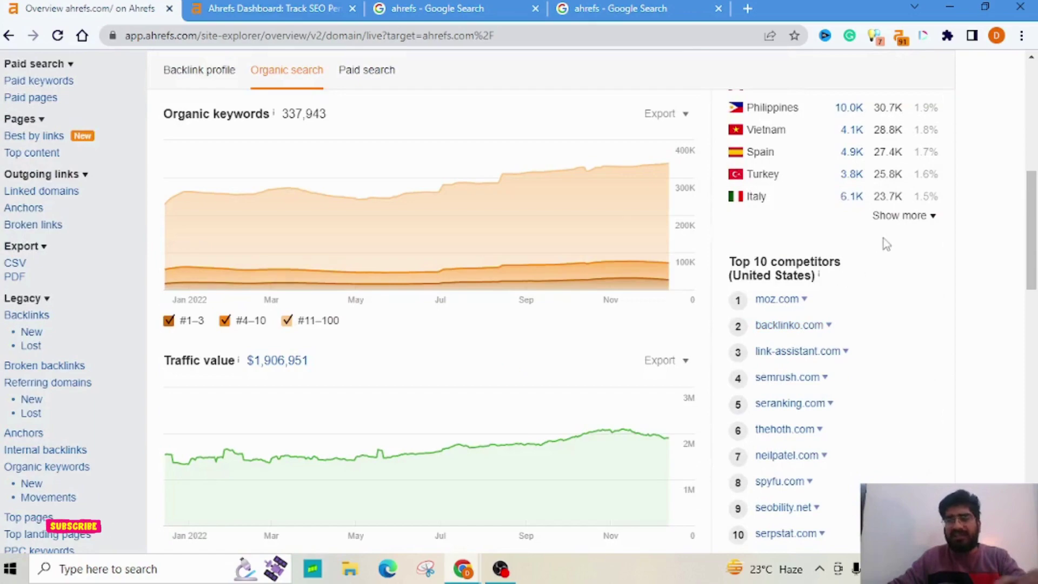
scroll(879, 265, up, 6)
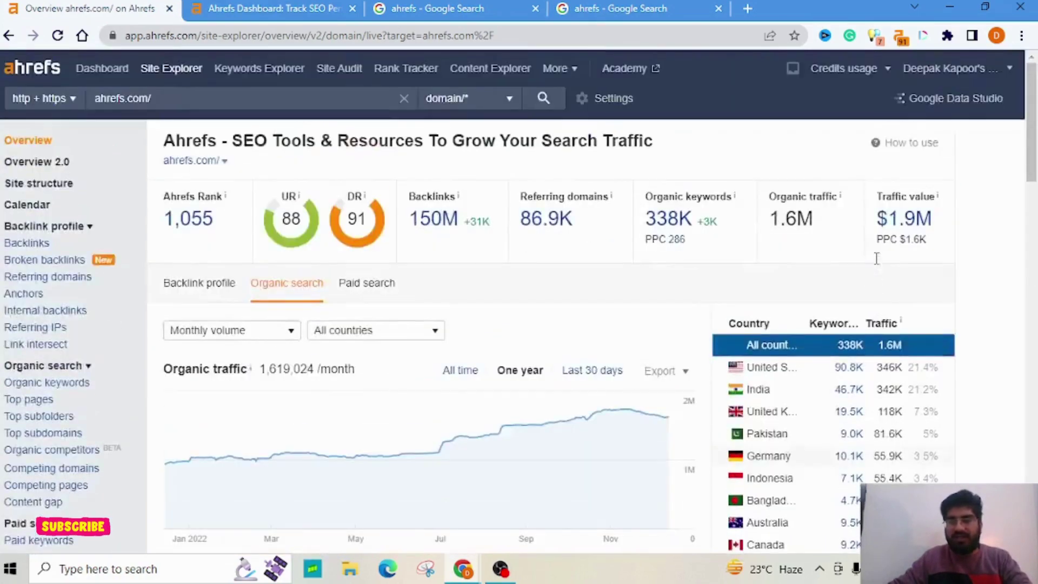
scroll(879, 265, down, 2)
scroll(777, 228, down, 1)
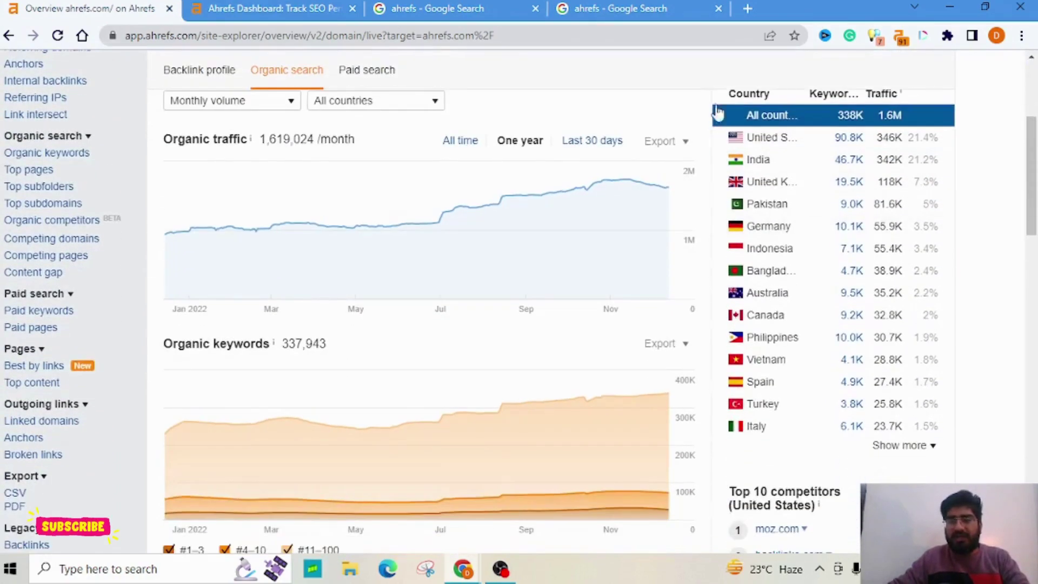
Review the Top 10 competitors (United States) list and its definition, highlighting semrush.com among the entries.
scroll(813, 189, down, 3)
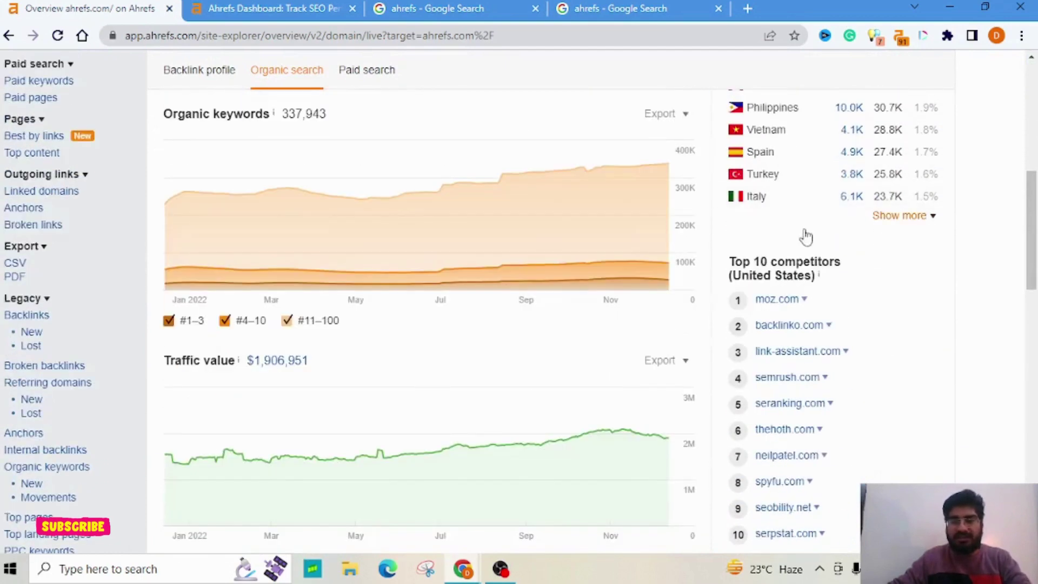
scroll(802, 254, down, 1)
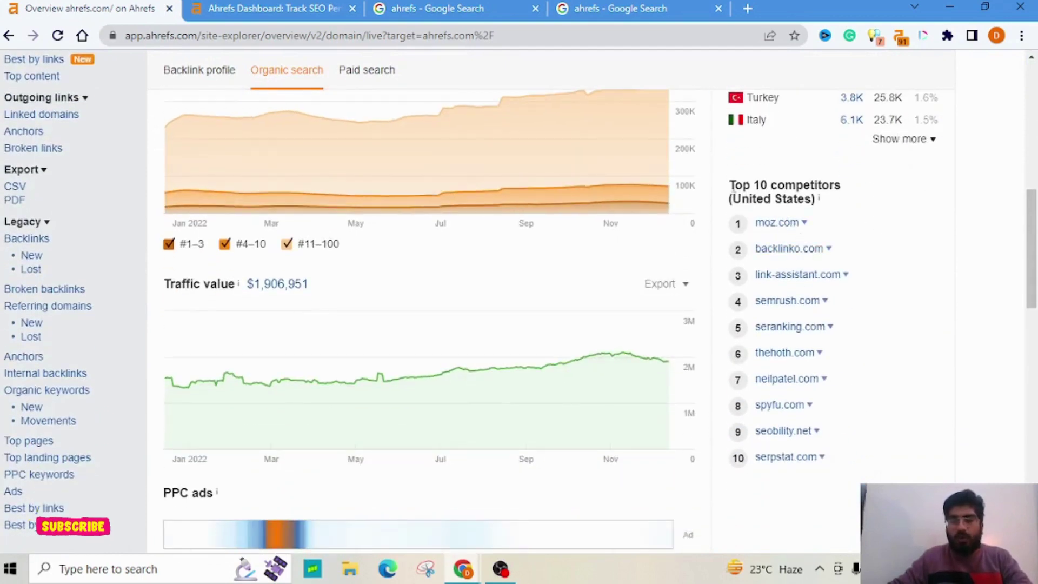
drag(731, 186, 784, 194)
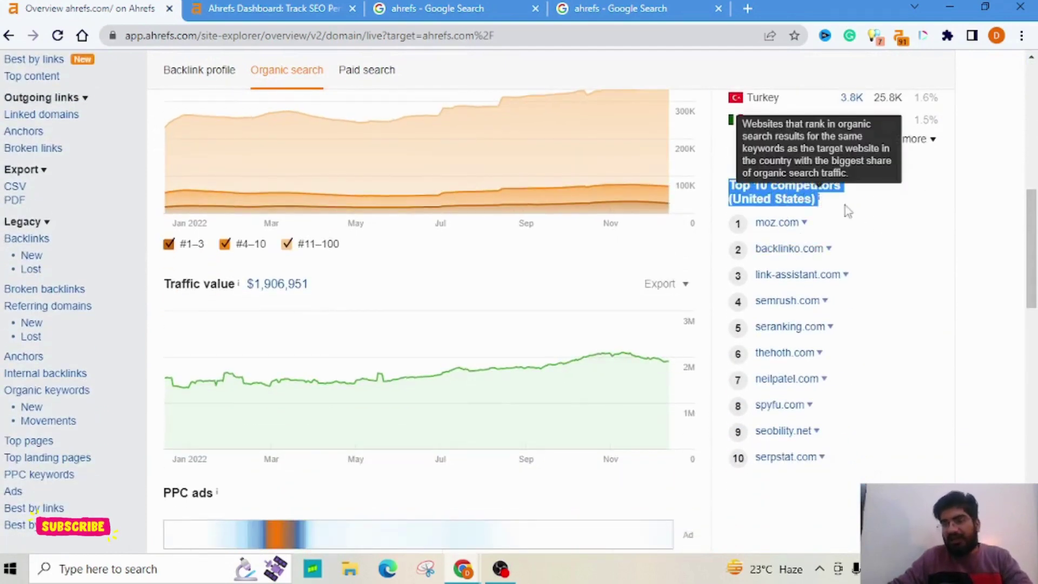
click(969, 239)
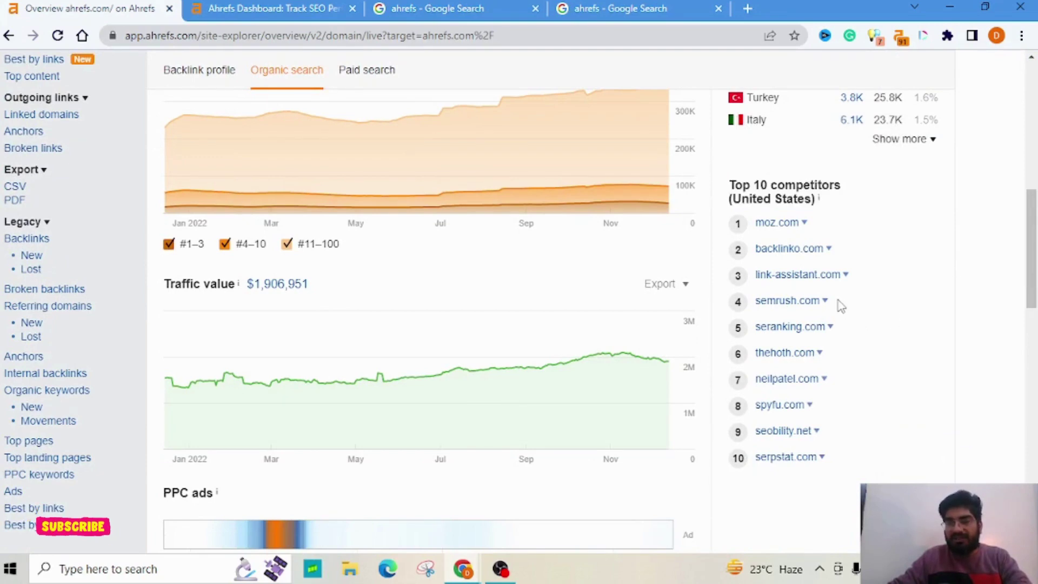
drag(820, 301, 759, 303)
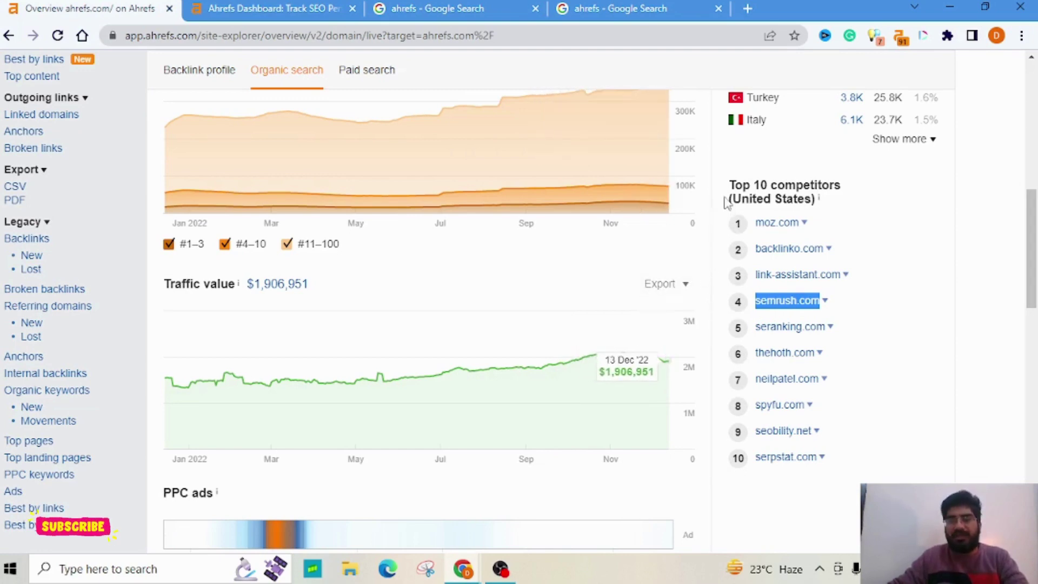
drag(729, 185, 806, 201)
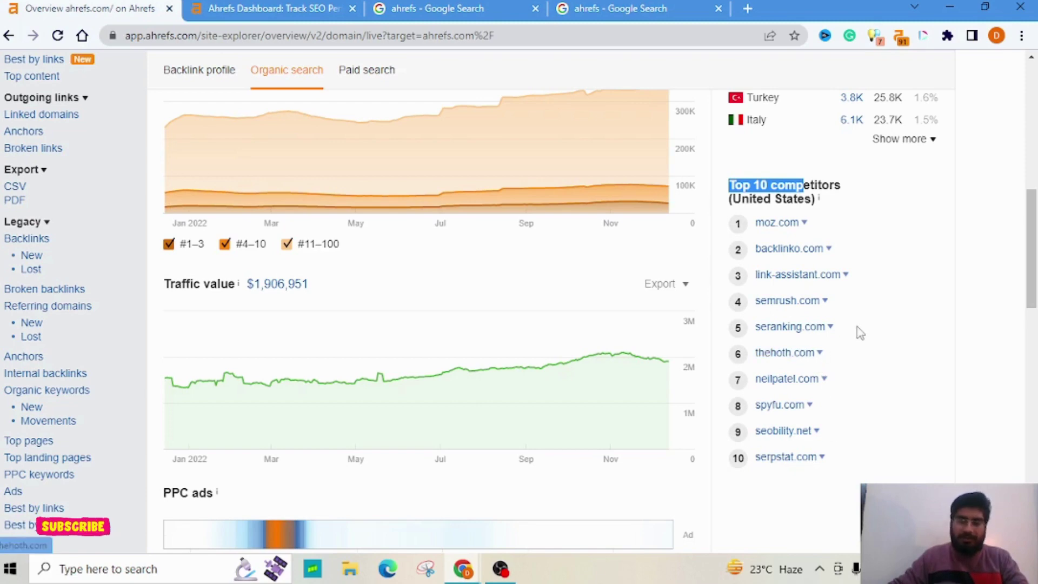
drag(854, 312, 752, 312)
scroll(646, 319, up, 6)
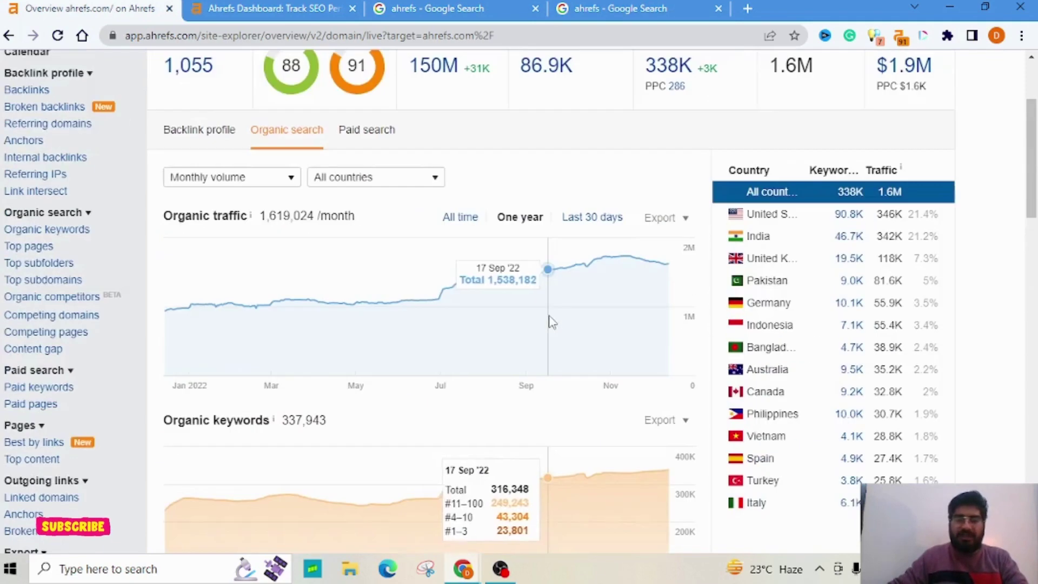